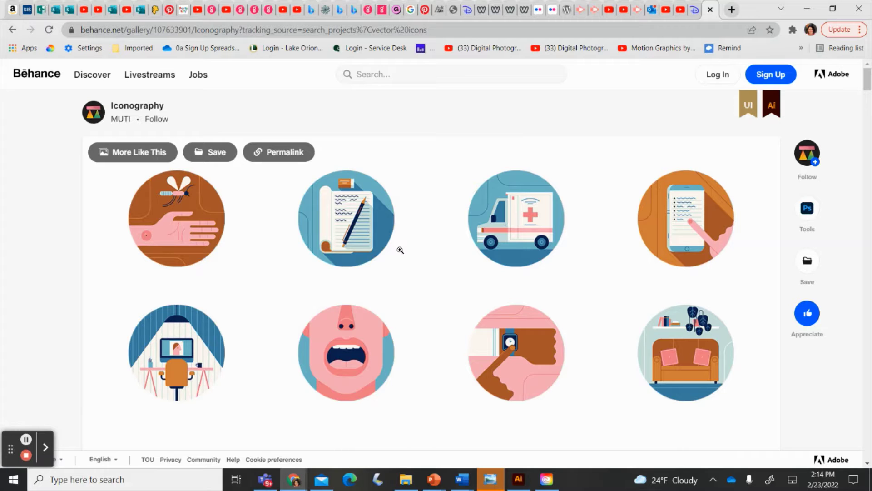
- Look through the vector icon sets in the Iconography gallery, from Telehealth to AAA Magazine and the set below it
{"action": "scroll", "coordinate": [400, 250], "scroll_direction": "down", "scroll_amount": 4}
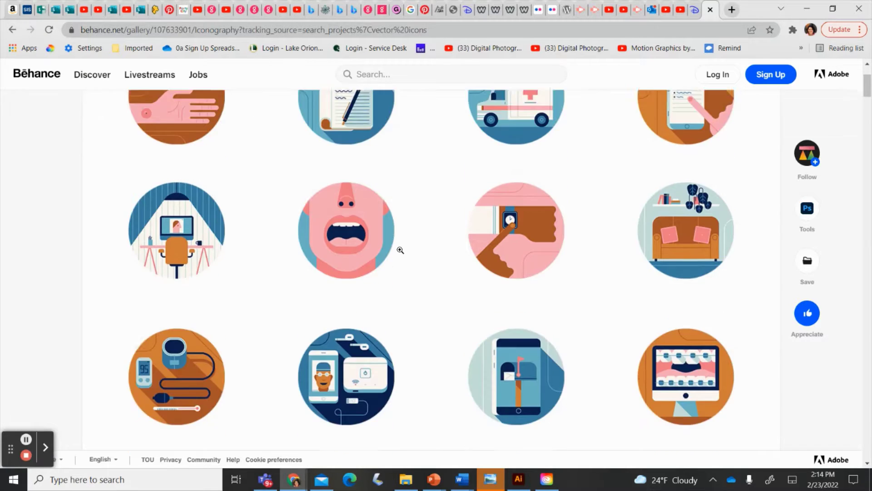
{"action": "scroll", "coordinate": [400, 250], "scroll_direction": "down", "scroll_amount": 7}
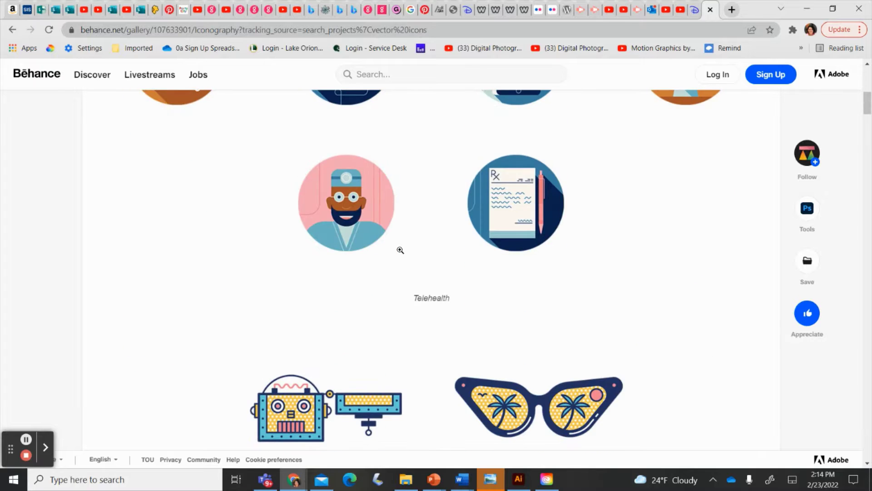
{"action": "scroll", "coordinate": [400, 250], "scroll_direction": "down", "scroll_amount": 11}
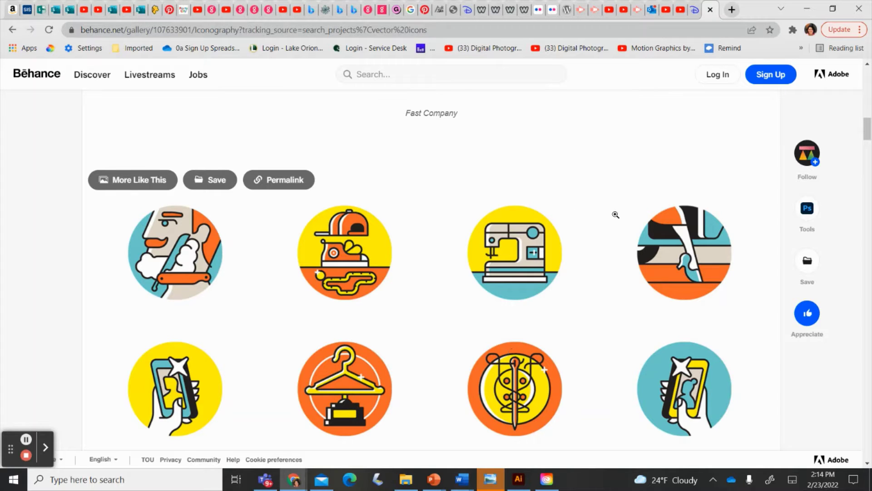
{"action": "scroll", "coordinate": [619, 305], "scroll_direction": "up", "scroll_amount": 10}
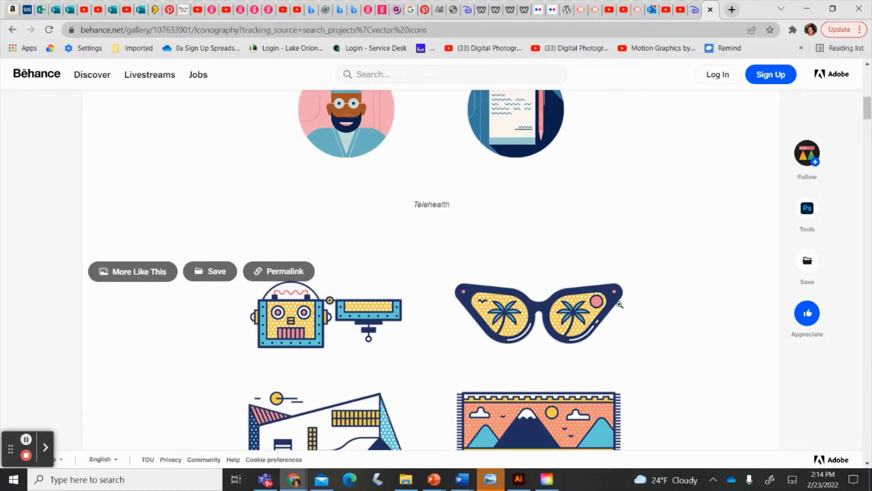
{"action": "scroll", "coordinate": [619, 304], "scroll_direction": "up", "scroll_amount": 3}
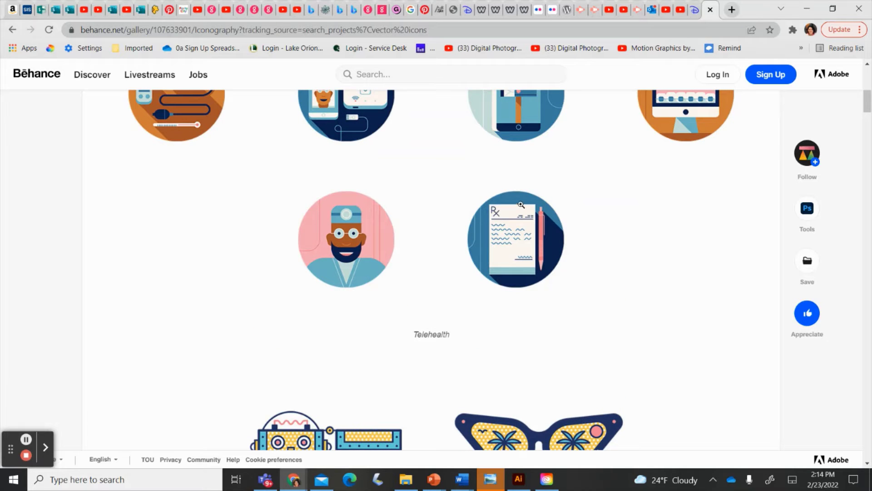
{"action": "scroll", "coordinate": [521, 204], "scroll_direction": "up", "scroll_amount": 2}
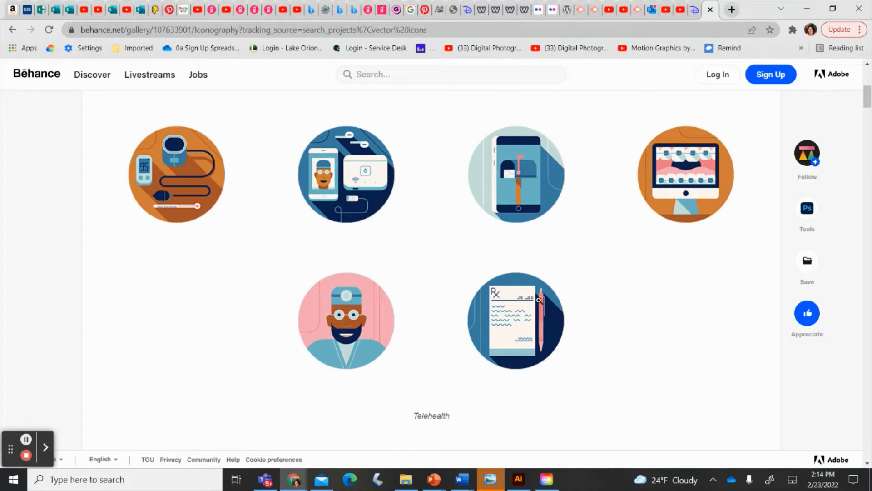
{"action": "scroll", "coordinate": [538, 300], "scroll_direction": "down", "scroll_amount": 15}
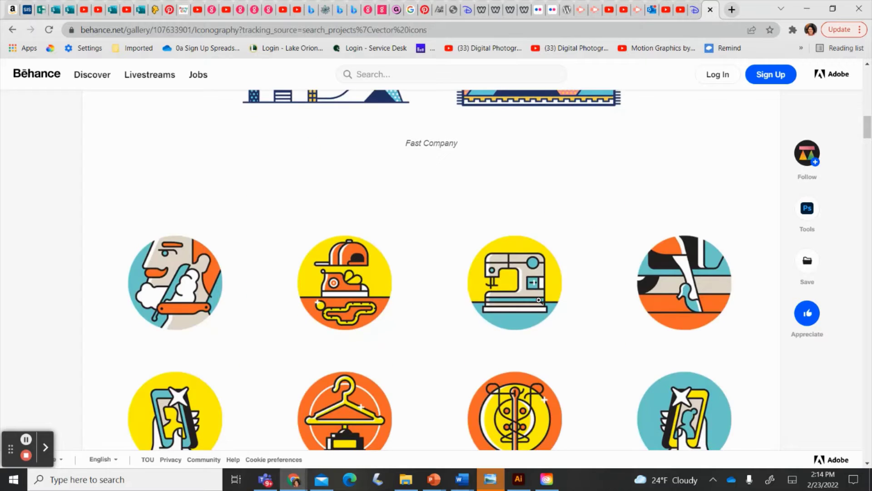
{"action": "scroll", "coordinate": [539, 300], "scroll_direction": "down", "scroll_amount": 1}
{"action": "scroll", "coordinate": [539, 300], "scroll_direction": "down", "scroll_amount": 7}
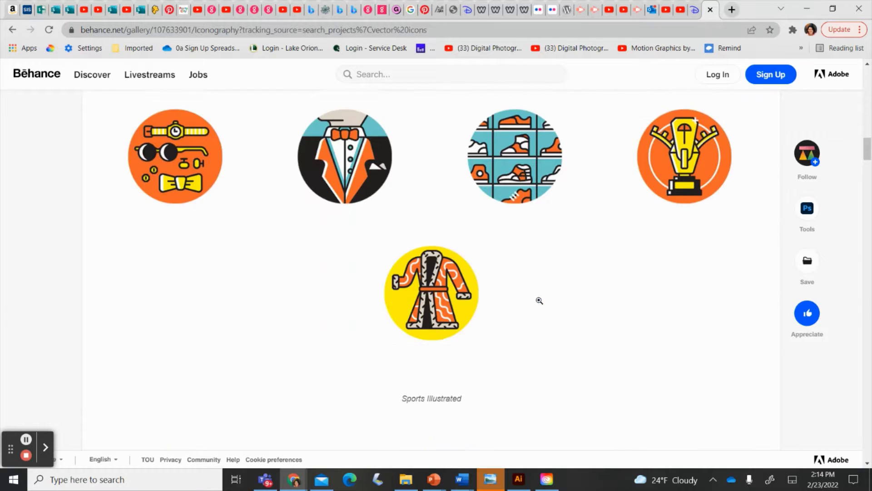
{"action": "mouse_move", "coordinate": [539, 300]}
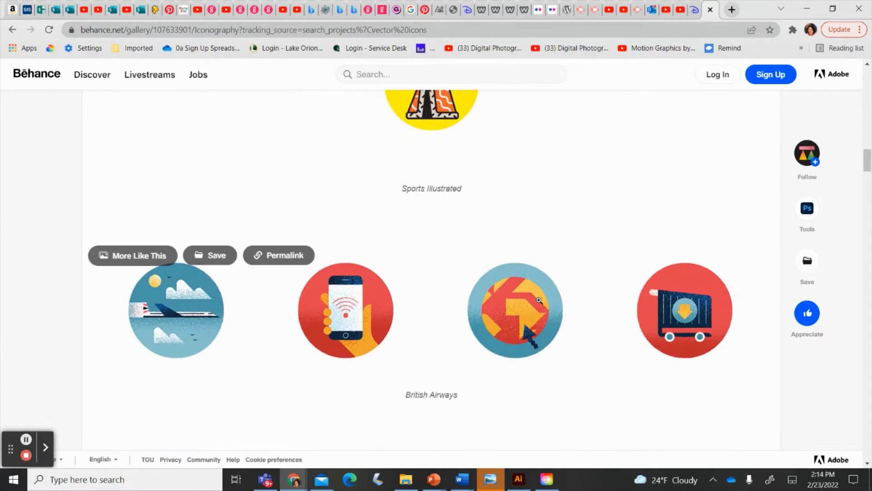
{"action": "scroll", "coordinate": [539, 299], "scroll_direction": "down", "scroll_amount": 5}
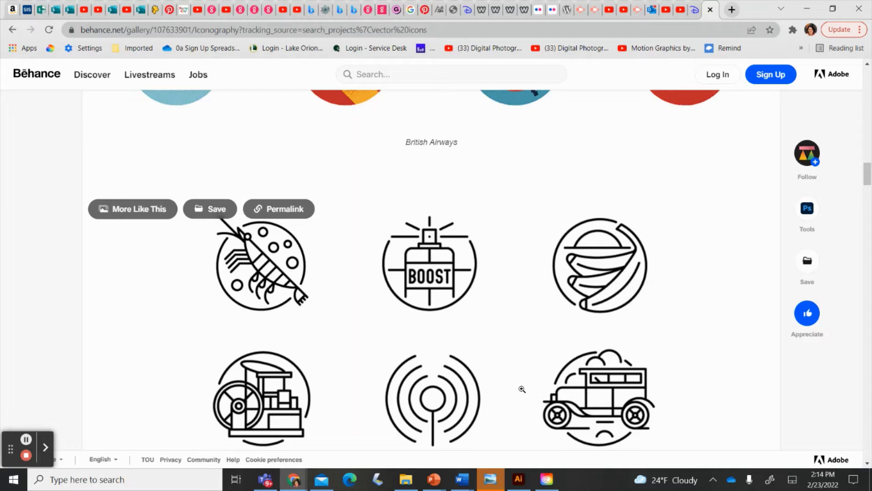
{"action": "scroll", "coordinate": [522, 389], "scroll_direction": "down", "scroll_amount": 5}
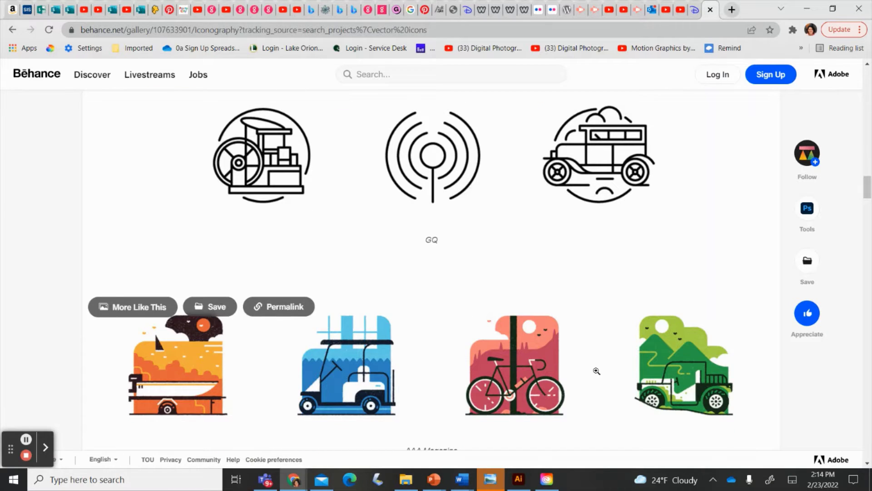
{"action": "scroll", "coordinate": [596, 371], "scroll_direction": "down", "scroll_amount": 1}
{"action": "scroll", "coordinate": [596, 371], "scroll_direction": "down", "scroll_amount": 1}
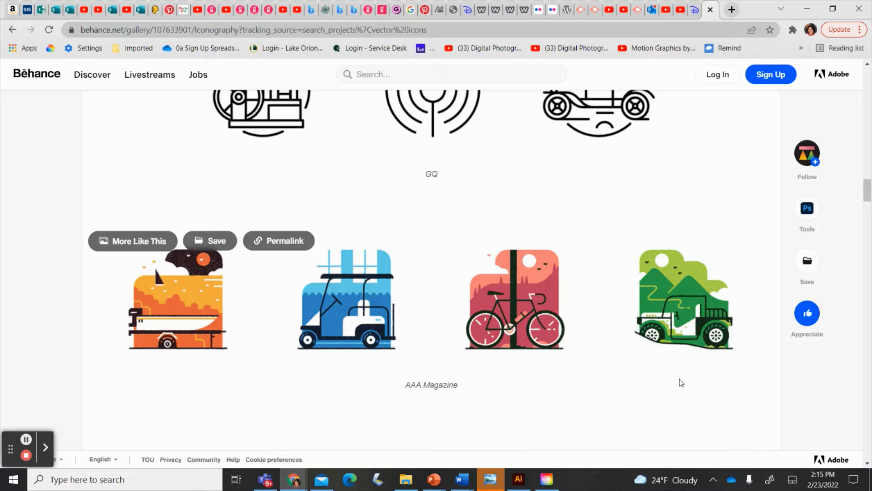
{"action": "scroll", "coordinate": [681, 383], "scroll_direction": "down", "scroll_amount": 3}
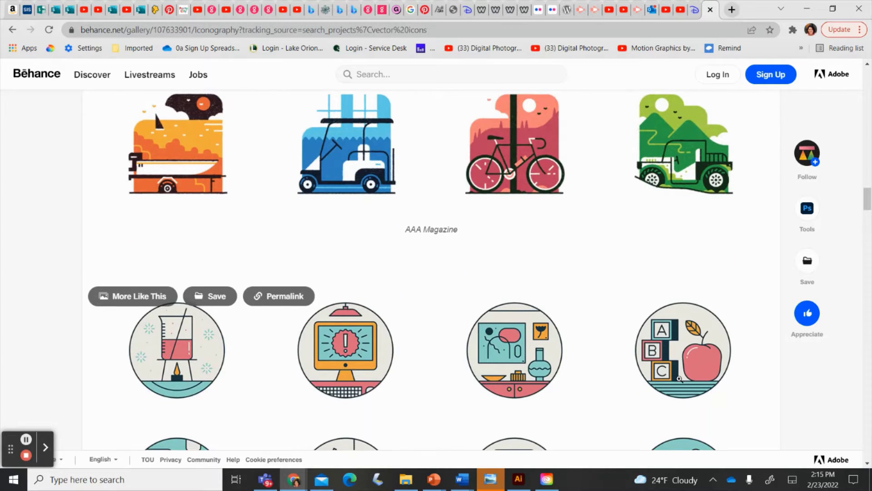
- Switch to Illustrator and draw a square about 3.36 in wide near the top centre of the empty artboard
{"action": "left_click", "coordinate": [522, 480]}
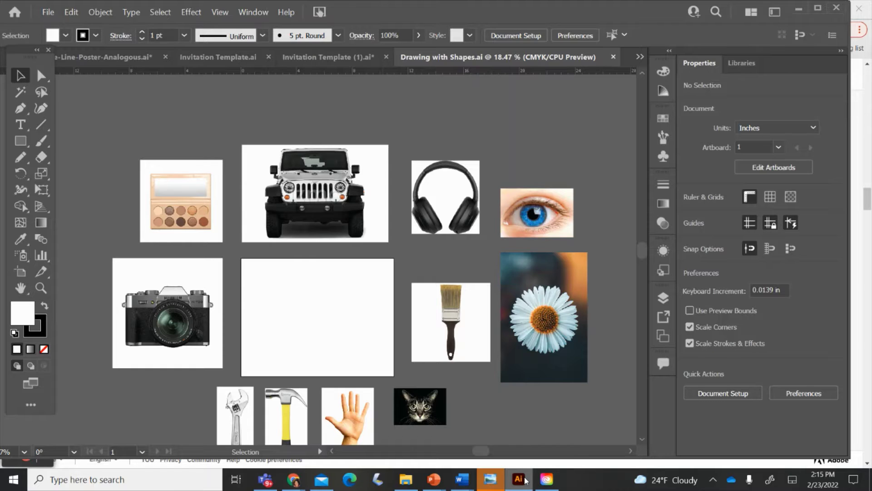
{"action": "left_click", "coordinate": [25, 143]}
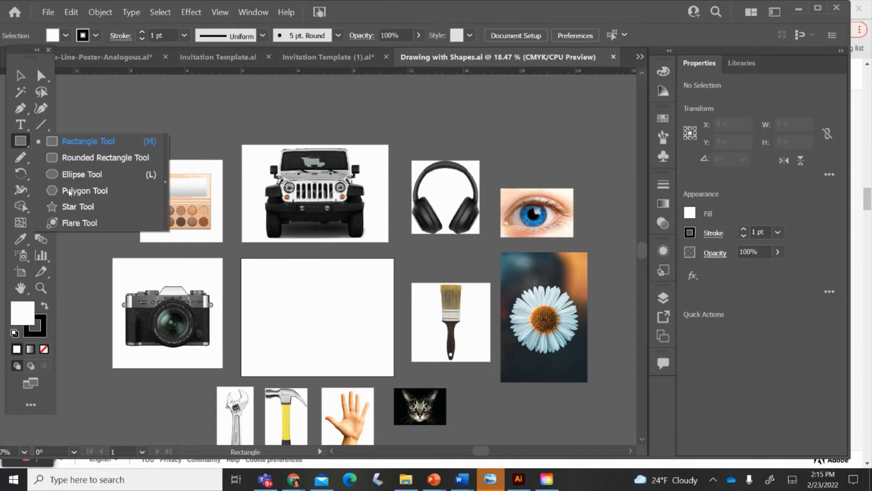
{"action": "left_click", "coordinate": [82, 140]}
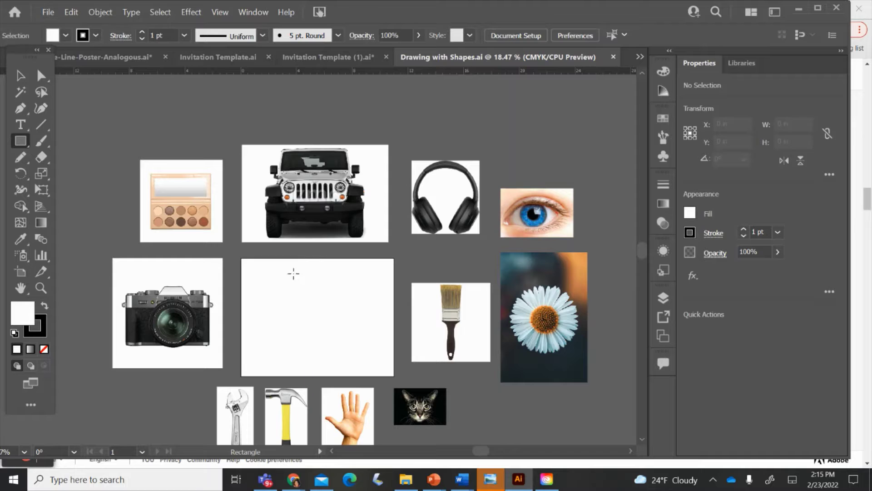
{"action": "left_click_drag", "start_coordinate": [293, 273], "coordinate": [340, 318]}
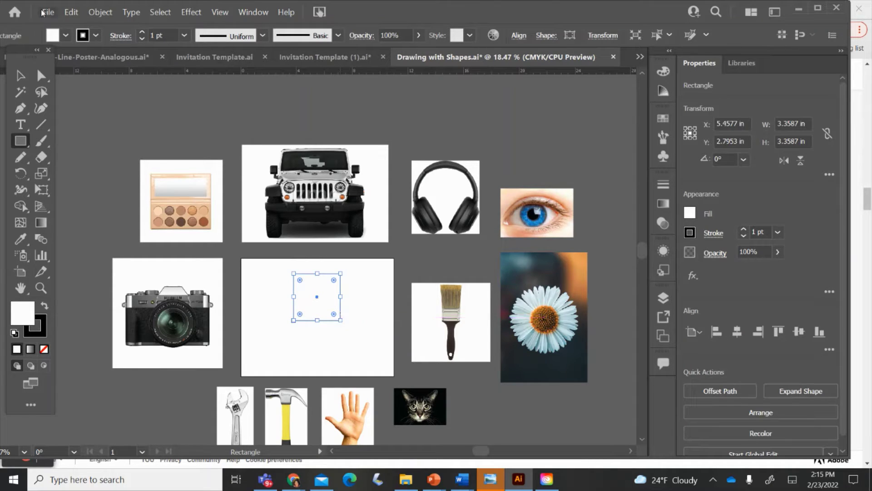
- Set the square's stroke to none and its fill to red
{"action": "left_click", "coordinate": [66, 36]}
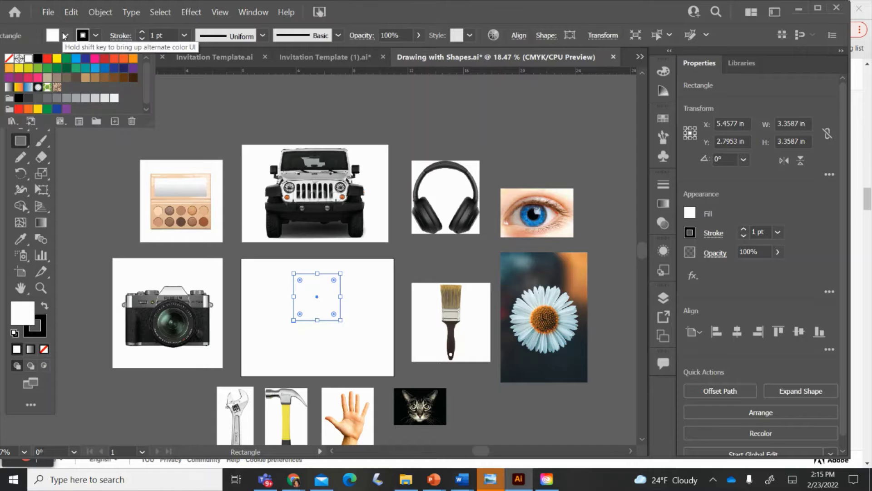
{"action": "left_click", "coordinate": [94, 36]}
{"action": "left_click", "coordinate": [95, 37]}
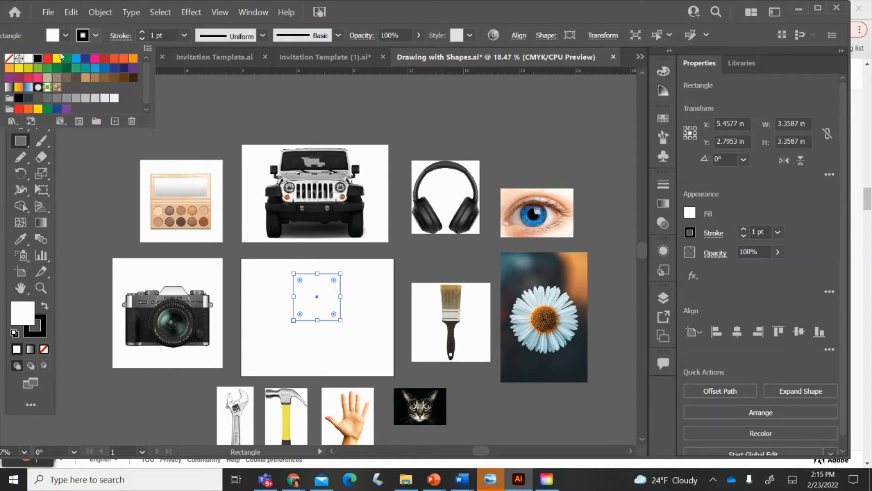
{"action": "left_click", "coordinate": [9, 61]}
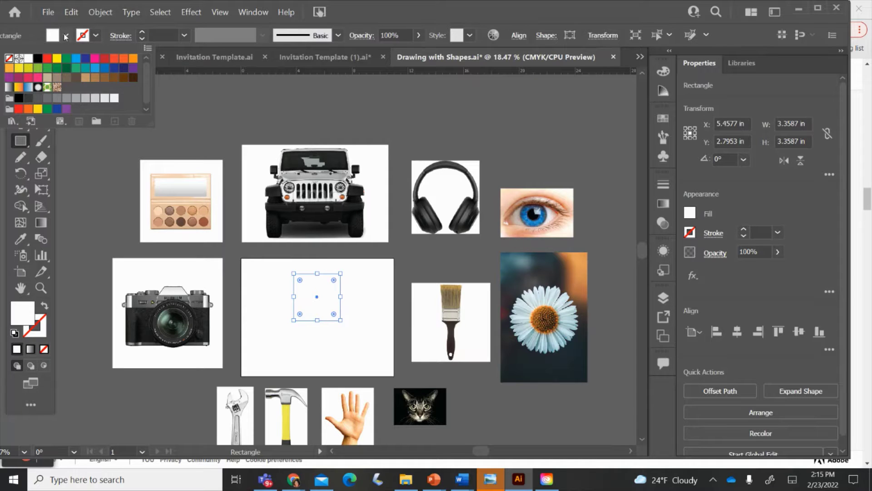
{"action": "left_click", "coordinate": [66, 35]}
{"action": "left_click", "coordinate": [47, 59]}
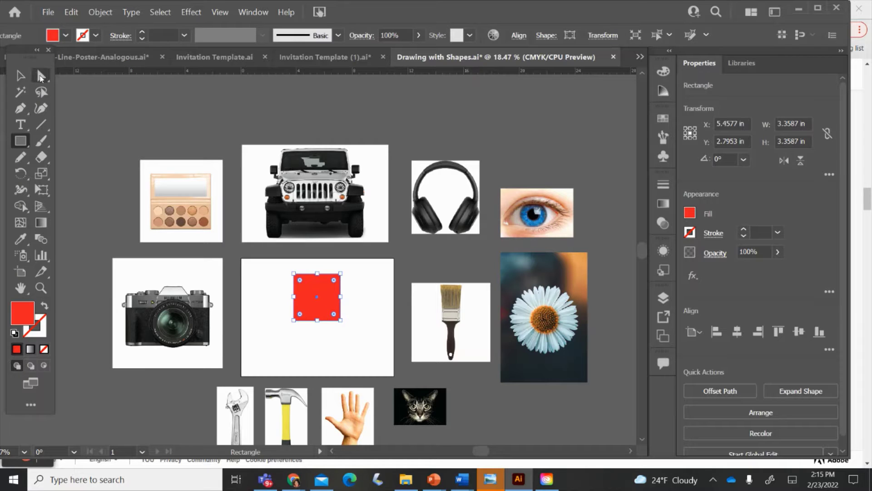
- Round the red square's corners with Direct Selection, giving the upper-right corner a larger radius of about 1.76 in
{"action": "left_click", "coordinate": [41, 76]}
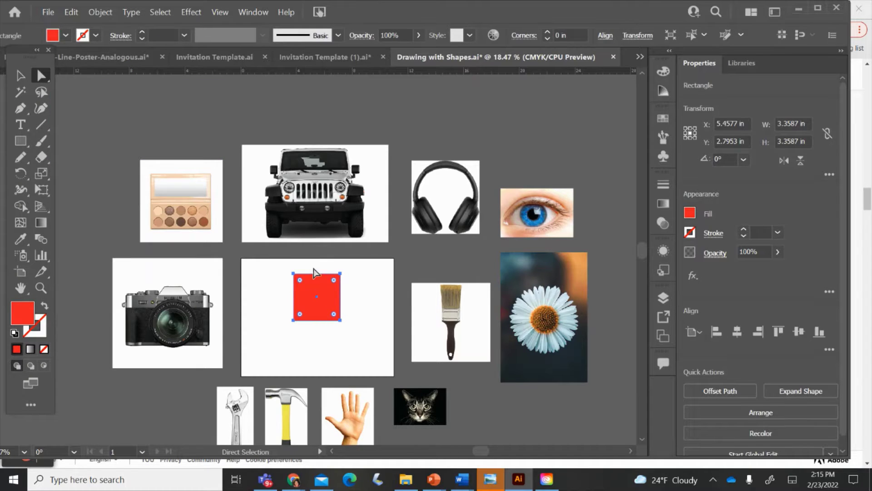
{"action": "left_click_drag", "start_coordinate": [300, 279], "coordinate": [310, 285]}
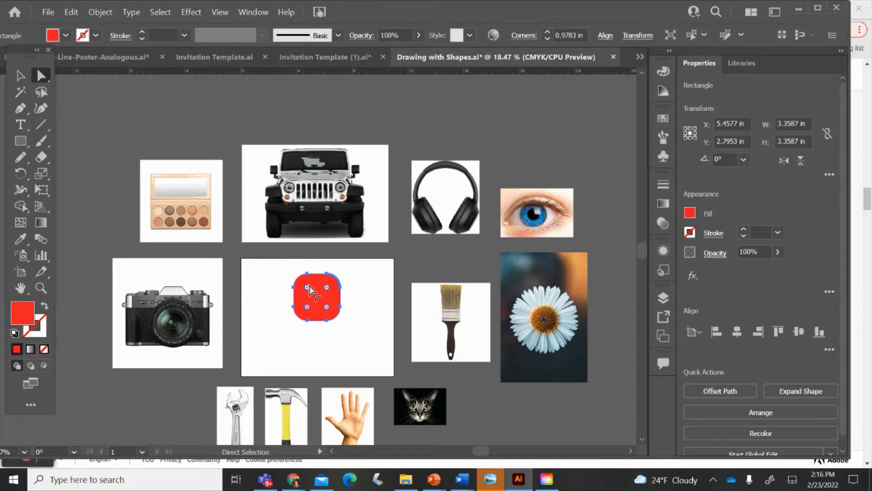
{"action": "mouse_move", "coordinate": [306, 290]}
{"action": "left_mouse_down"}
{"action": "mouse_move", "coordinate": [300, 280]}
{"action": "mouse_move", "coordinate": [328, 293]}
{"action": "mouse_move", "coordinate": [319, 302]}
{"action": "left_mouse_up"}
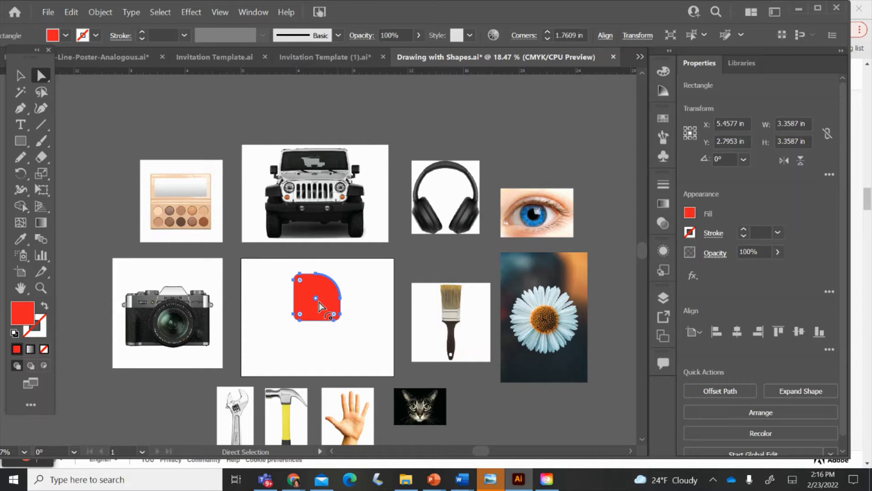
- Pull the anchor point at the red shape's upper-left corner outward so the left side slants, and deselect the shape
{"action": "left_click", "coordinate": [293, 280]}
{"action": "left_click_drag", "start_coordinate": [294, 280], "coordinate": [276, 278]}
{"action": "left_click", "coordinate": [278, 306]}
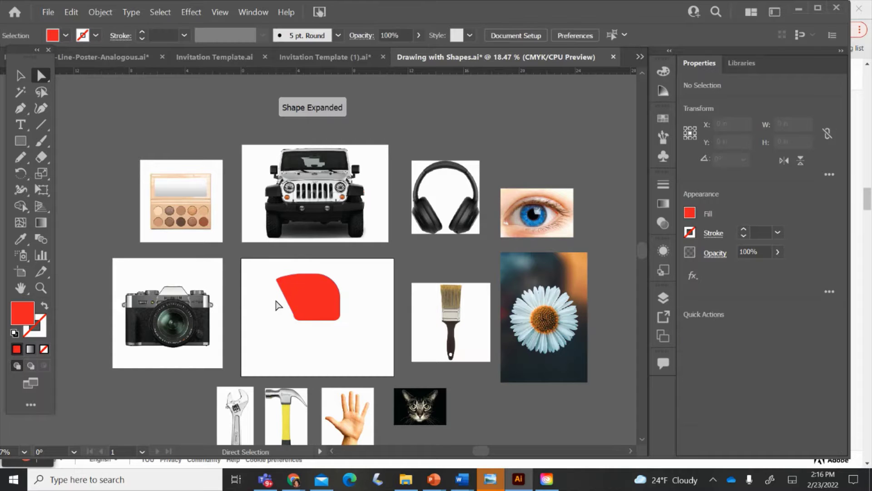
- Reselect the red shape and soften its top edge and pointed upper-left corner with the Smooth tool
{"action": "right_click", "coordinate": [306, 288]}
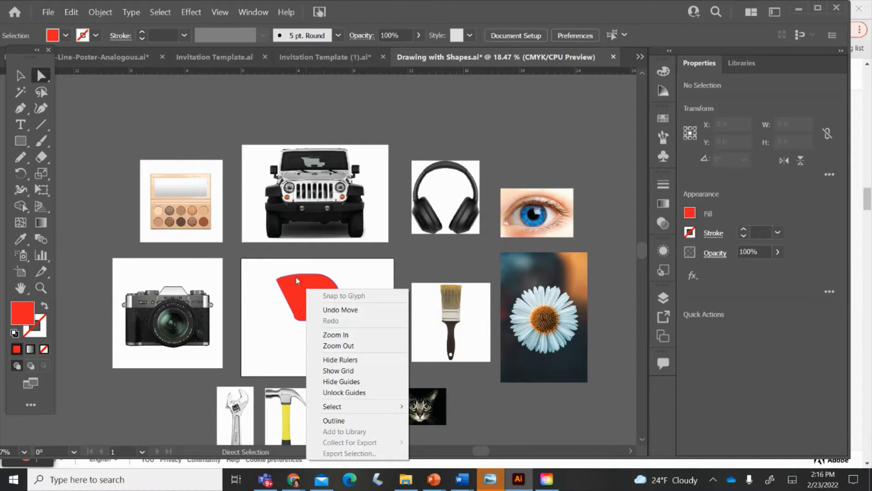
{"action": "left_click", "coordinate": [295, 277]}
{"action": "scroll", "coordinate": [295, 277], "scroll_direction": "up", "scroll_amount": 1}
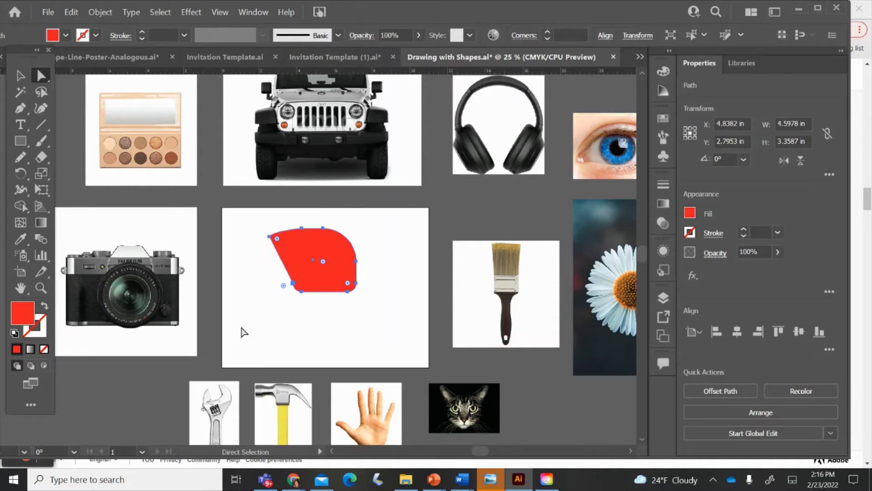
{"action": "left_click", "coordinate": [20, 163]}
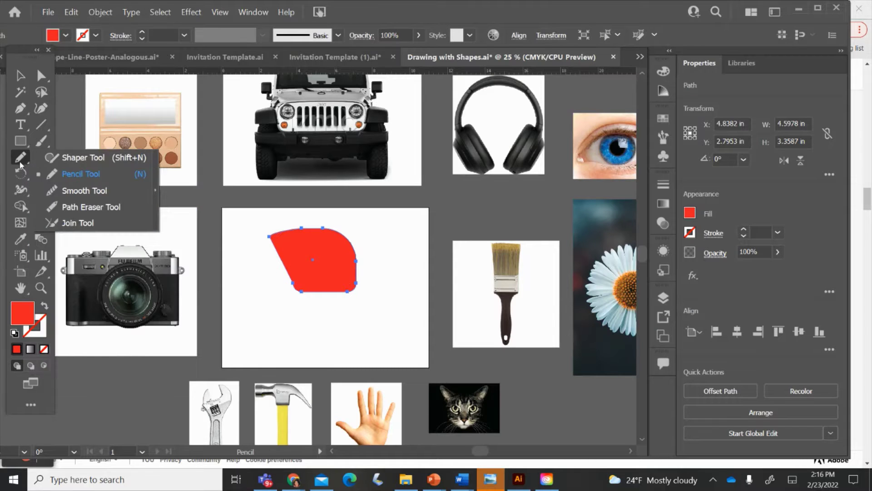
{"action": "left_click", "coordinate": [61, 191]}
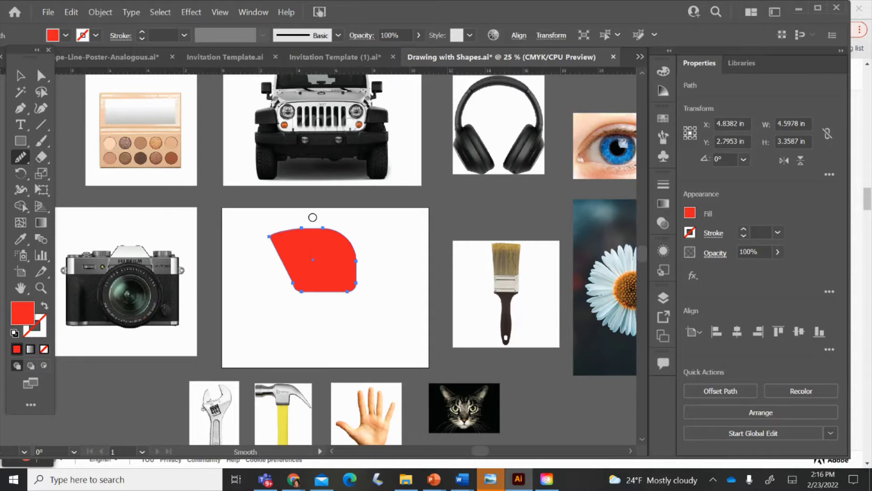
{"action": "left_click_drag", "start_coordinate": [316, 230], "coordinate": [265, 231]}
{"action": "left_click_drag", "start_coordinate": [328, 227], "coordinate": [221, 234]}
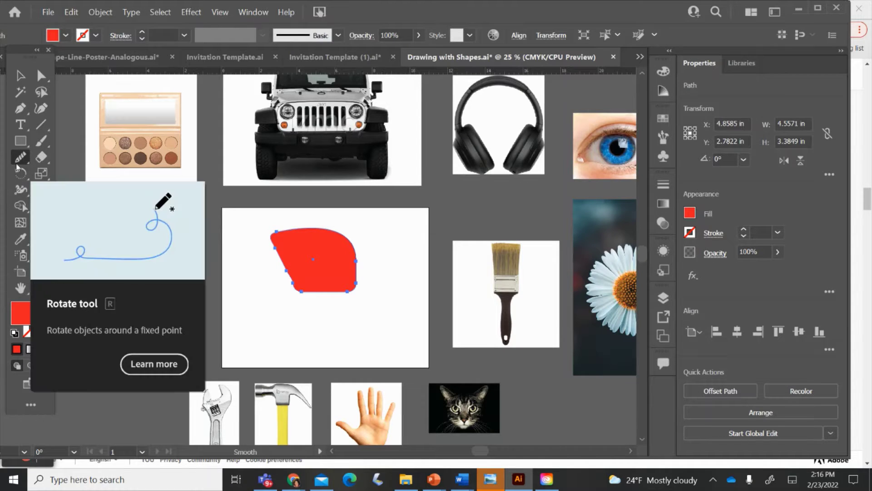
- Erase a notch from the red shape's right edge, and cut away its upper-right part with a larger eraser
{"action": "left_click", "coordinate": [36, 162]}
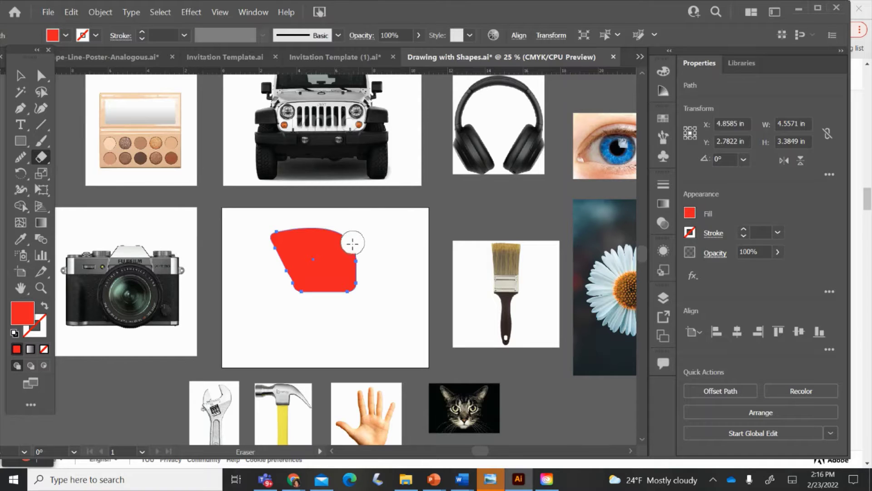
{"action": "left_click_drag", "start_coordinate": [353, 244], "coordinate": [379, 286]}
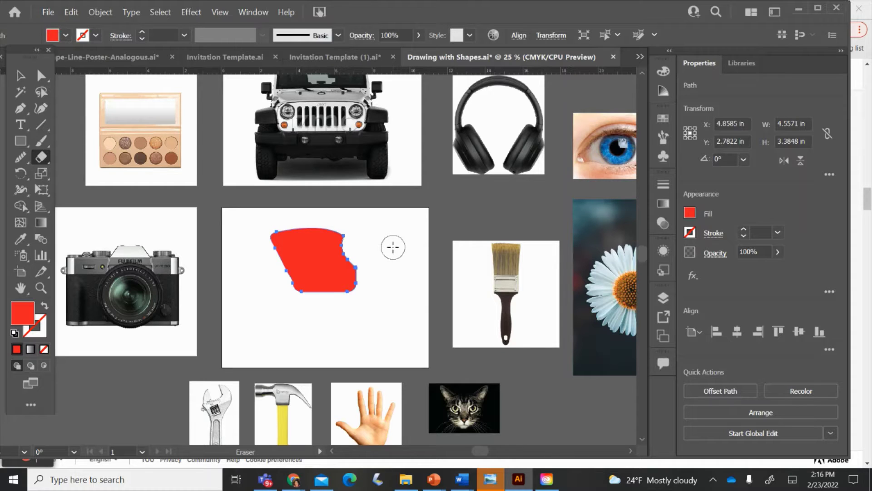
{"action": "key", "text": "bracketright"}
{"action": "key", "text": "bracketright"}
{"action": "key", "text": "bracketright"}
{"action": "mouse_move", "coordinate": [353, 241]}
{"action": "left_mouse_down"}
{"action": "mouse_move", "coordinate": [371, 263]}
{"action": "mouse_move", "coordinate": [323, 203]}
{"action": "left_mouse_up"}
- Reduce the eraser size and erase a narrow diagonal strip that splits the red shape into two pieces
{"action": "key", "text": "bracketleft"}
{"action": "key", "text": "bracketleft"}
{"action": "key", "text": "bracketleft"}
{"action": "key", "text": "bracketleft"}
{"action": "key", "text": "bracketleft"}
{"action": "key", "text": "bracketleft"}
{"action": "key", "text": "bracketleft"}
{"action": "key", "text": "bracketleft"}
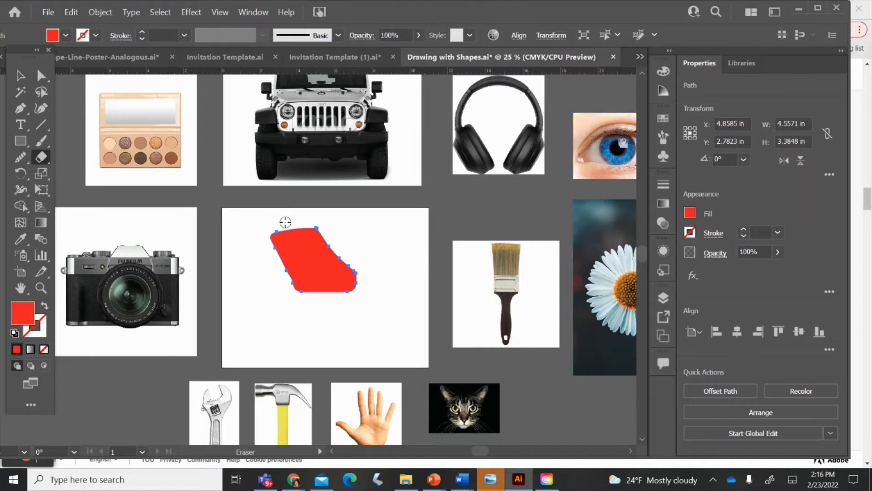
{"action": "left_click_drag", "start_coordinate": [285, 222], "coordinate": [319, 307]}
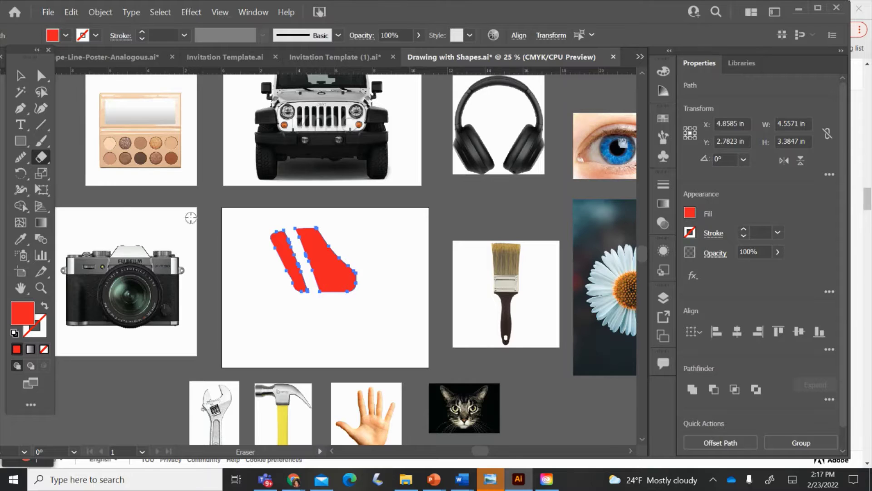
- Smooth the inner edge of the narrow red piece and simplify its path to 4 points
{"action": "left_click", "coordinate": [21, 160]}
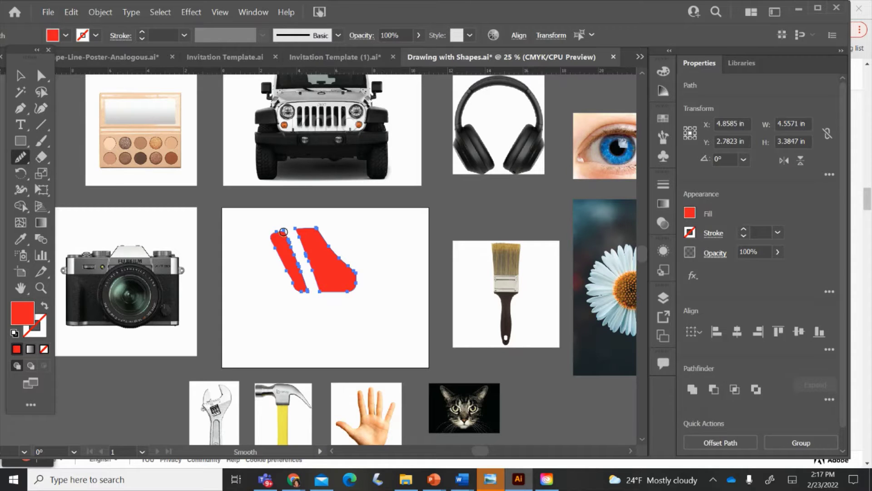
{"action": "mouse_move", "coordinate": [284, 232]}
{"action": "left_mouse_down"}
{"action": "mouse_move", "coordinate": [318, 292]}
{"action": "mouse_move", "coordinate": [288, 239]}
{"action": "mouse_move", "coordinate": [307, 301]}
{"action": "left_mouse_up"}
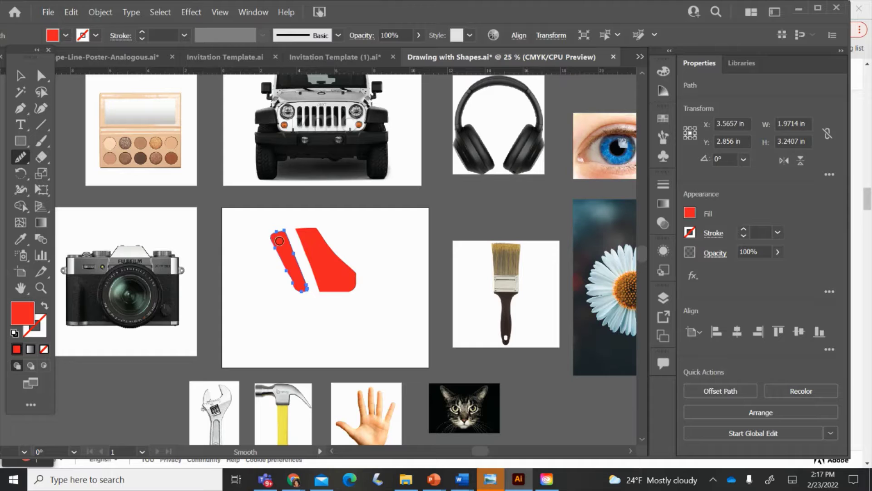
{"action": "right_click", "coordinate": [279, 241]}
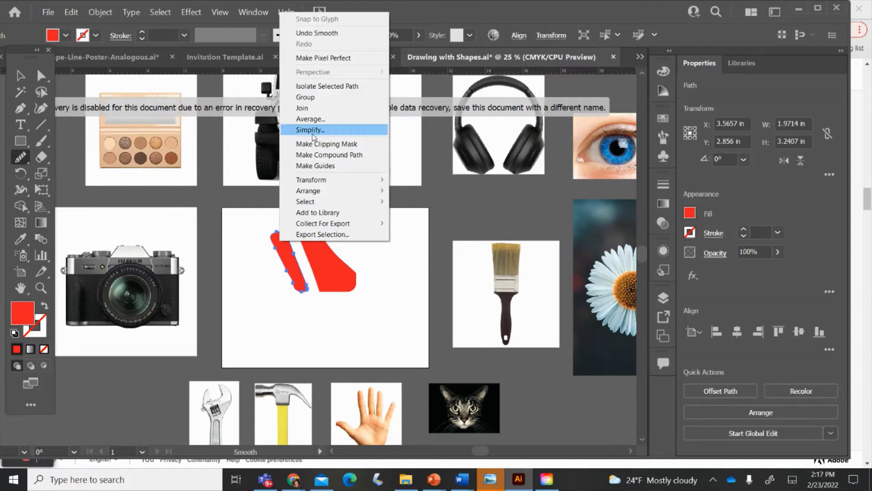
{"action": "left_click", "coordinate": [312, 130]}
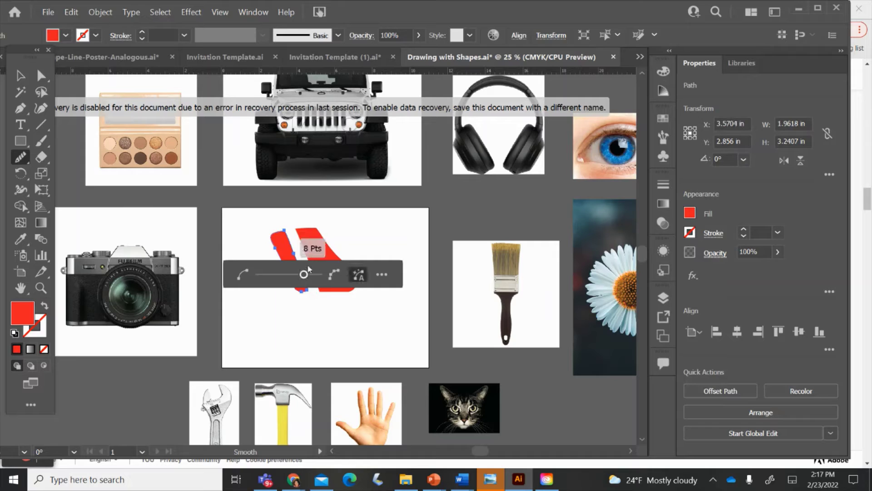
{"action": "left_click_drag", "start_coordinate": [303, 275], "coordinate": [258, 274]}
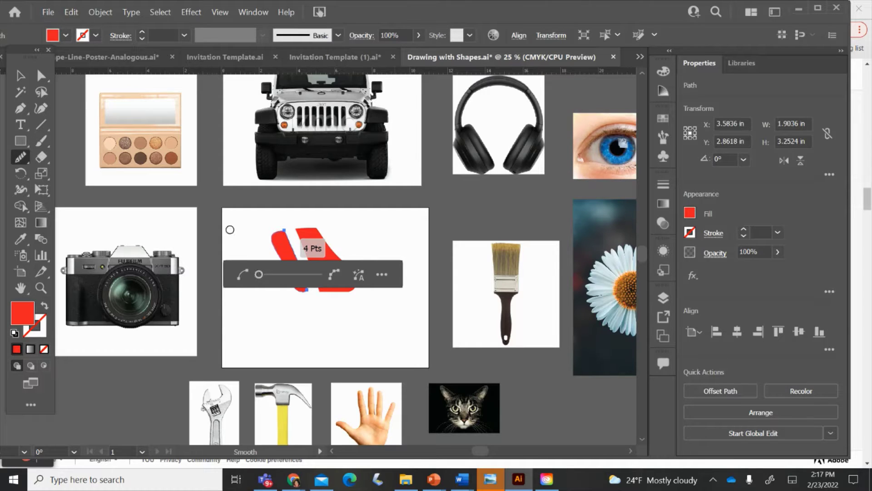
- Delete both red pieces from the artboard
{"action": "left_click", "coordinate": [20, 76]}
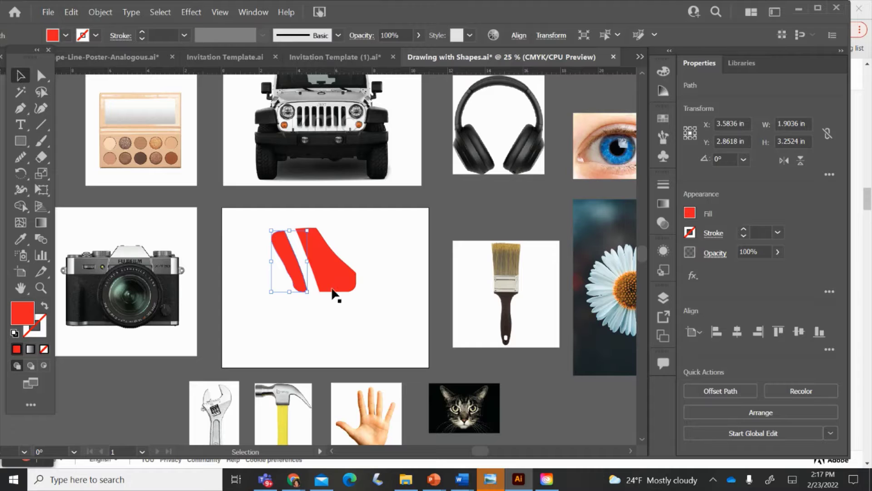
{"action": "left_click", "coordinate": [344, 315]}
{"action": "left_click", "coordinate": [301, 283]}
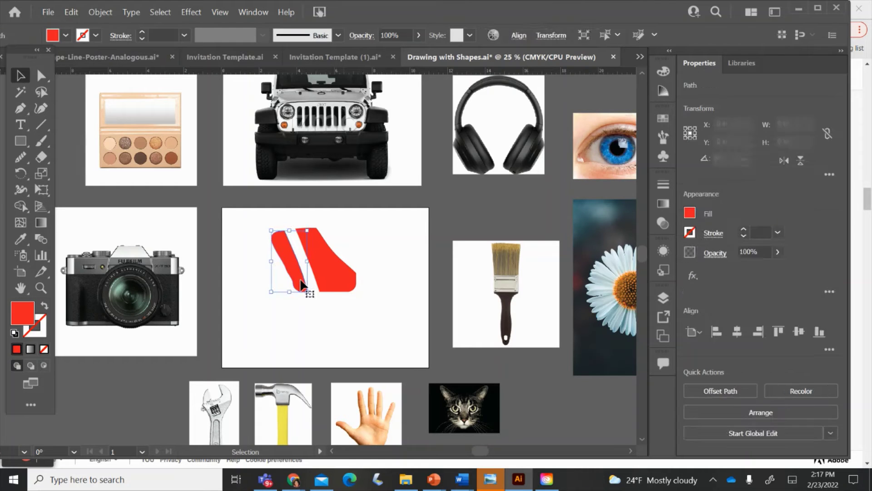
{"action": "key", "text": "Delete"}
{"action": "left_click", "coordinate": [327, 278]}
{"action": "key", "text": "Delete"}
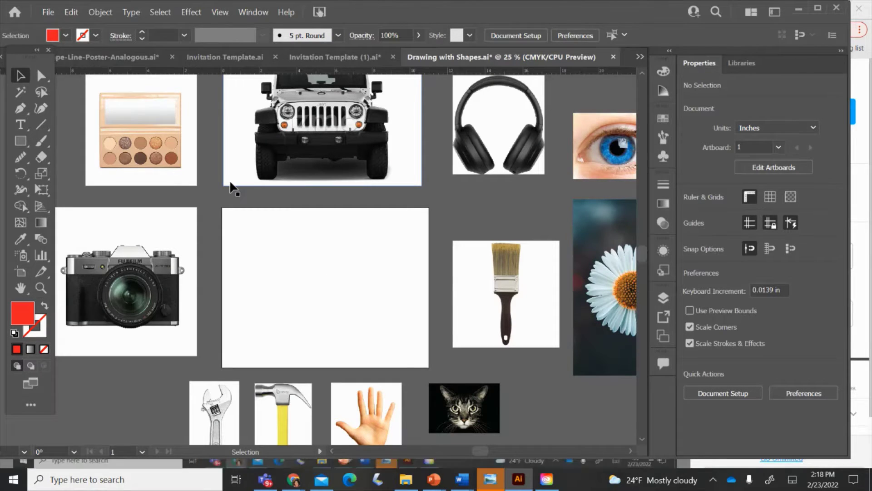
- Move the paintbrush photo onto the right half of the artboard and scale it down to about 4.39 in square
{"action": "left_click_drag", "start_coordinate": [495, 269], "coordinate": [431, 230]}
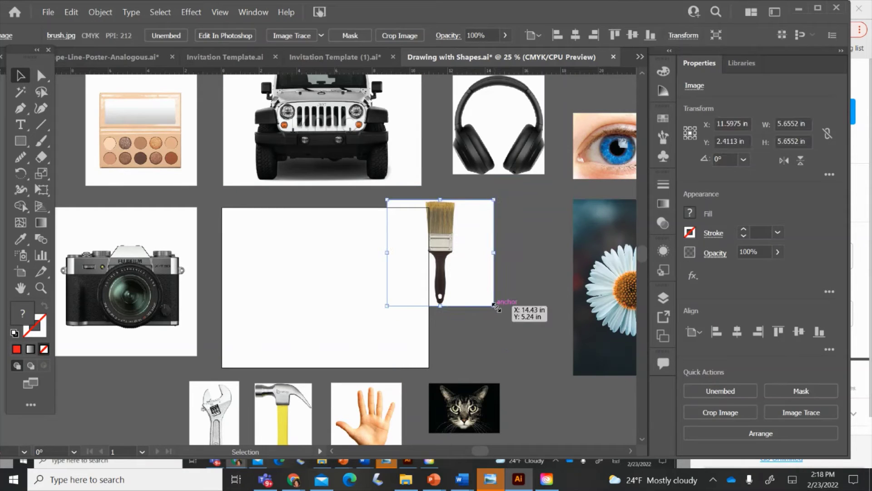
{"action": "left_click_drag", "start_coordinate": [496, 305], "coordinate": [470, 291]}
{"action": "left_click_drag", "start_coordinate": [445, 262], "coordinate": [398, 282]}
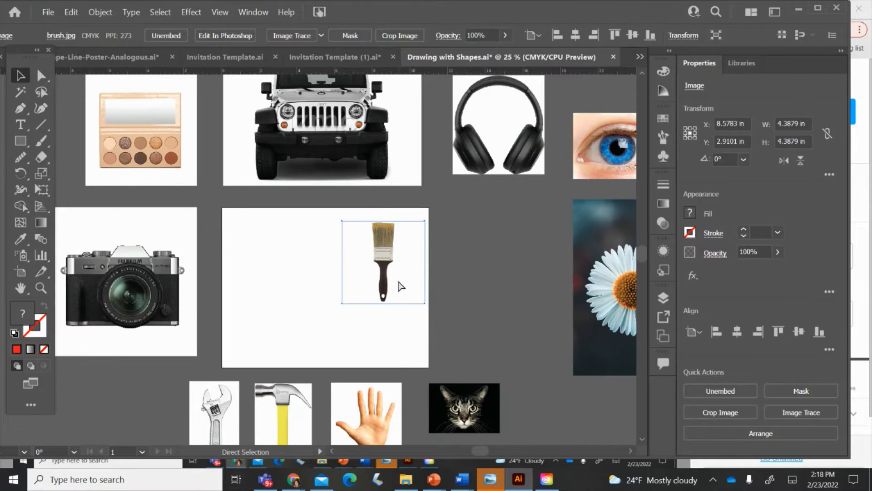
- Draw a rectangle about 1.03 by 1.45 in to the left of the paintbrush photo for the bristles
{"action": "key", "text": "ctrl+plus"}
{"action": "key", "text": "ctrl+plus"}
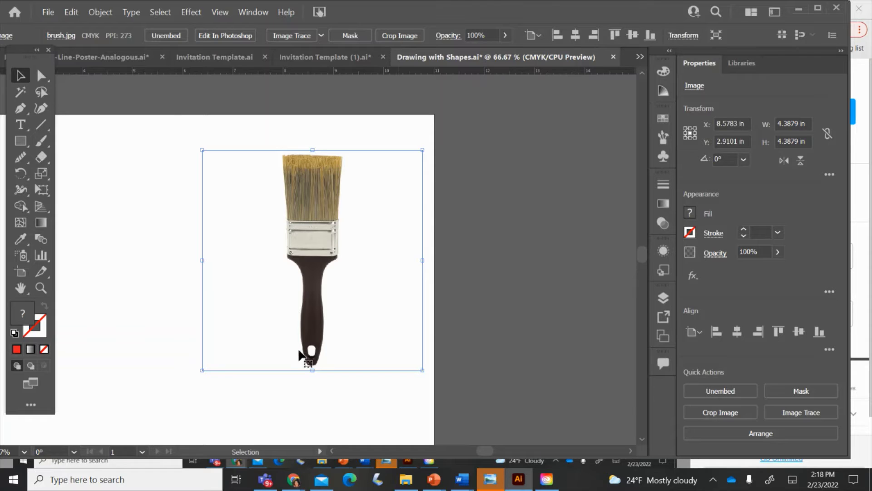
{"action": "left_click", "coordinate": [23, 140]}
{"action": "left_click", "coordinate": [22, 141]}
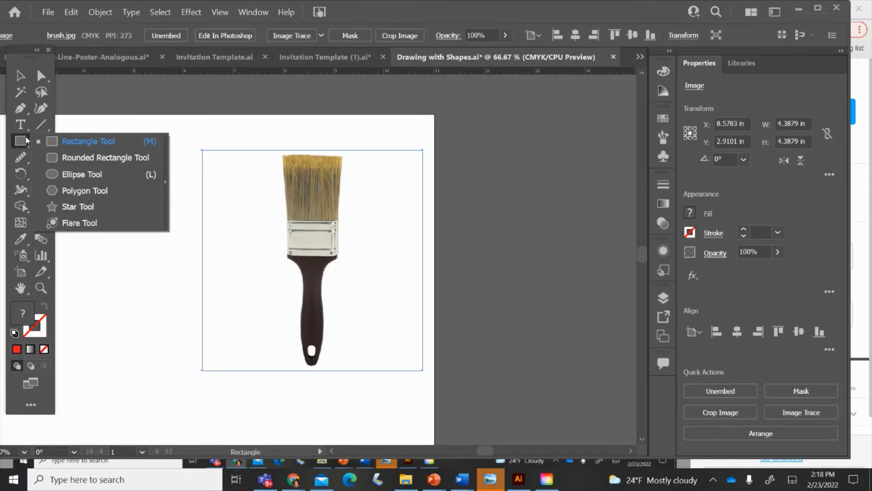
{"action": "left_click", "coordinate": [59, 143]}
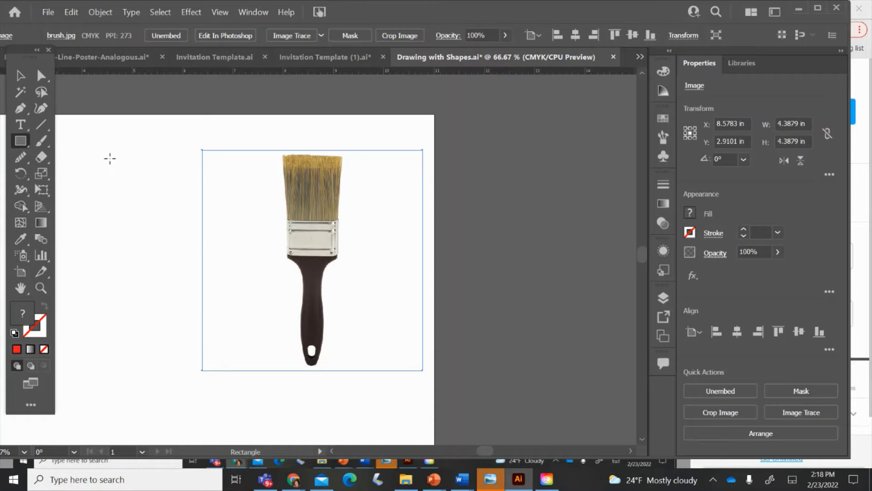
{"action": "left_click_drag", "start_coordinate": [110, 158], "coordinate": [162, 232]}
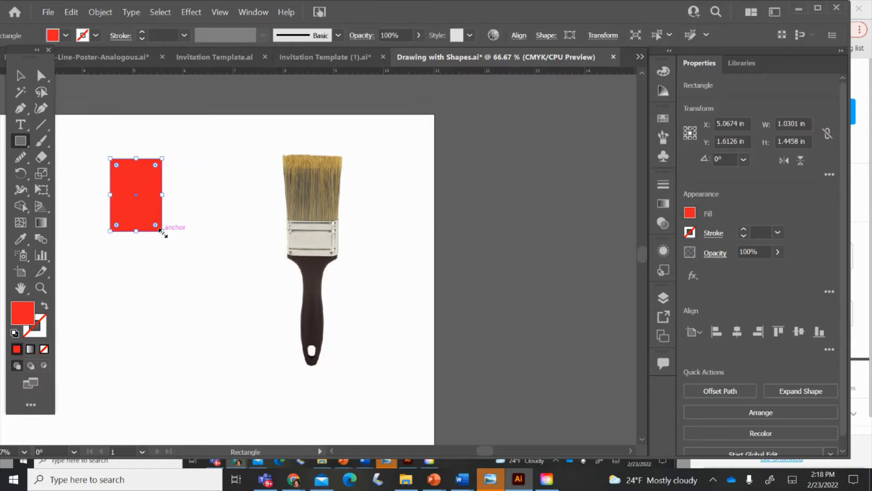
- Change the bristle rectangle's fill to black
{"action": "left_click", "coordinate": [66, 35]}
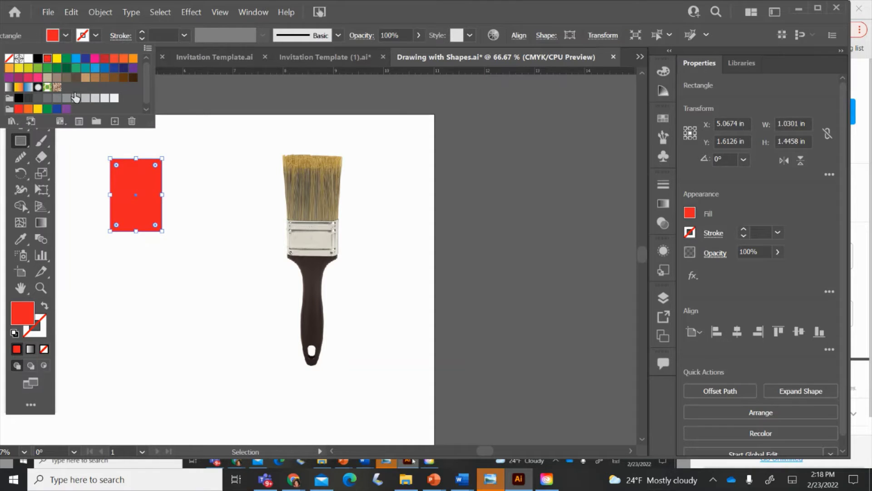
{"action": "left_click", "coordinate": [85, 78]}
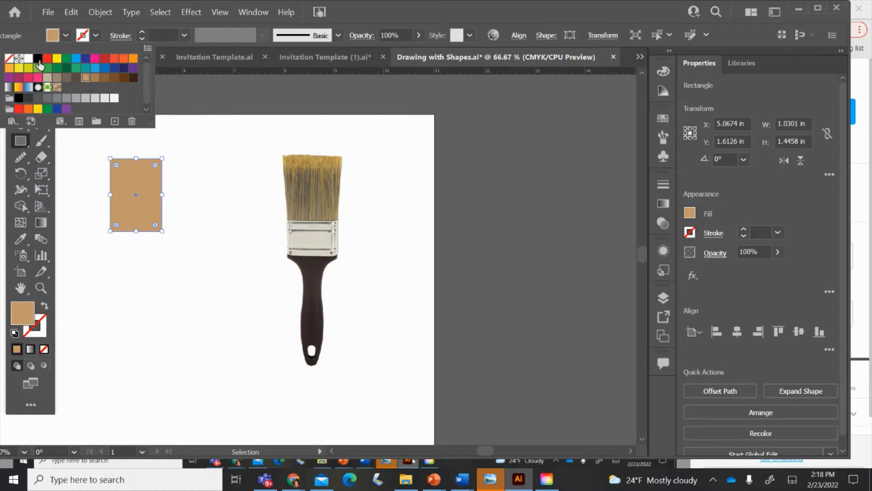
{"action": "left_click", "coordinate": [37, 58]}
{"action": "left_click", "coordinate": [252, 96]}
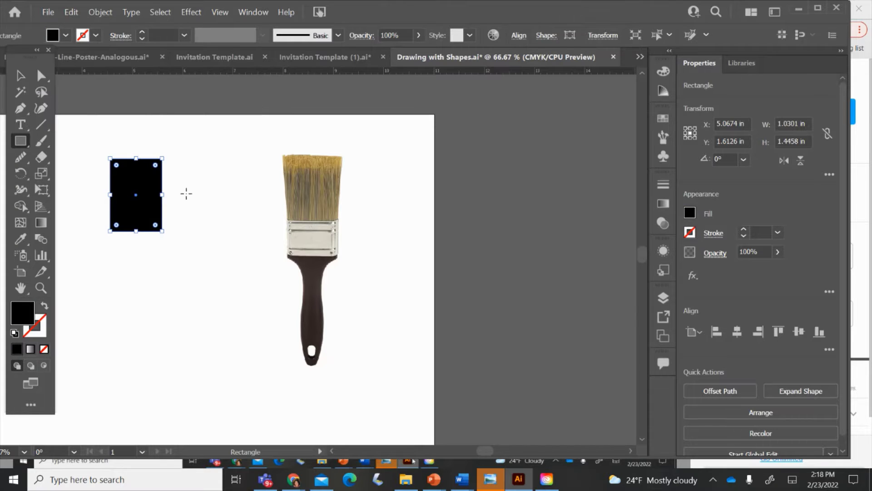
- Round the two bottom corners of the black bristle rectangle, leaving its top corners square, and deselect it
{"action": "left_click", "coordinate": [42, 77]}
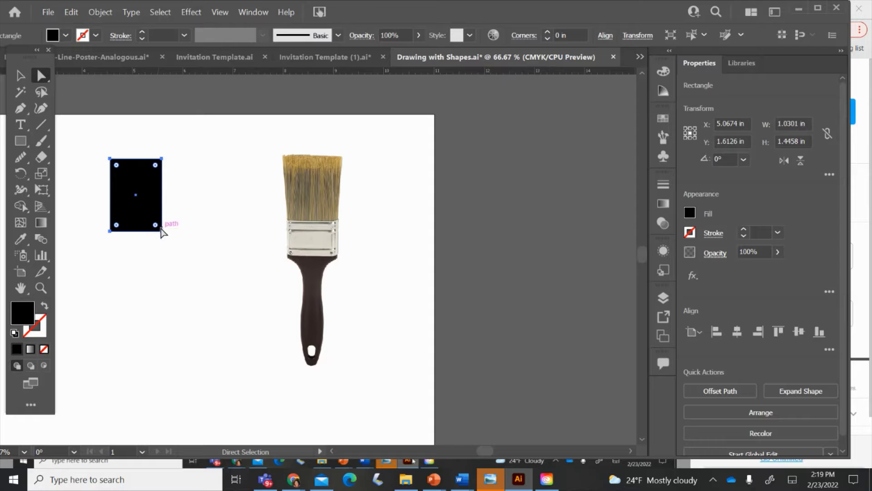
{"action": "mouse_move", "coordinate": [156, 225]}
{"action": "left_mouse_down"}
{"action": "mouse_move", "coordinate": [111, 234]}
{"action": "mouse_move", "coordinate": [123, 227]}
{"action": "left_mouse_up"}
{"action": "left_click", "coordinate": [114, 227]}
{"action": "left_click", "coordinate": [132, 269]}
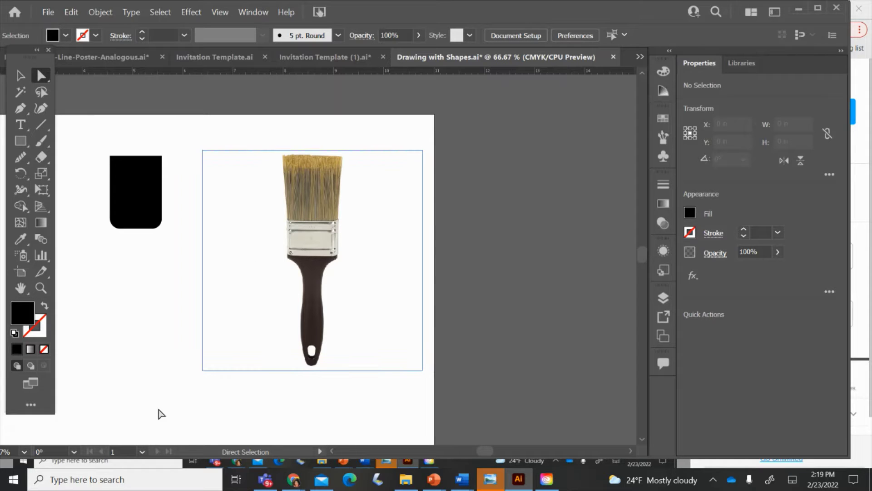
- Draw a rectangle about 0.99 by 0.75 in below the bristles and centre it under them with a small gap
{"action": "left_click", "coordinate": [17, 143]}
{"action": "left_click", "coordinate": [17, 144]}
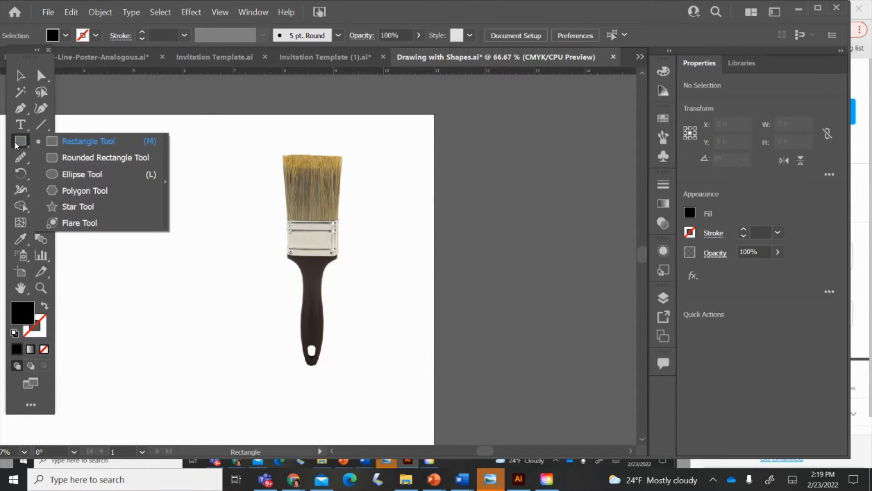
{"action": "left_click", "coordinate": [50, 144]}
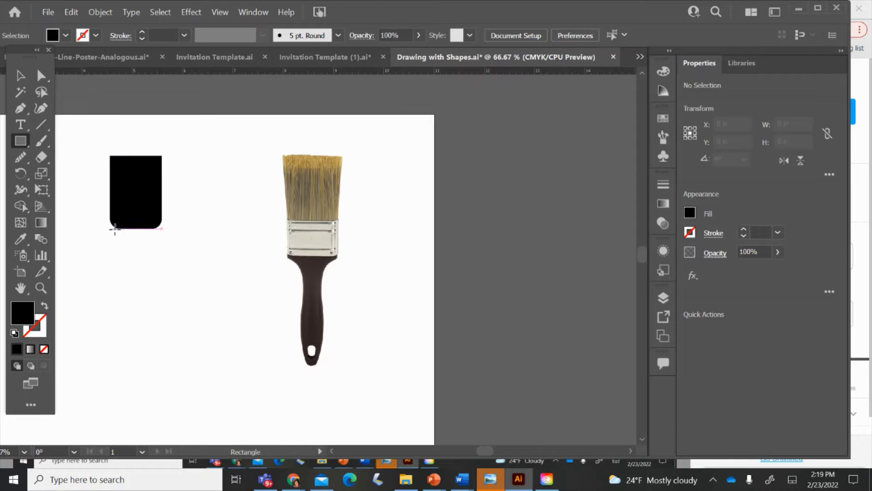
{"action": "left_click_drag", "start_coordinate": [111, 230], "coordinate": [162, 266]}
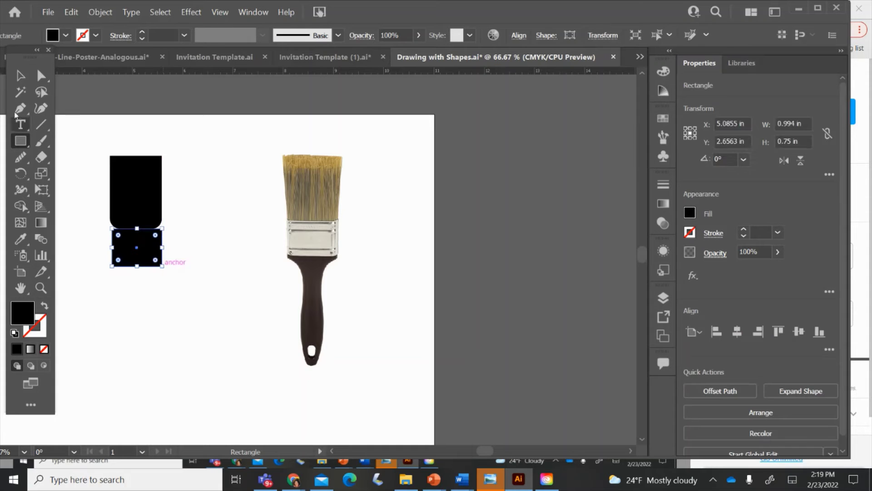
{"action": "left_click", "coordinate": [20, 80]}
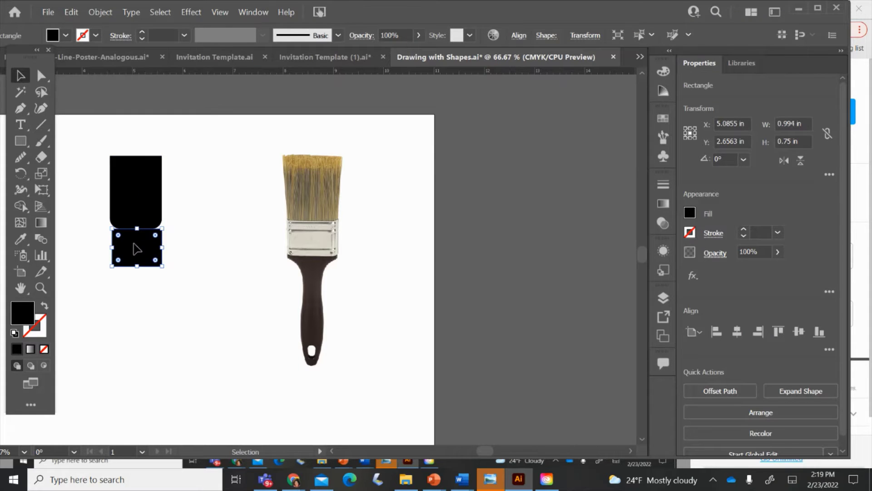
{"action": "left_click_drag", "start_coordinate": [134, 248], "coordinate": [133, 248]}
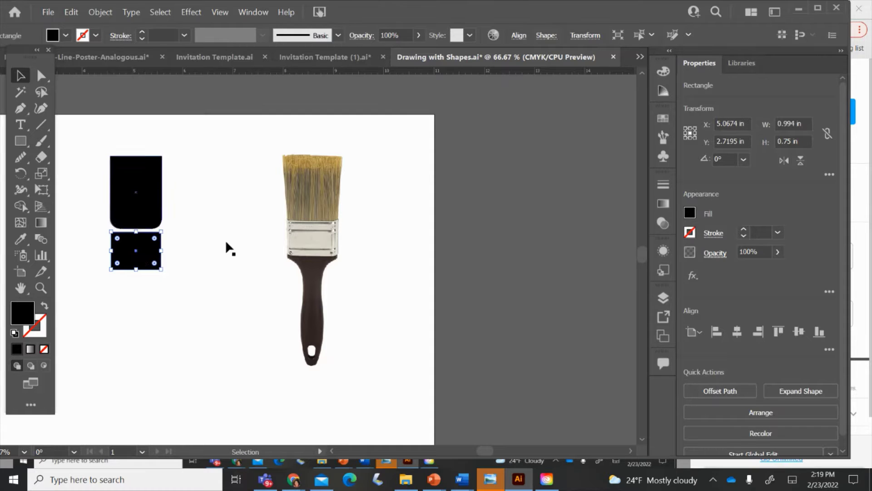
{"action": "left_click", "coordinate": [229, 255]}
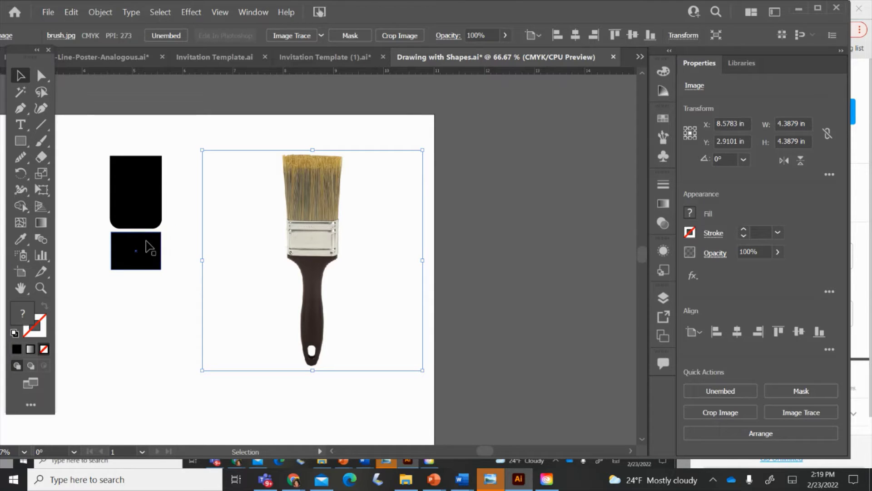
{"action": "left_click", "coordinate": [128, 292]}
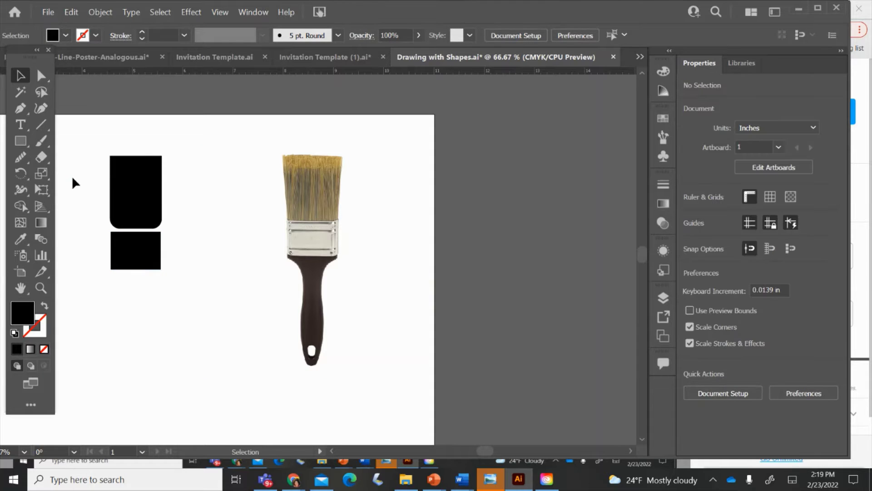
- Add a thin rectangle about 0.99 by 0.14 in just below the middle block, centred with a small gap
{"action": "left_click", "coordinate": [27, 140]}
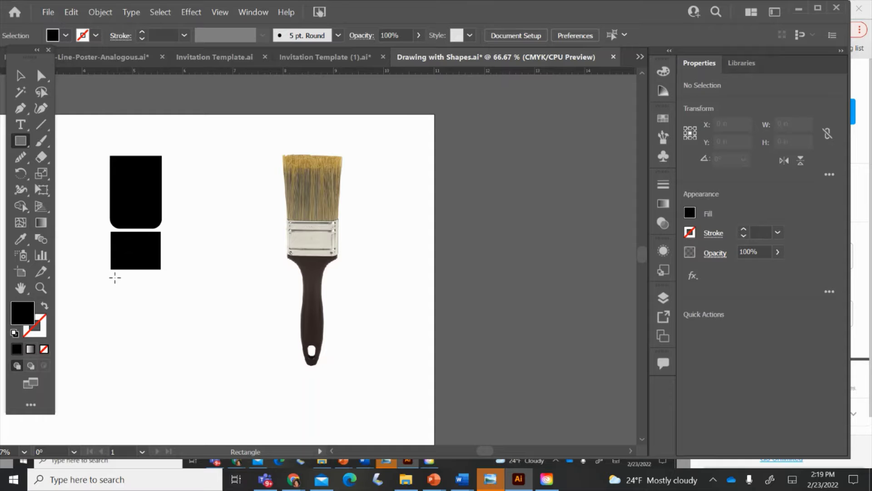
{"action": "mouse_move", "coordinate": [115, 277]}
{"action": "left_mouse_down"}
{"action": "mouse_move", "coordinate": [171, 284]}
{"action": "mouse_move", "coordinate": [110, 281]}
{"action": "left_mouse_up"}
{"action": "left_click", "coordinate": [20, 75]}
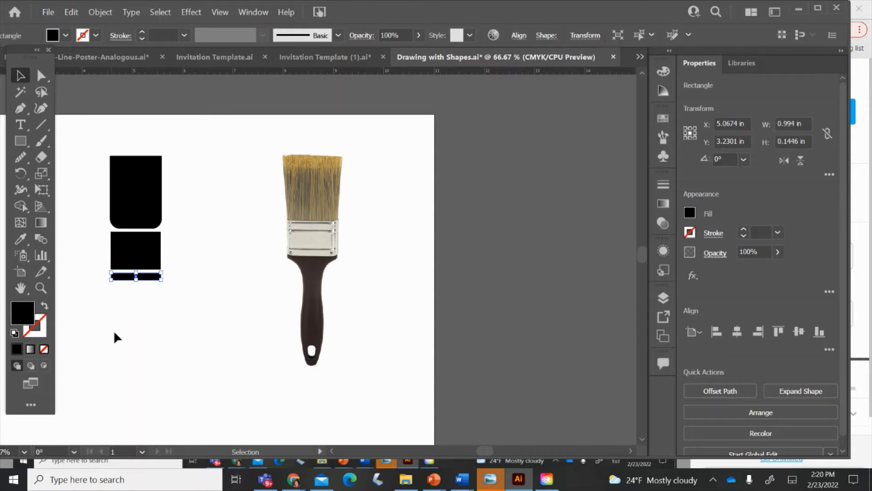
- Draw an ellipse about 0.51 by 2.43 in for the handle and centre it under the thin bar
{"action": "left_click", "coordinate": [26, 144]}
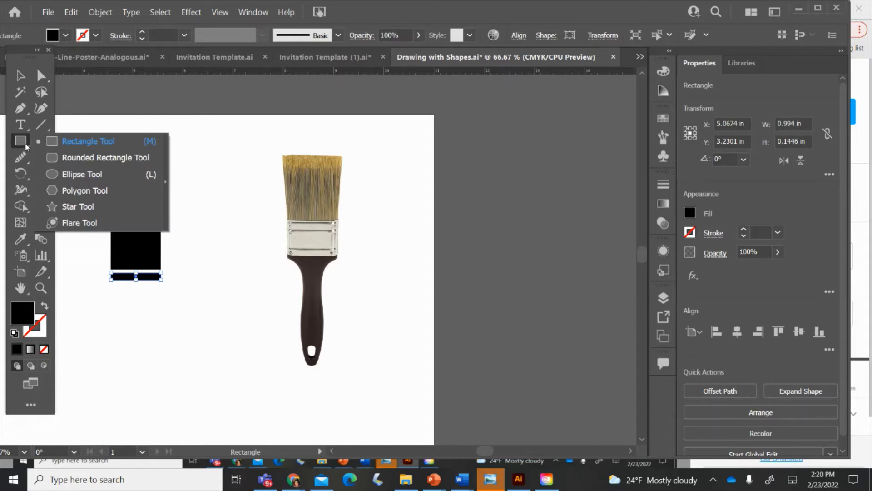
{"action": "left_click", "coordinate": [66, 174]}
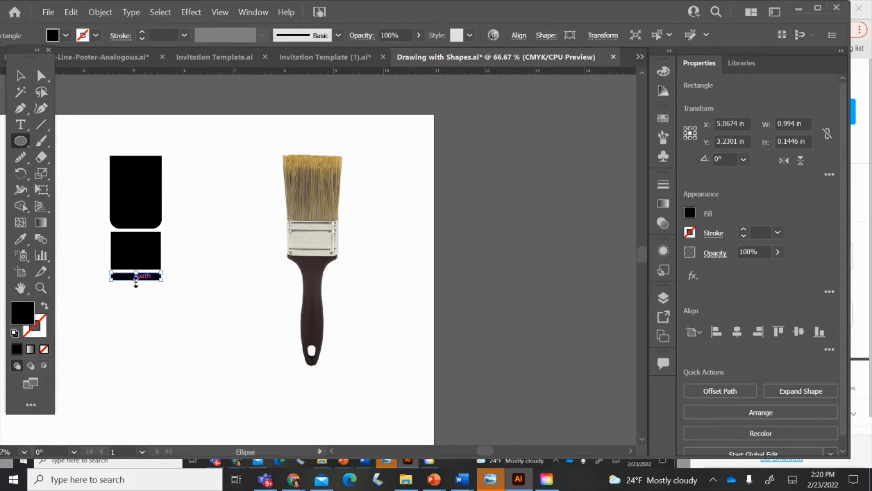
{"action": "left_click_drag", "start_coordinate": [132, 276], "coordinate": [156, 400]}
{"action": "left_click", "coordinate": [20, 77]}
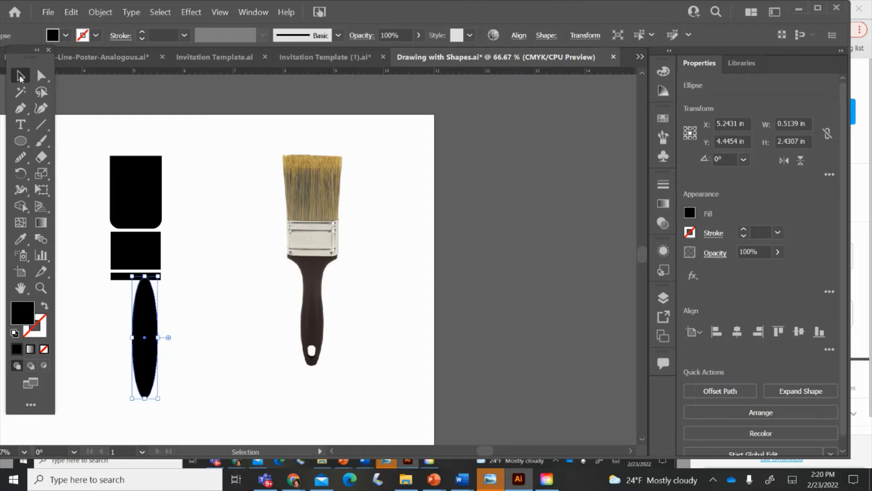
{"action": "left_click_drag", "start_coordinate": [152, 301], "coordinate": [140, 298]}
{"action": "left_click", "coordinate": [182, 304]}
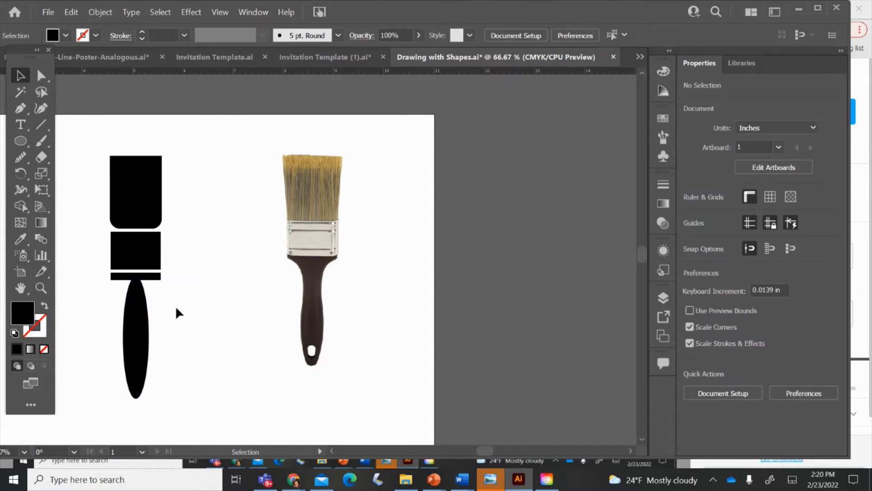
{"action": "left_click", "coordinate": [142, 333]}
{"action": "left_click", "coordinate": [177, 331]}
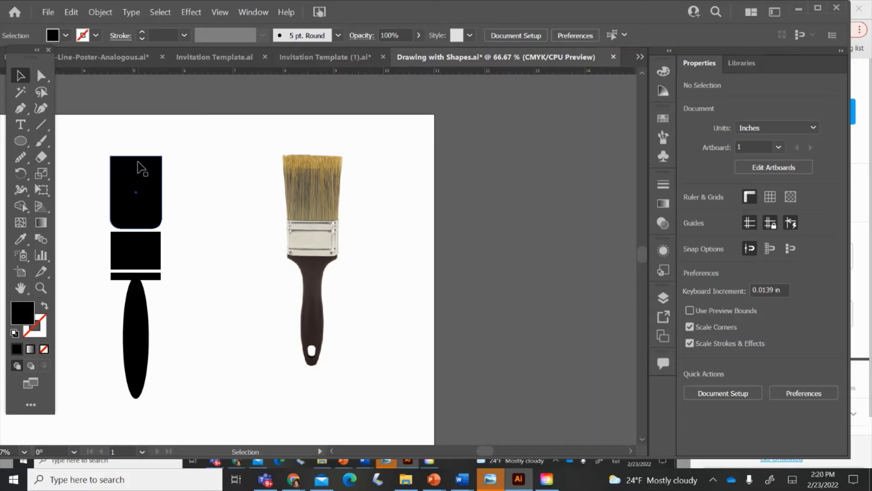
- Give the black bristle shape a white stroke of 4 pt
{"action": "right_click", "coordinate": [127, 200]}
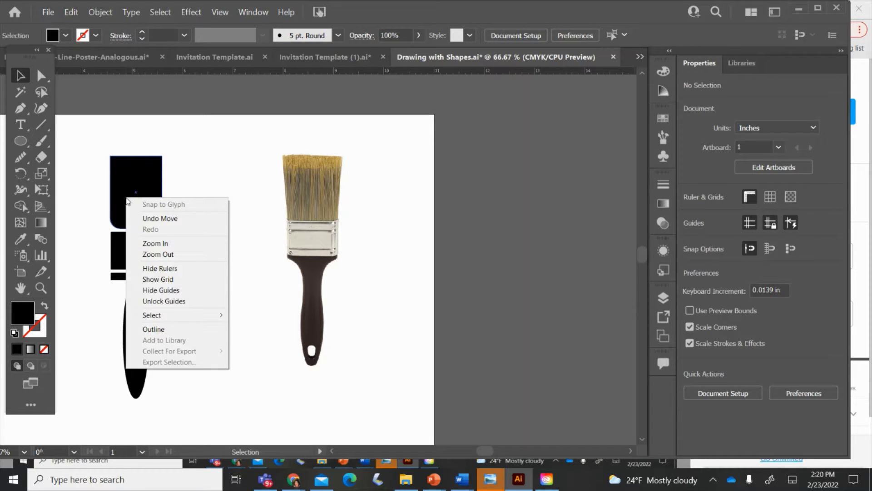
{"action": "left_click", "coordinate": [127, 166]}
{"action": "left_click", "coordinate": [97, 36]}
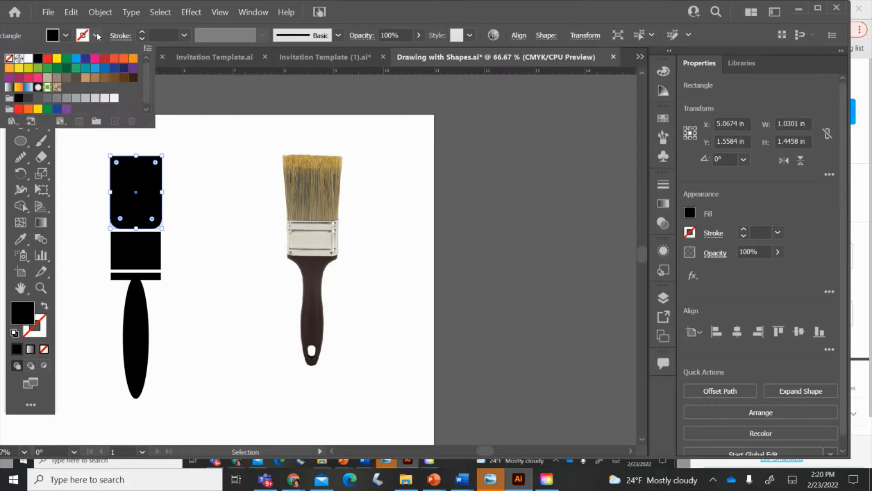
{"action": "left_click", "coordinate": [29, 58]}
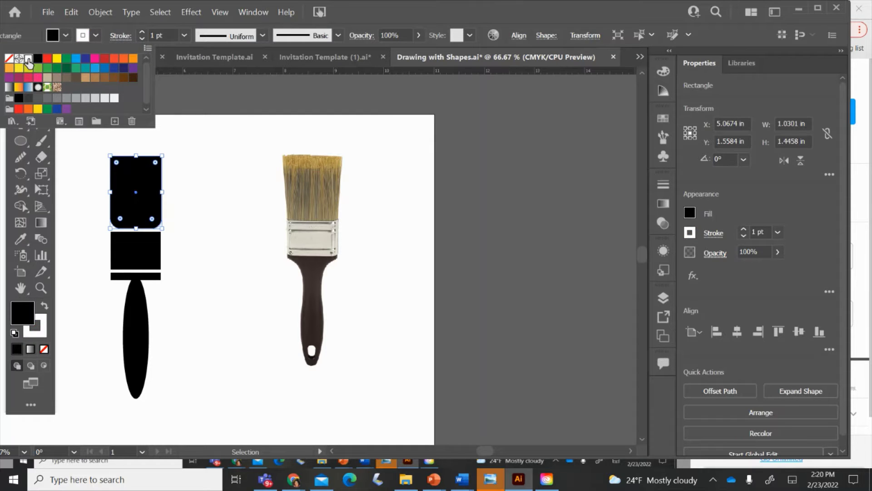
{"action": "left_click", "coordinate": [141, 33]}
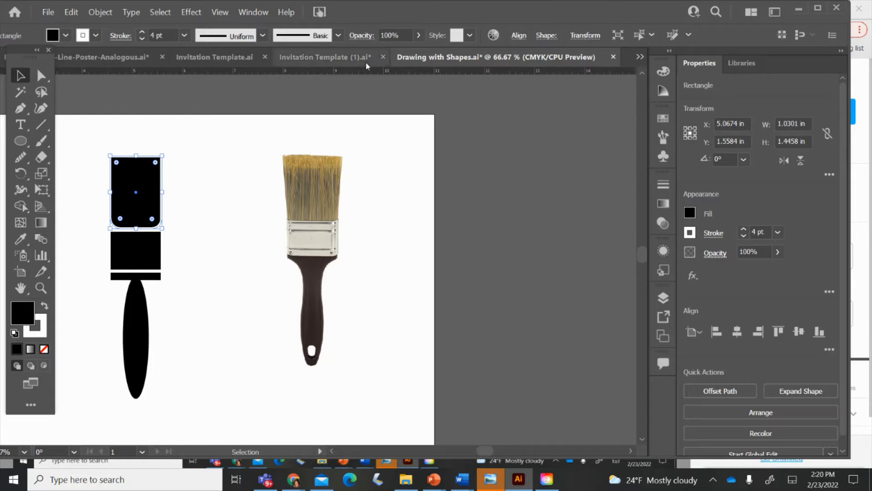
- Move the bristle shape down to overlap the middle block and bring it to the front, then deselect it
{"action": "left_click_drag", "start_coordinate": [139, 176], "coordinate": [138, 183]}
{"action": "right_click", "coordinate": [136, 182]}
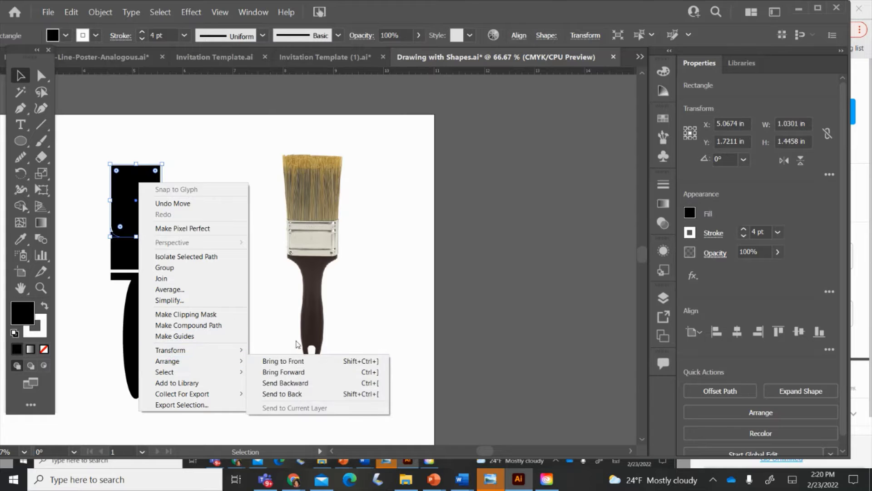
{"action": "left_click", "coordinate": [296, 361]}
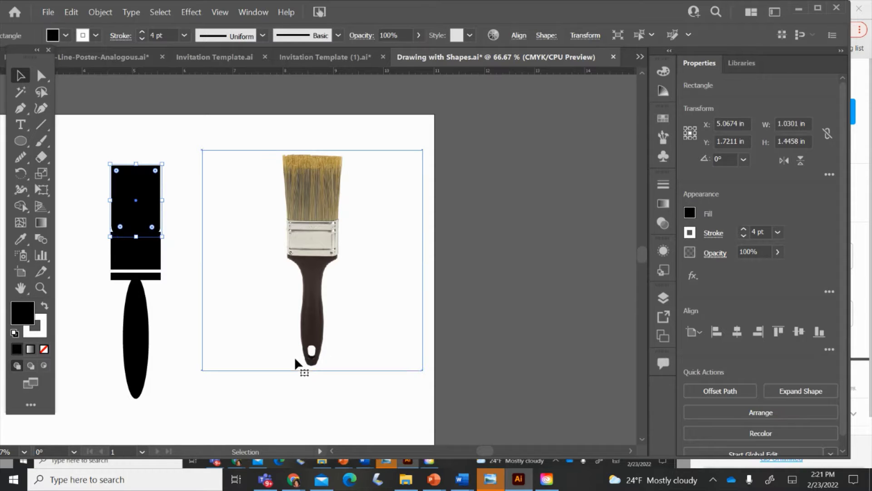
{"action": "right_click", "coordinate": [144, 201]}
{"action": "mouse_move", "coordinate": [187, 285]}
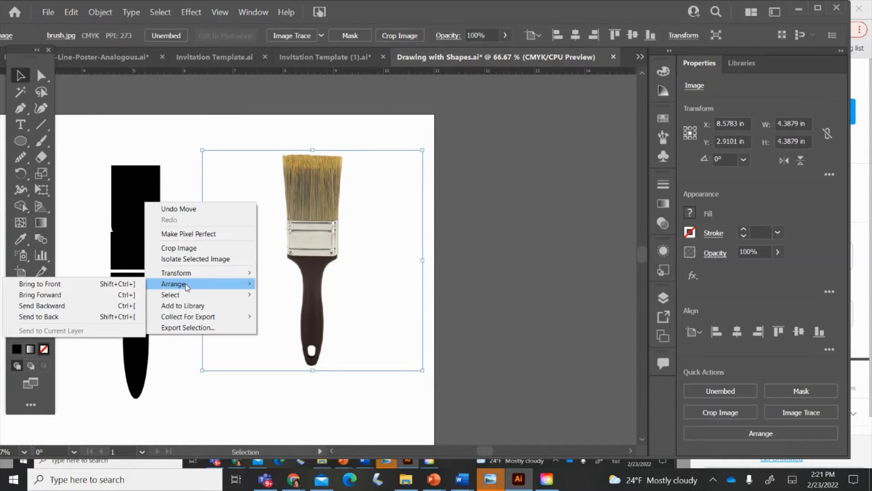
{"action": "left_click", "coordinate": [131, 284]}
{"action": "left_click", "coordinate": [114, 213]}
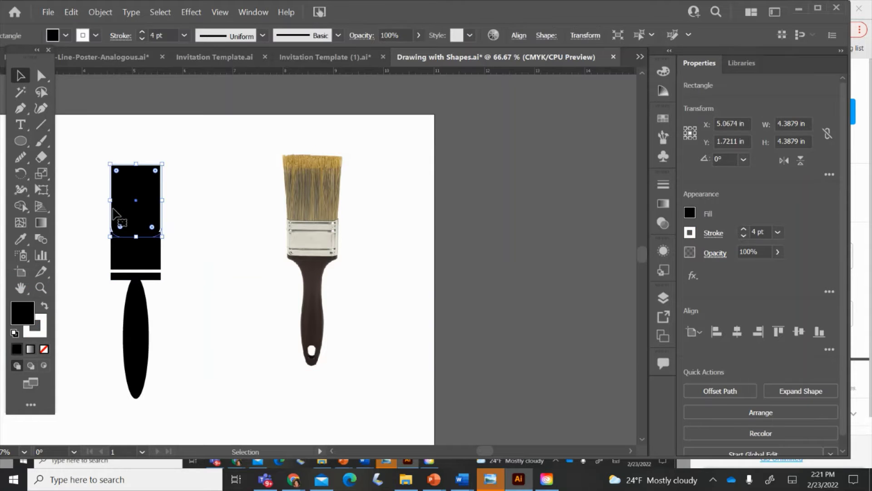
{"action": "right_click", "coordinate": [114, 213]}
{"action": "mouse_move", "coordinate": [139, 392]}
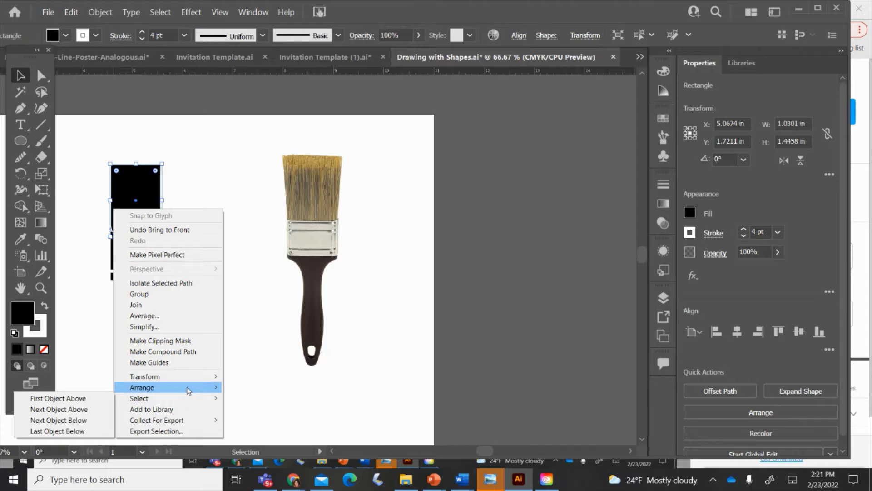
{"action": "mouse_move", "coordinate": [188, 390]}
{"action": "left_click", "coordinate": [236, 385]}
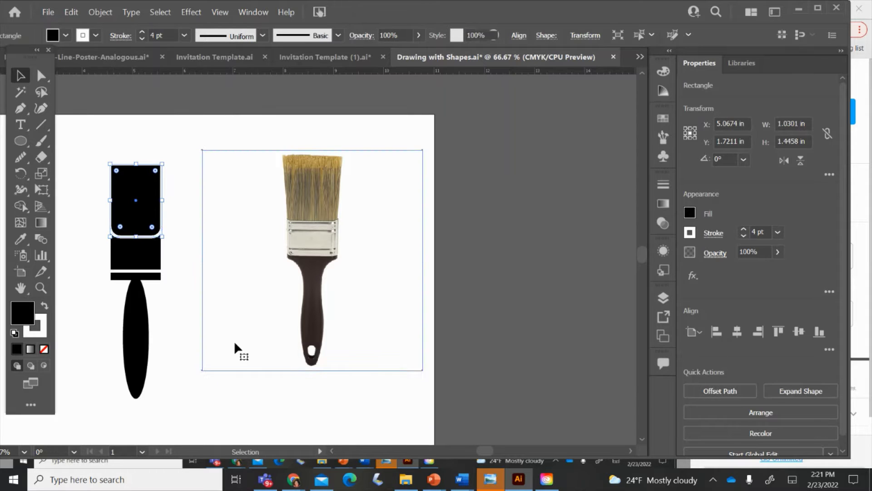
{"action": "left_click", "coordinate": [234, 347]}
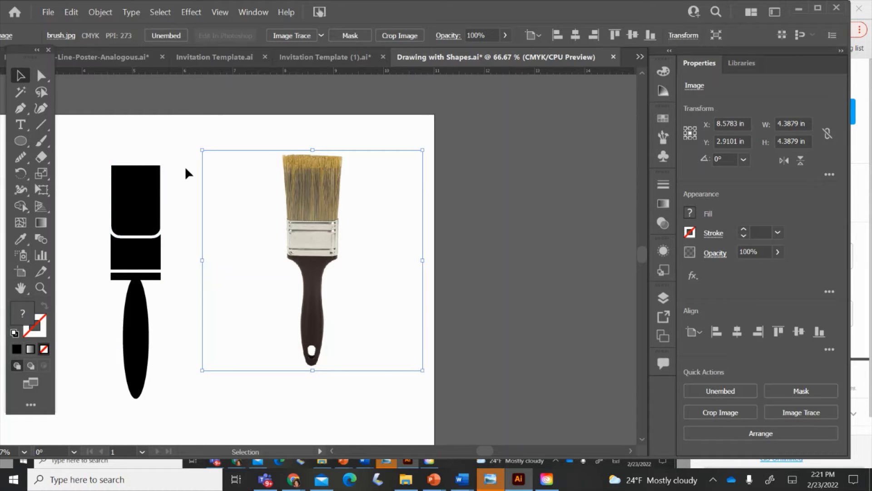
- Round all four corners of the middle block by about 0.14 in and deselect it
{"action": "left_click", "coordinate": [133, 267]}
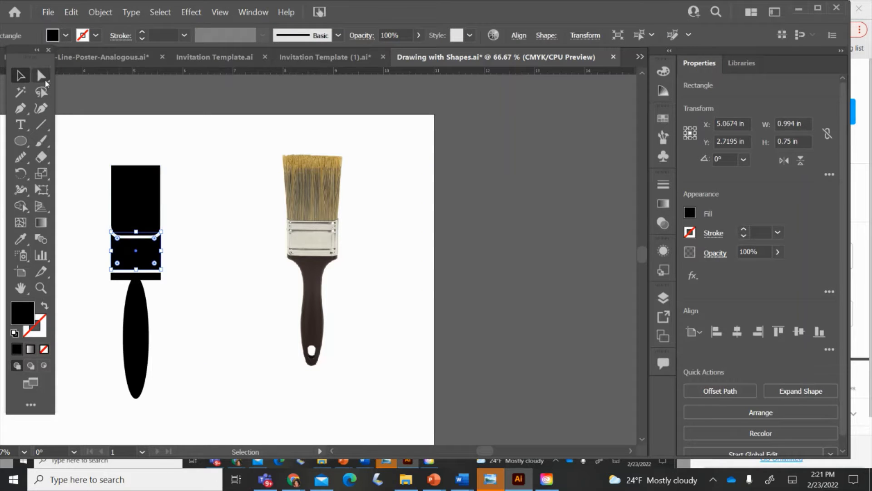
{"action": "left_click", "coordinate": [45, 80]}
{"action": "left_click_drag", "start_coordinate": [118, 264], "coordinate": [119, 264]}
{"action": "left_click", "coordinate": [183, 259]}
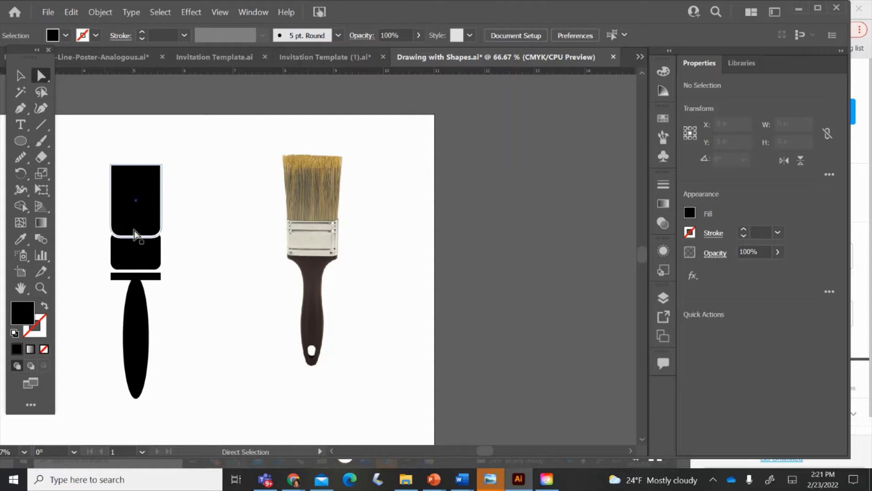
- Move the rounded middle block out beside the brush and shift the reference photo further right to clear space
{"action": "left_click", "coordinate": [134, 260]}
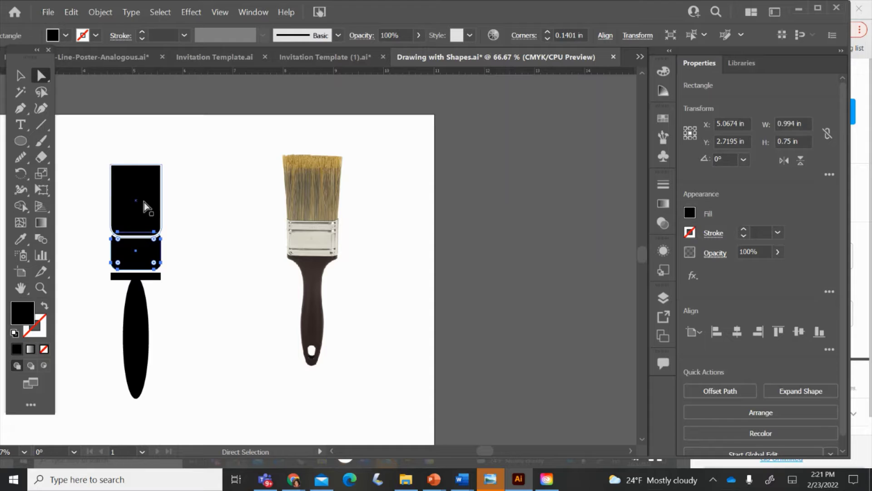
{"action": "left_click_drag", "start_coordinate": [132, 255], "coordinate": [199, 250]}
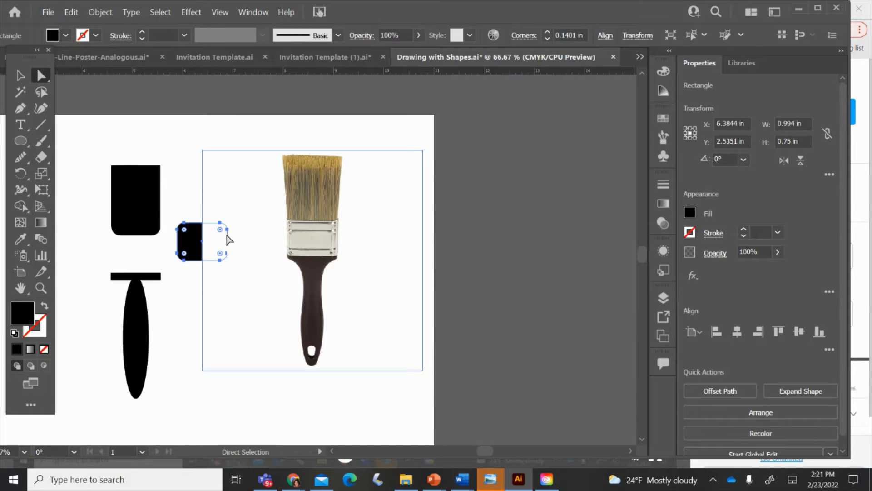
{"action": "left_click", "coordinate": [242, 191]}
{"action": "left_click_drag", "start_coordinate": [242, 194], "coordinate": [317, 204]}
- Duplicate the bristle shape and place the copy centred over the upper part of the separated middle block
{"action": "left_click", "coordinate": [127, 200]}
{"action": "key", "text": "v"}
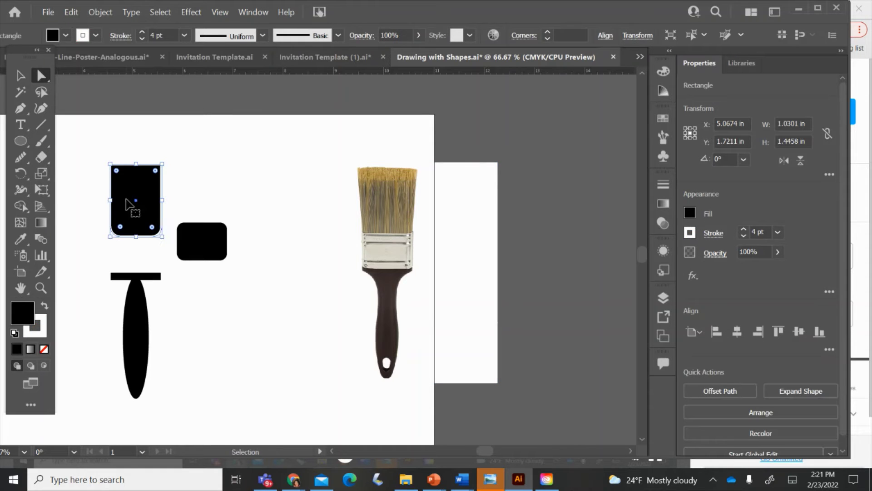
{"action": "key", "text": "ctrl+c"}
{"action": "key", "text": "ctrl+v"}
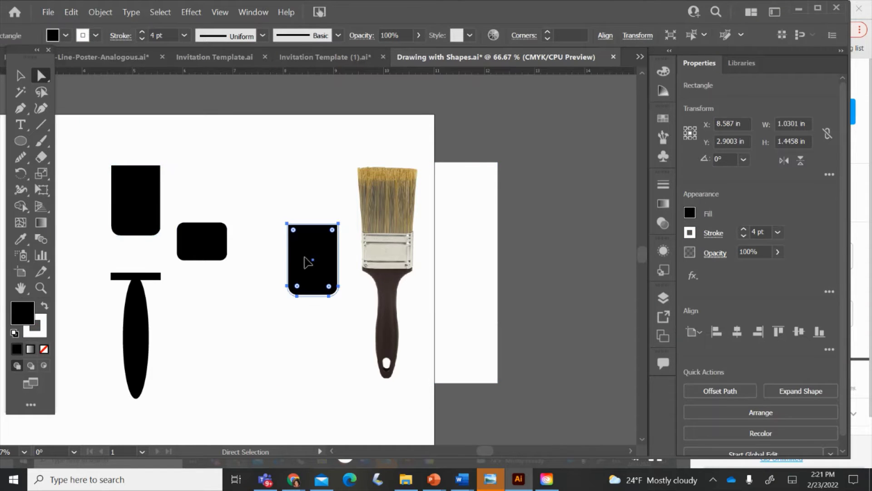
{"action": "left_click_drag", "start_coordinate": [302, 255], "coordinate": [193, 195]}
{"action": "left_click", "coordinate": [213, 285]}
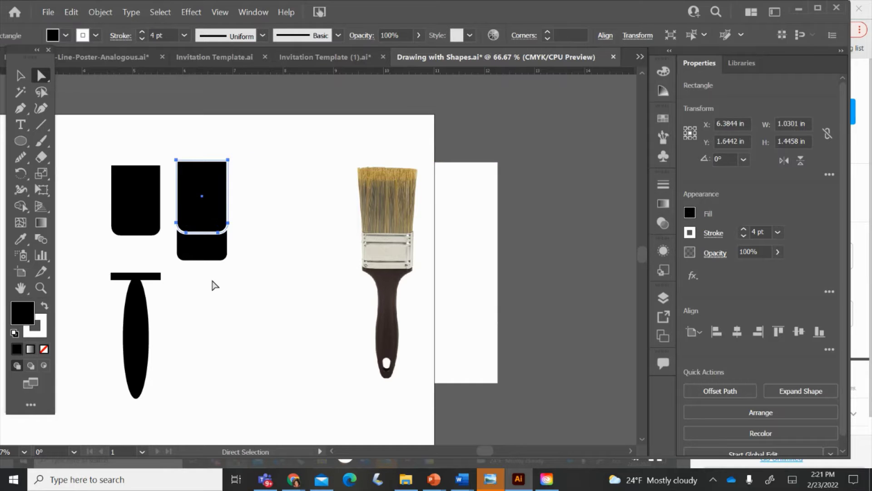
- Remove the white stroke from the duplicated bristle shape and deselect it
{"action": "right_click", "coordinate": [213, 285]}
{"action": "left_click", "coordinate": [206, 213]}
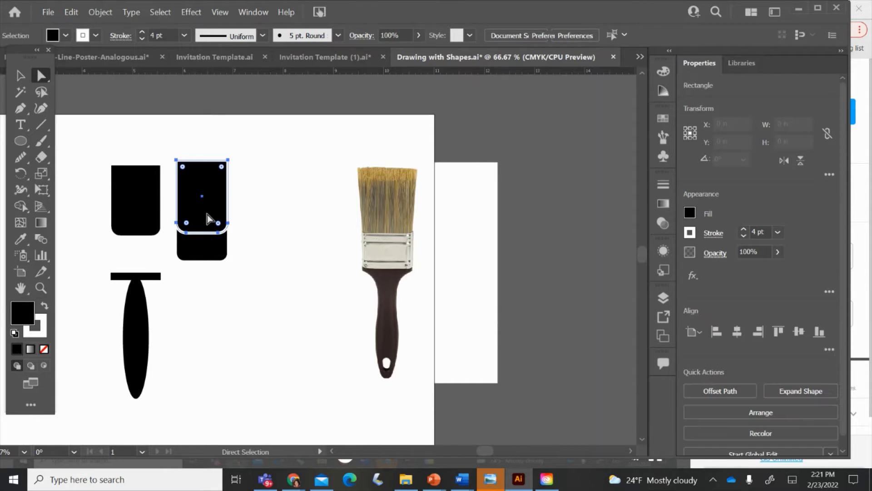
{"action": "left_click", "coordinate": [95, 35]}
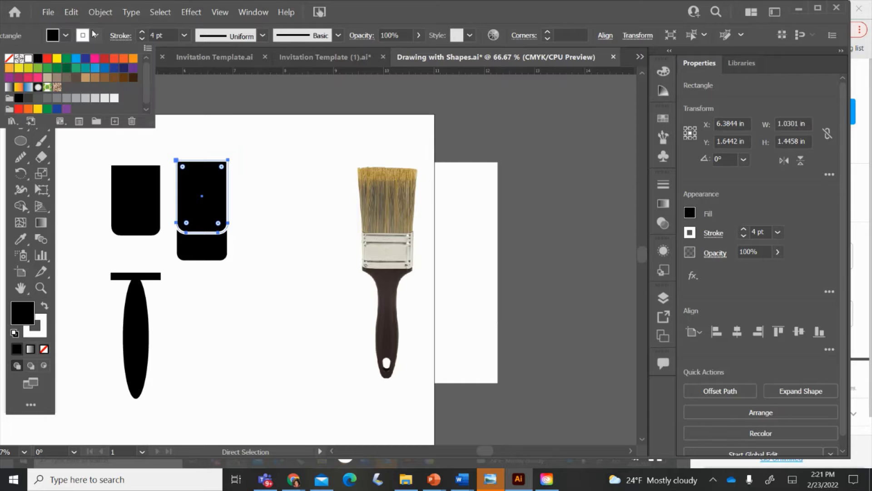
{"action": "left_click", "coordinate": [9, 59]}
{"action": "left_click", "coordinate": [265, 153]}
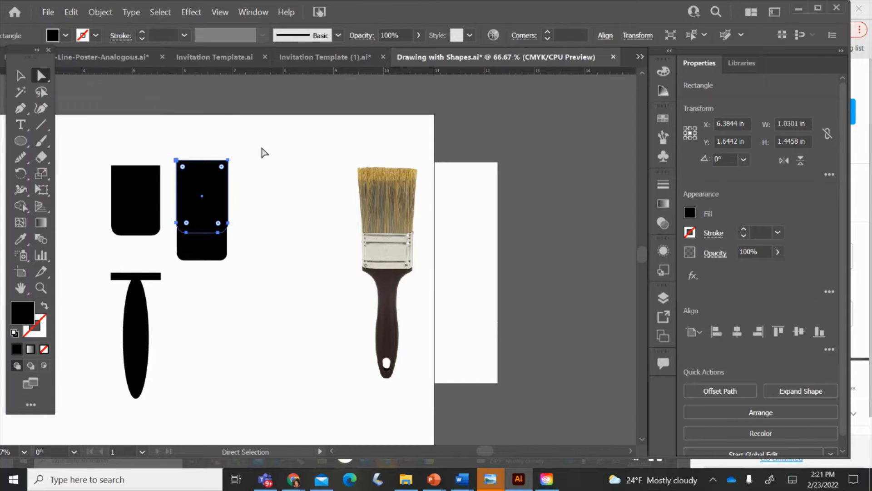
{"action": "left_click", "coordinate": [232, 327]}
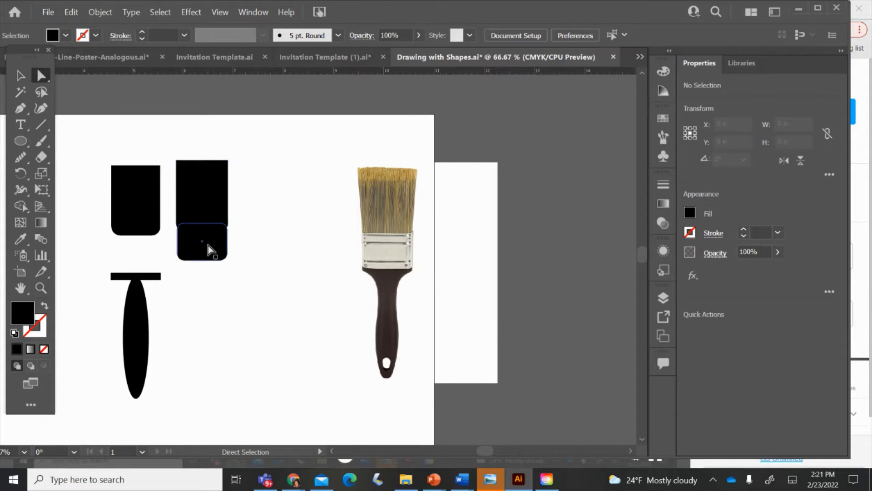
- Fill the duplicated bristle shape with green to distinguish it from the black block, and deselect it
{"action": "left_click", "coordinate": [208, 202]}
{"action": "left_click", "coordinate": [66, 35]}
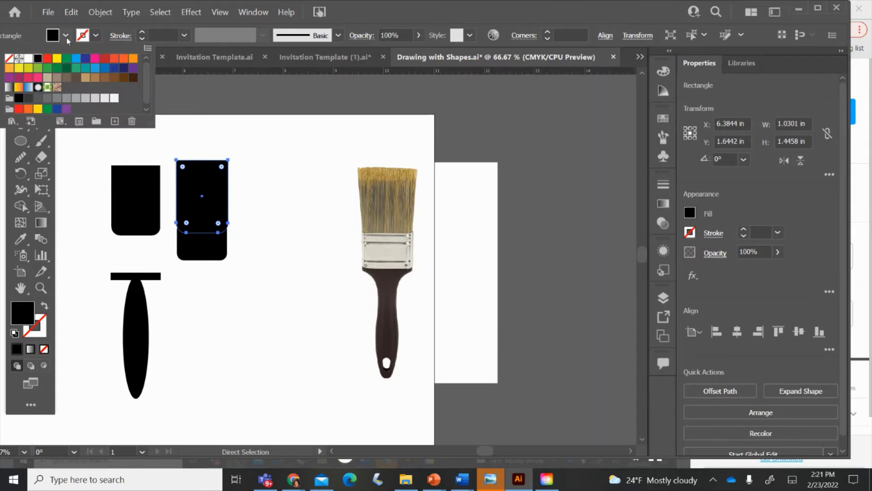
{"action": "left_click", "coordinate": [67, 59]}
{"action": "left_click", "coordinate": [308, 176]}
{"action": "left_click", "coordinate": [235, 293]}
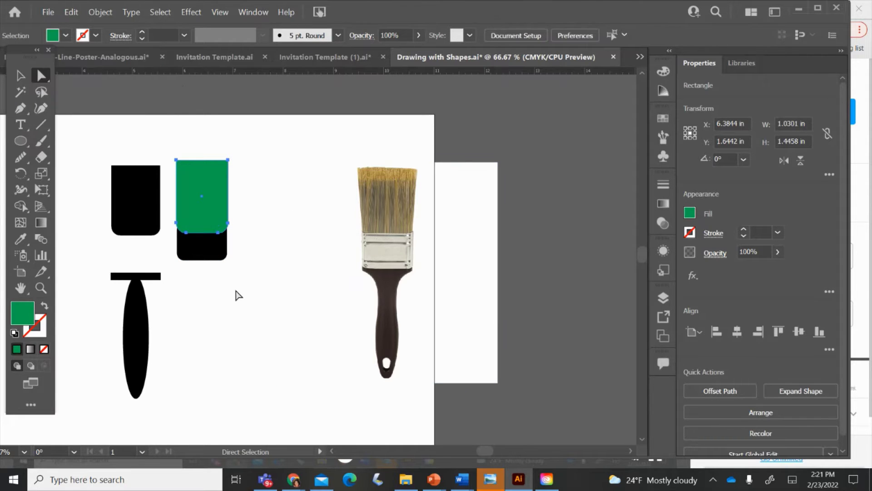
{"action": "right_click", "coordinate": [236, 293]}
{"action": "left_click", "coordinate": [196, 341]}
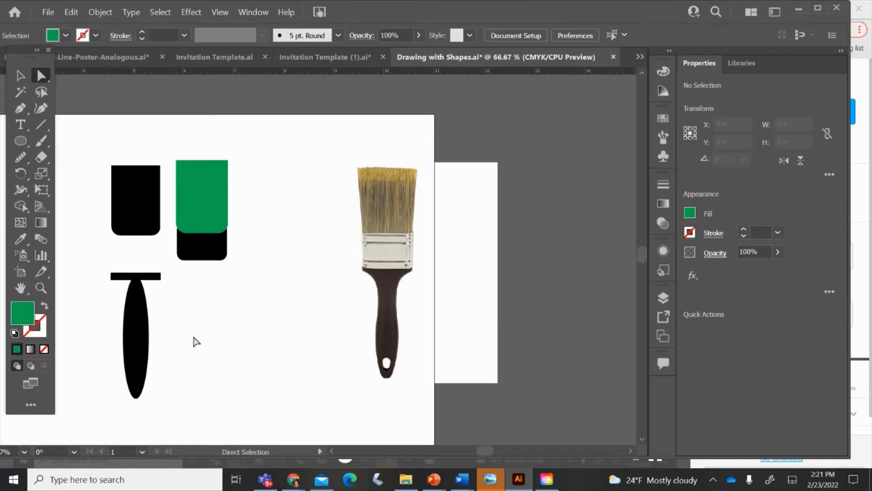
- Select the green copy and the block beneath it, and subtract the green areas with the Shape Builder tool
{"action": "key", "text": "v"}
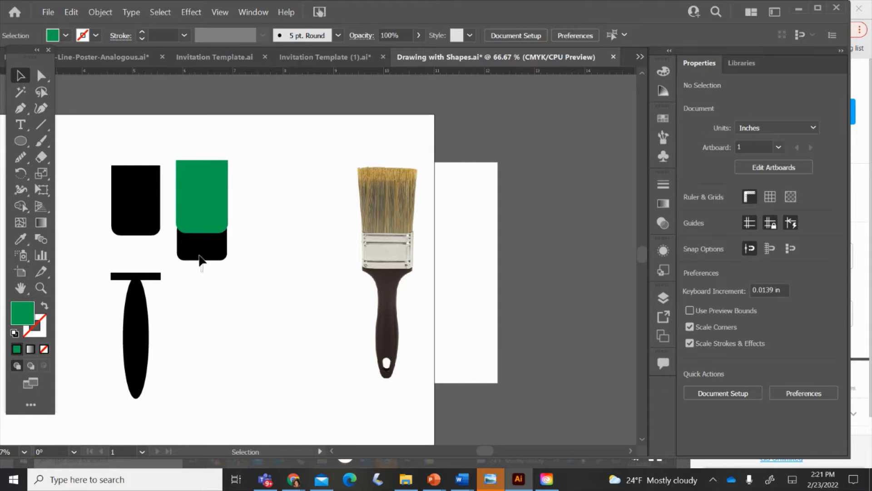
{"action": "left_click", "coordinate": [193, 194]}
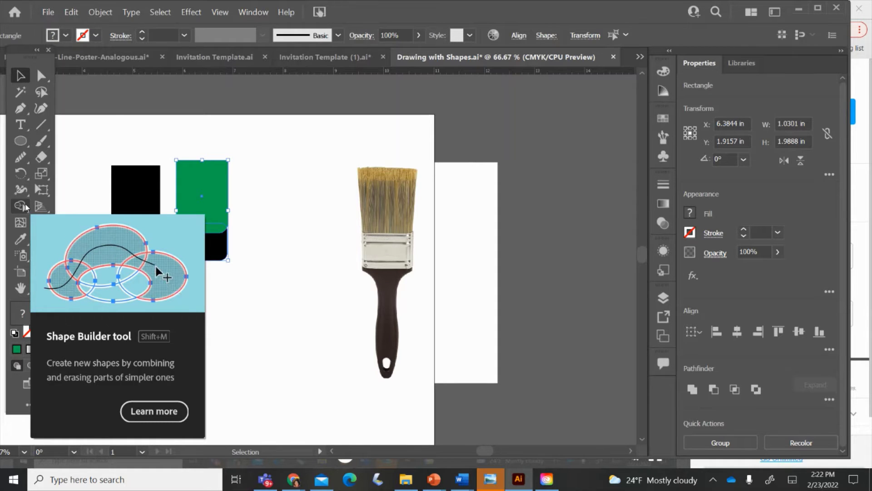
{"action": "left_click", "coordinate": [21, 206]}
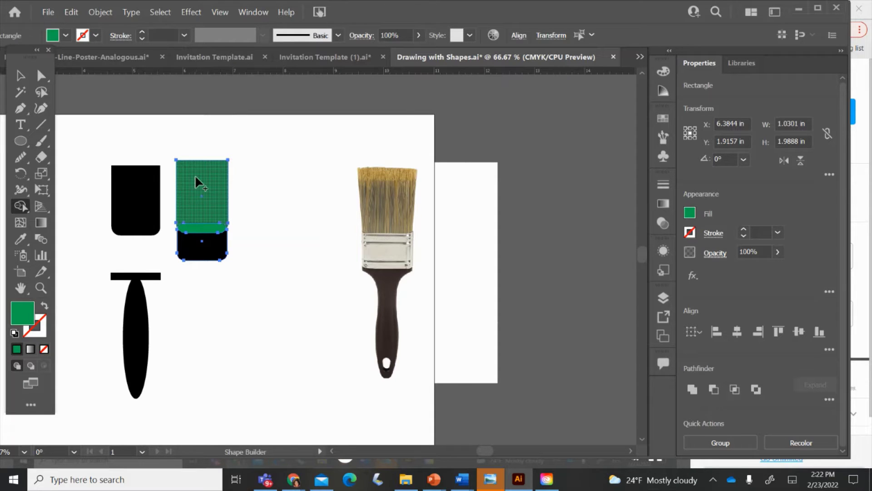
{"action": "left_click", "coordinate": [200, 227], "text": "alt"}
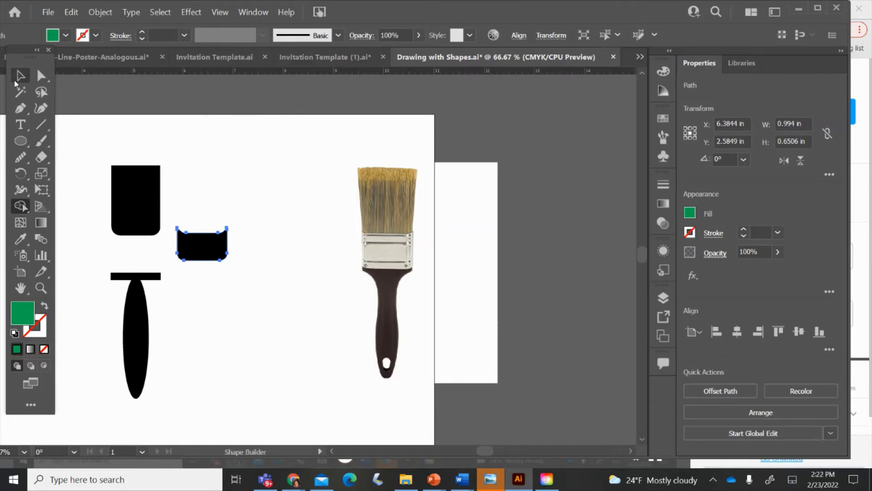
- Move the cut-out middle block back under the bristles, align it with a thin even curved gap, and deselect it
{"action": "left_click", "coordinate": [17, 78]}
{"action": "left_click_drag", "start_coordinate": [204, 249], "coordinate": [133, 258]}
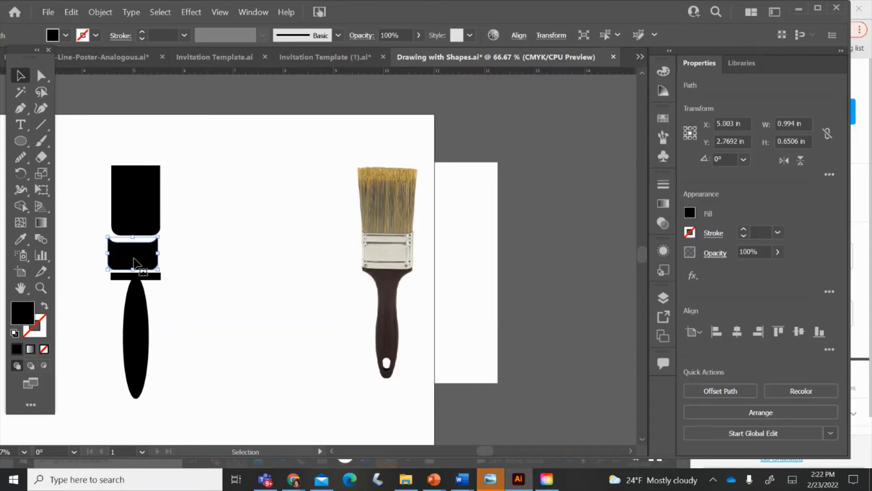
{"action": "key", "text": "Right"}
{"action": "key", "text": "Right"}
{"action": "key", "text": "Right"}
{"action": "key", "text": "Right"}
{"action": "key", "text": "Right"}
{"action": "key", "text": "Right"}
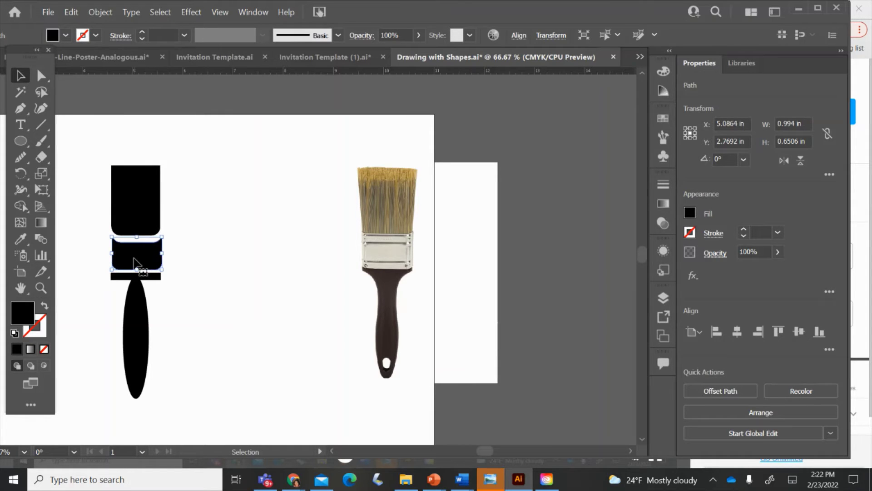
{"action": "key", "text": "Up"}
{"action": "key", "text": "Up"}
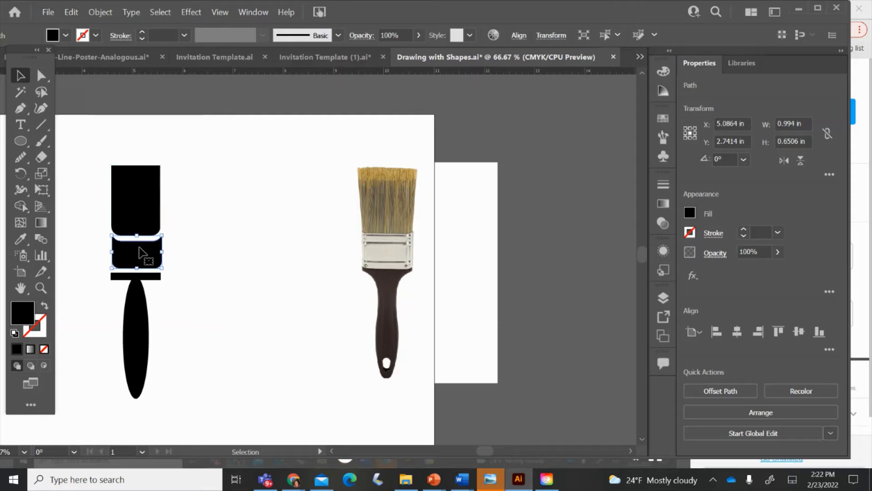
{"action": "right_click", "coordinate": [140, 250]}
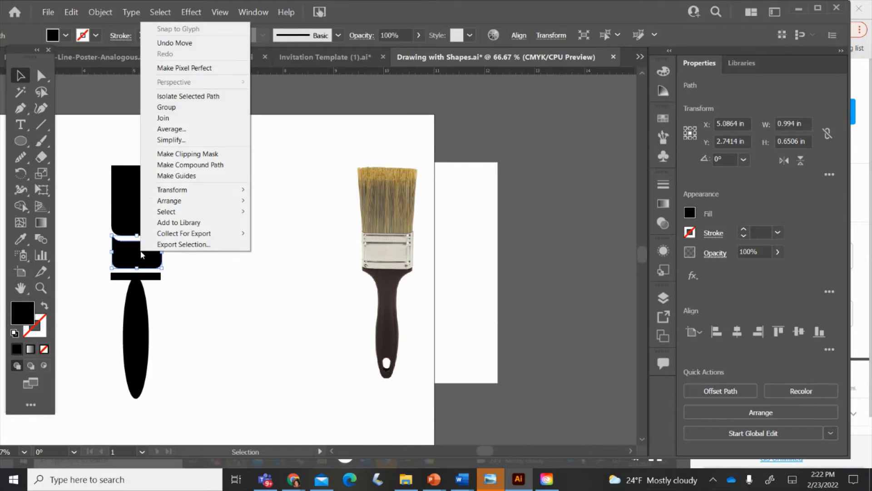
{"action": "left_click", "coordinate": [127, 252]}
{"action": "left_click_drag", "start_coordinate": [128, 251], "coordinate": [126, 249]}
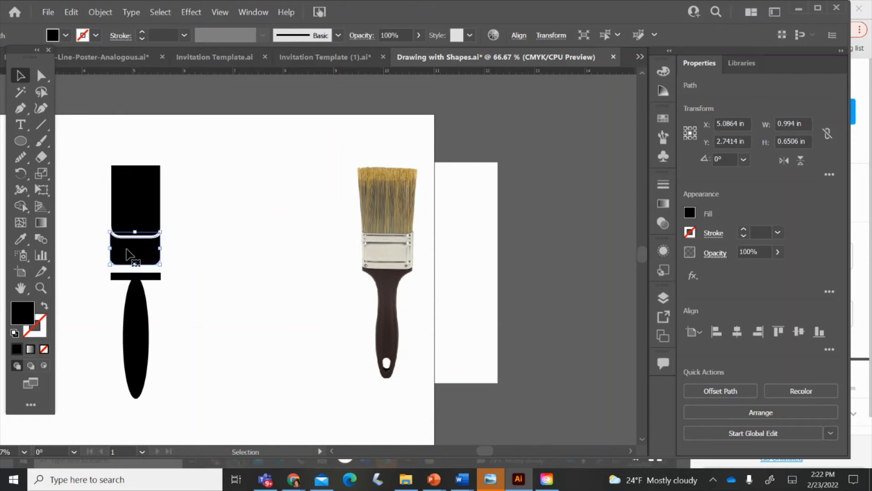
{"action": "left_click", "coordinate": [218, 245]}
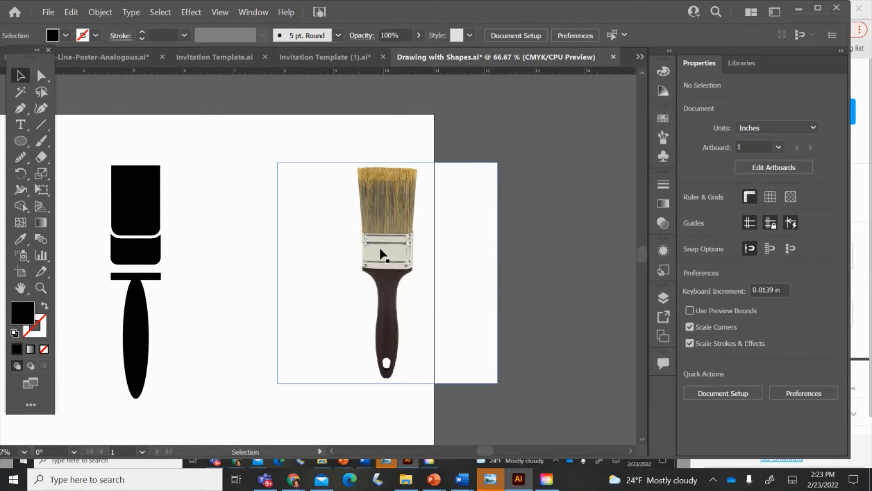
- Move the thin black bar out from above the oval handle into the empty space beside the brush
{"action": "left_click", "coordinate": [140, 277]}
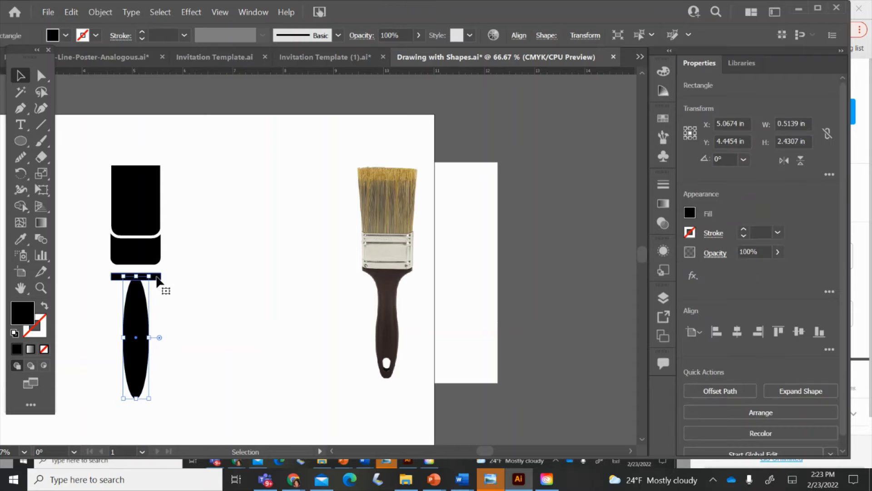
{"action": "left_click", "coordinate": [139, 276]}
{"action": "left_click_drag", "start_coordinate": [138, 274], "coordinate": [234, 273]}
{"action": "left_click", "coordinate": [178, 285]}
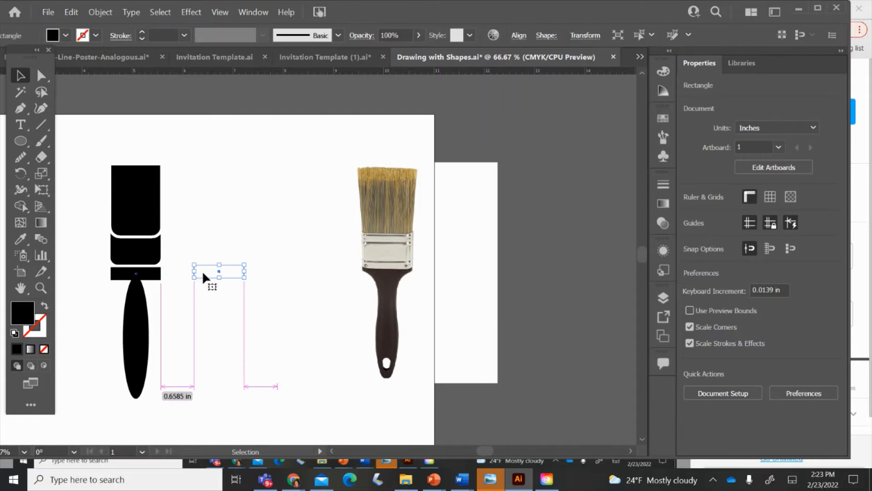
- Duplicate the rounded middle block and place the copy over the detached bar, overlapping the bar's upper part
{"action": "left_click", "coordinate": [157, 253]}
{"action": "key", "text": "ctrl+c"}
{"action": "key", "text": "ctrl+v"}
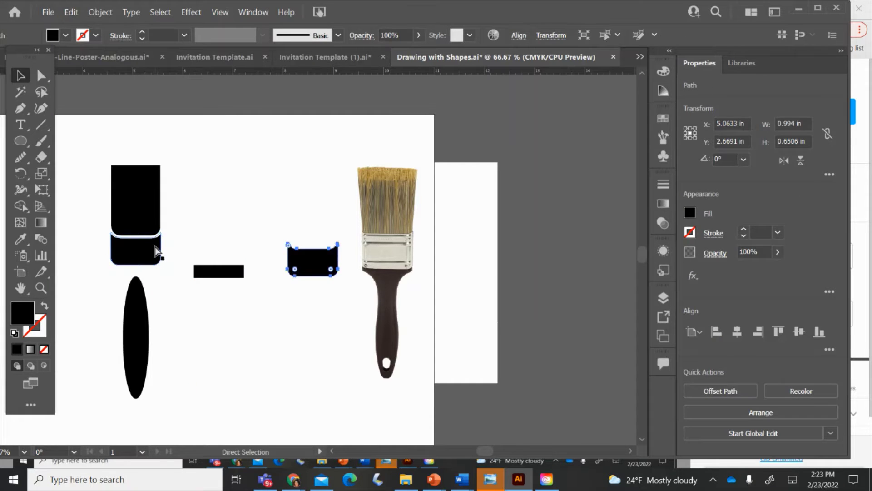
{"action": "left_click_drag", "start_coordinate": [300, 252], "coordinate": [204, 244]}
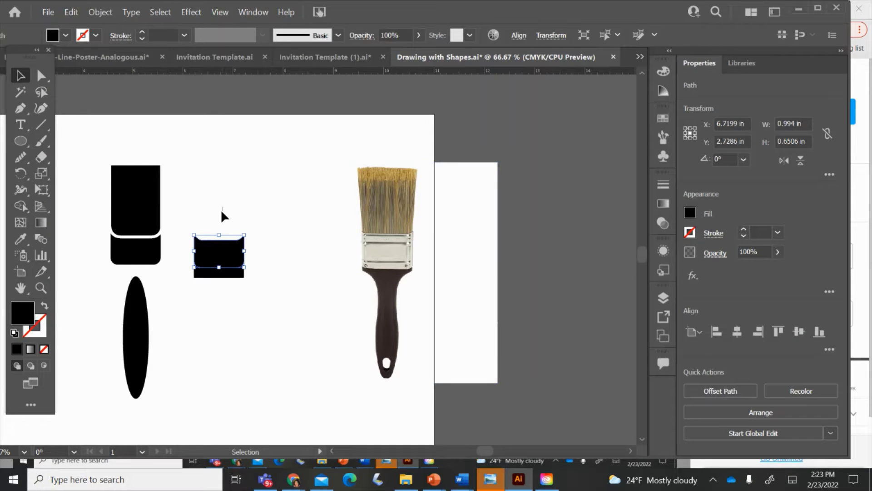
- Select the block copy and the bar, and subtract the copy from the bar with the Shape Builder tool
{"action": "left_click_drag", "start_coordinate": [218, 209], "coordinate": [196, 319]}
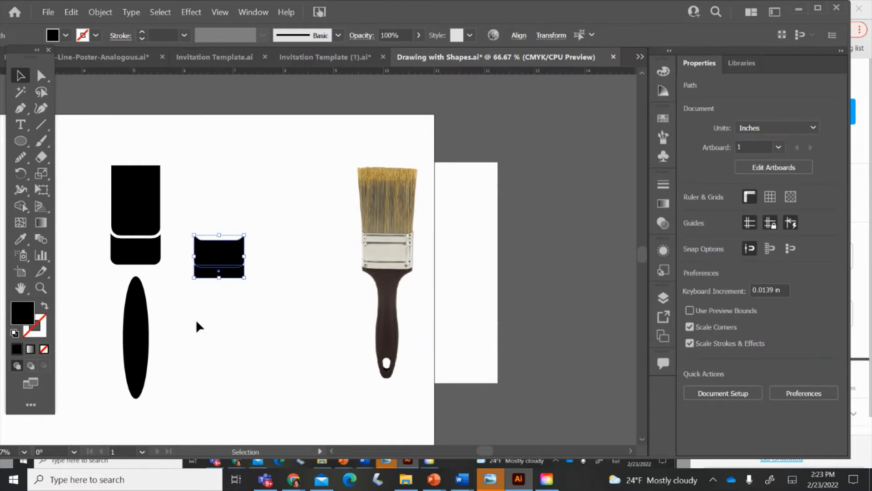
{"action": "left_click", "coordinate": [21, 206]}
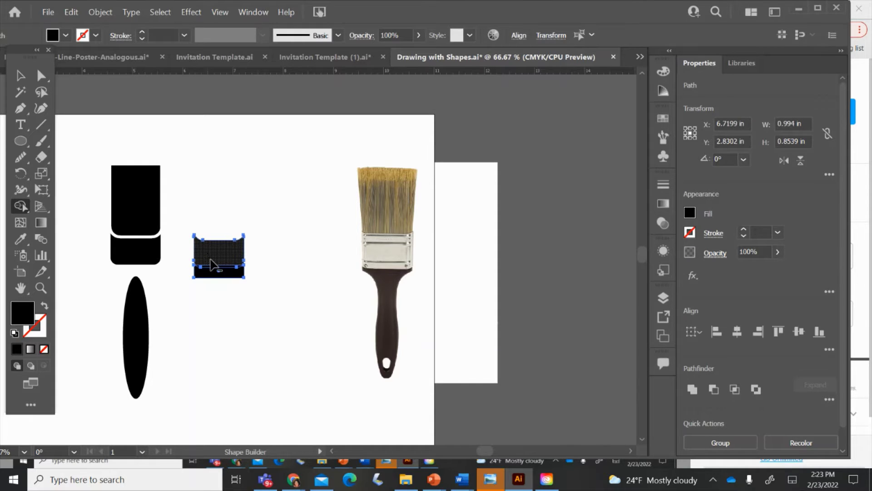
{"action": "left_click", "coordinate": [213, 263], "text": "alt"}
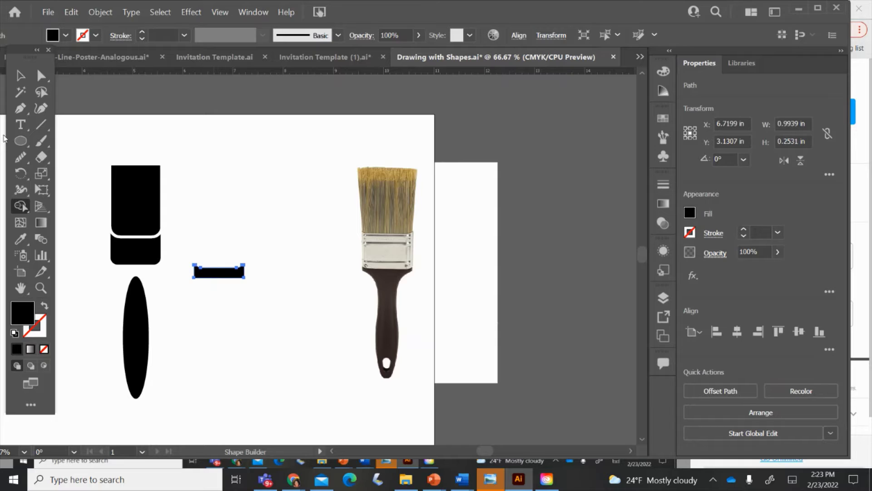
- Move the notched bar back under the middle block of the brush, leaving a thin curved gap, and deselect it
{"action": "left_click", "coordinate": [16, 81]}
{"action": "left_click", "coordinate": [239, 170]}
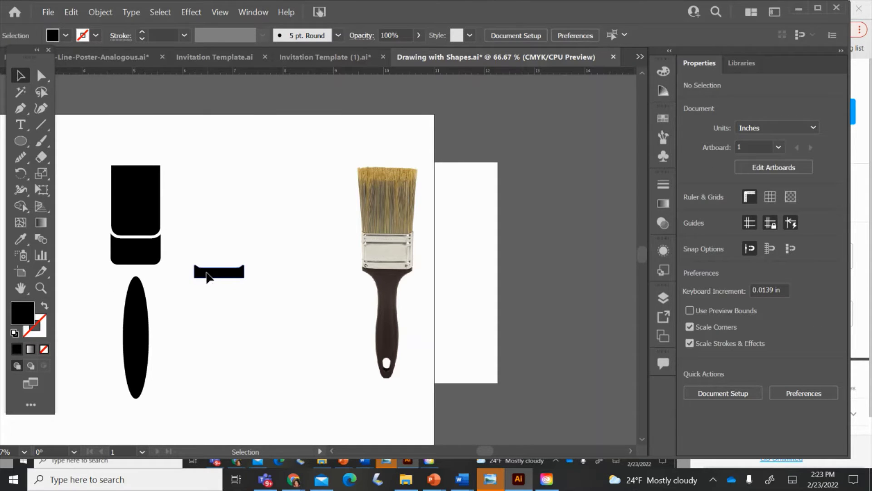
{"action": "left_click_drag", "start_coordinate": [204, 273], "coordinate": [123, 277]}
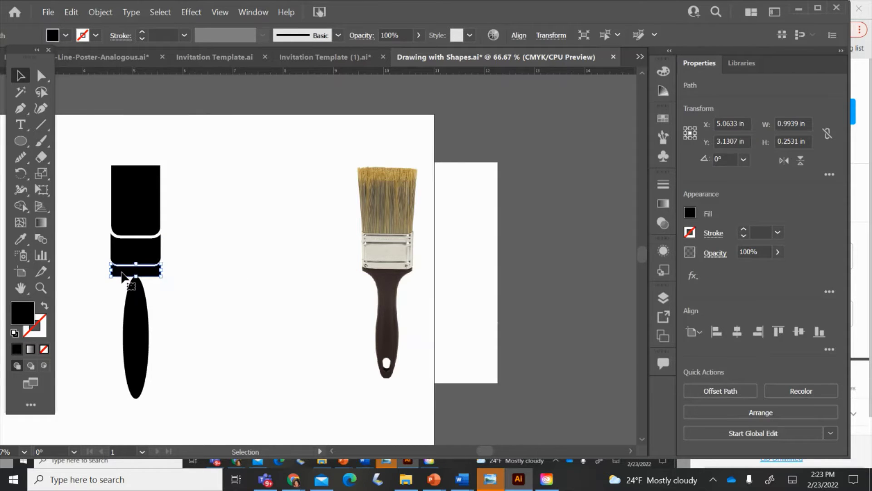
{"action": "left_click", "coordinate": [200, 262]}
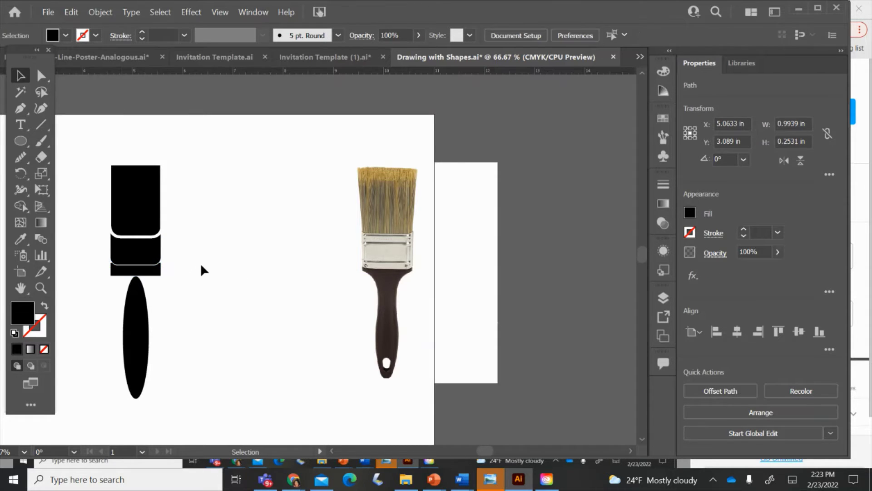
- Round the corners of the notched bar slightly, to about 0.02 in, and deselect it
{"action": "left_click", "coordinate": [148, 274]}
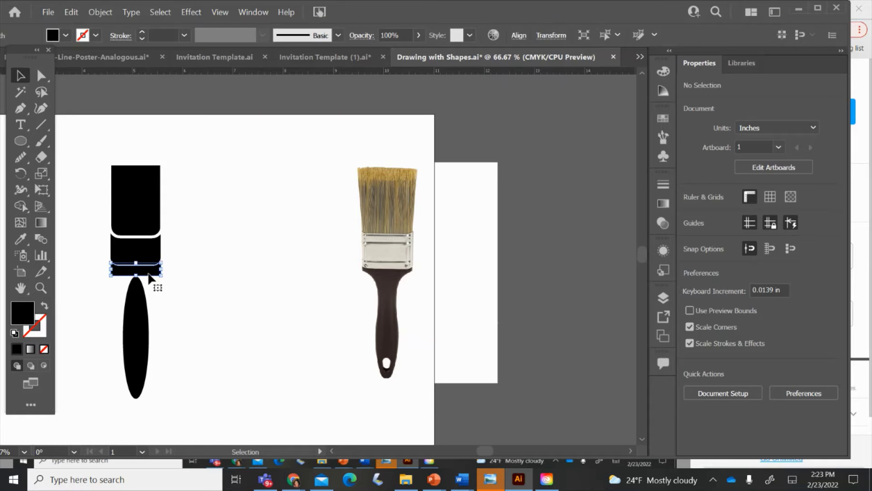
{"action": "left_click", "coordinate": [41, 74]}
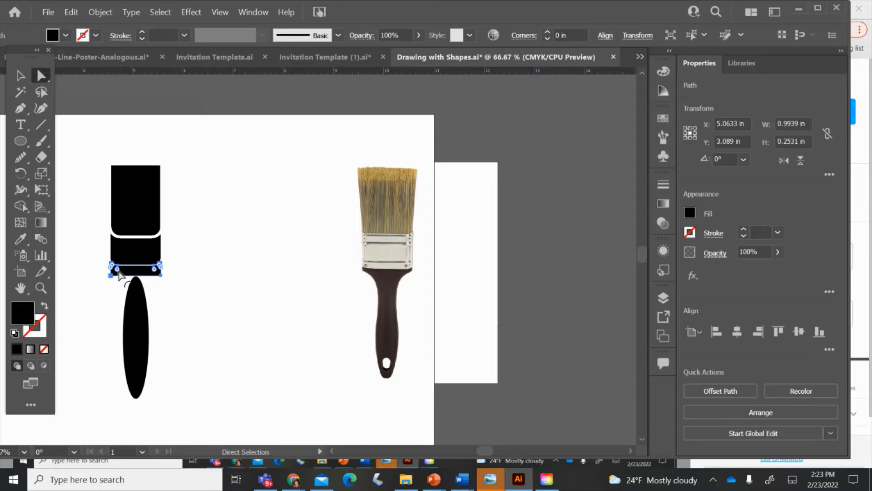
{"action": "left_click_drag", "start_coordinate": [117, 272], "coordinate": [124, 276]}
{"action": "left_click", "coordinate": [188, 280]}
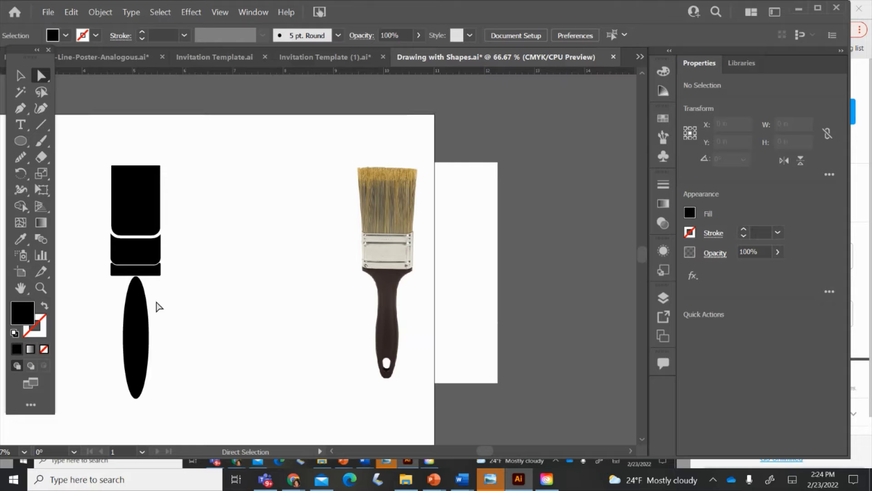
- Shift the notched bar down slightly to widen the gap below the middle block, keeping it centred on the handle
{"action": "left_click", "coordinate": [135, 315]}
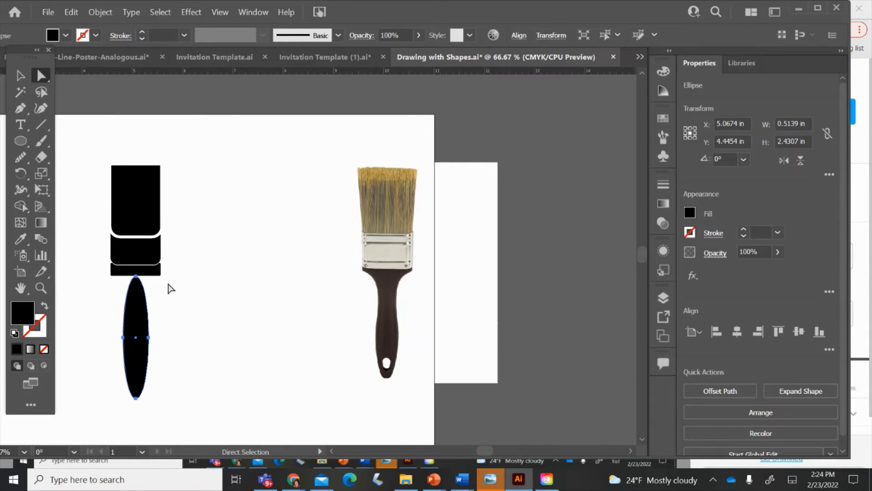
{"action": "left_click", "coordinate": [155, 275]}
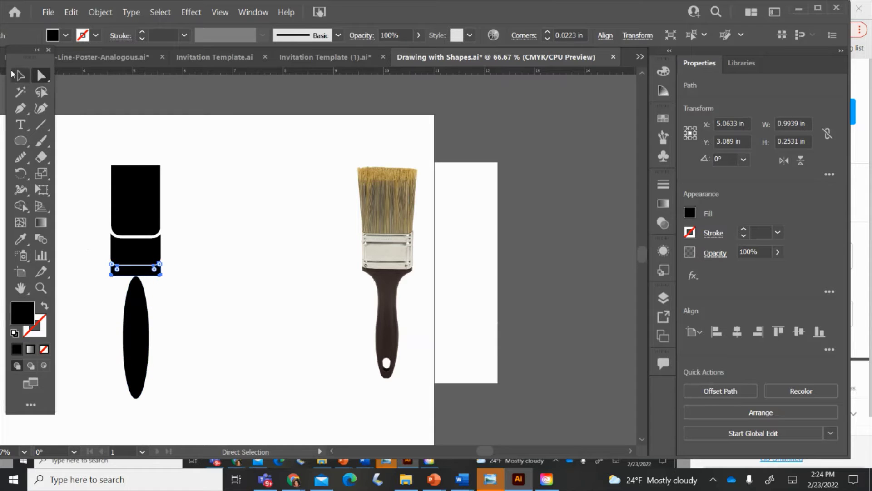
{"action": "left_click_drag", "start_coordinate": [132, 276], "coordinate": [132, 286]}
- Move the oval handle away from the brush into the empty space beside it
{"action": "left_click", "coordinate": [136, 327]}
{"action": "left_click", "coordinate": [136, 276]}
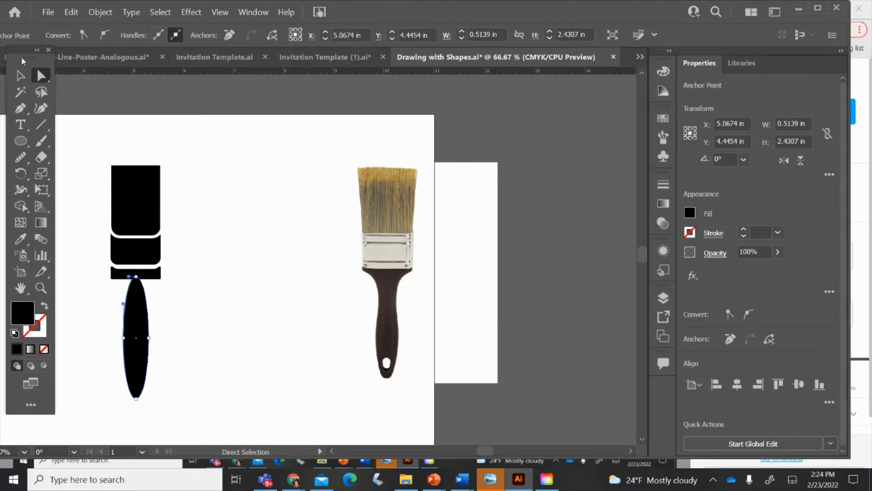
{"action": "left_click", "coordinate": [20, 91]}
{"action": "left_click", "coordinate": [20, 76]}
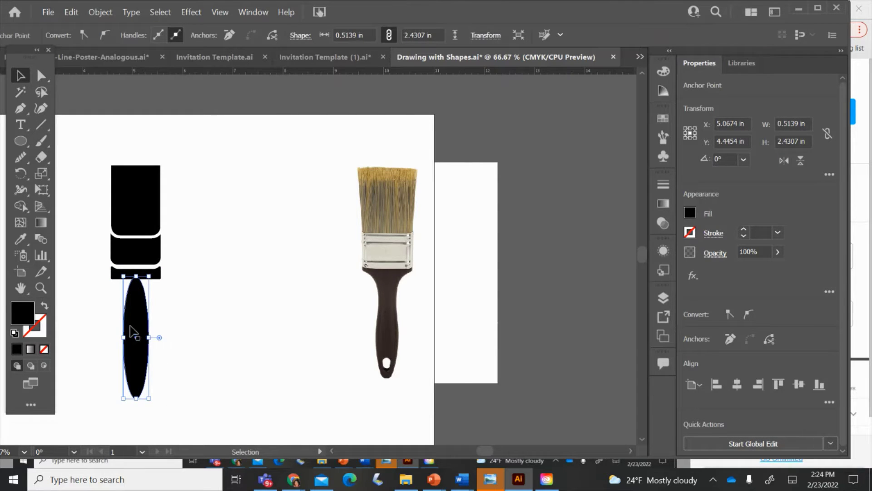
{"action": "left_click_drag", "start_coordinate": [133, 332], "coordinate": [222, 345]}
- Try to stretch the whole notched bar downward by its bounding box, and undo the change
{"action": "key", "text": "ctrl+equal"}
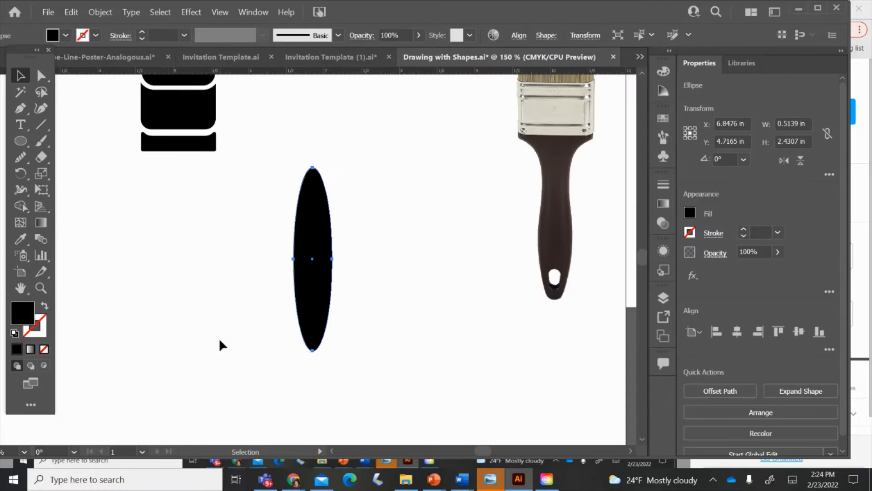
{"action": "key", "text": "ctrl+equal"}
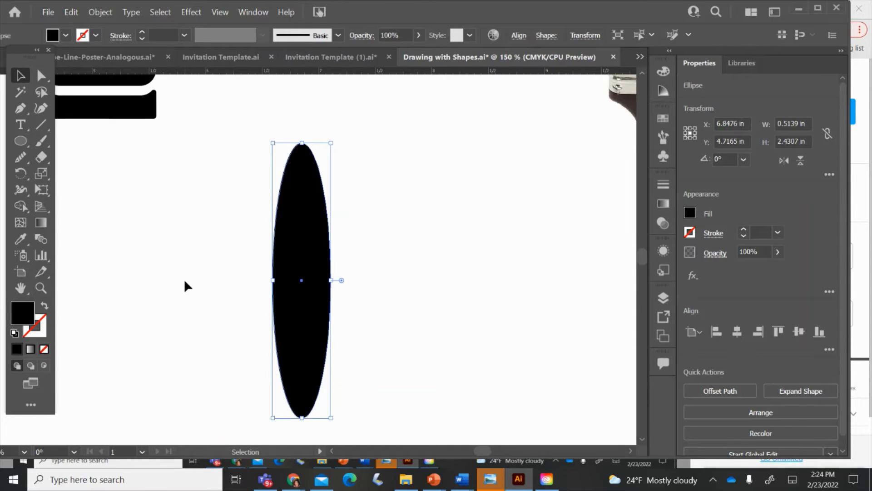
{"action": "scroll", "coordinate": [184, 278], "scroll_direction": "left", "scroll_amount": 6}
{"action": "left_click", "coordinate": [403, 108]}
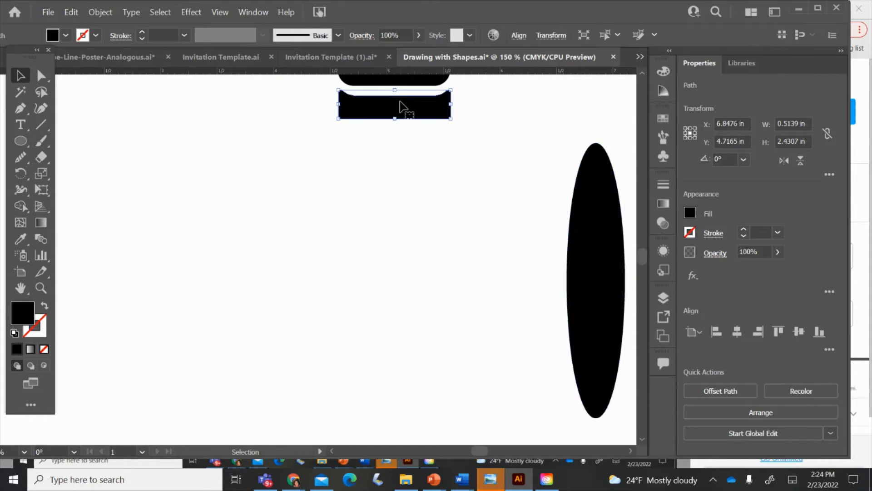
{"action": "left_click_drag", "start_coordinate": [396, 118], "coordinate": [399, 171]}
{"action": "key", "text": "ctrl+z"}
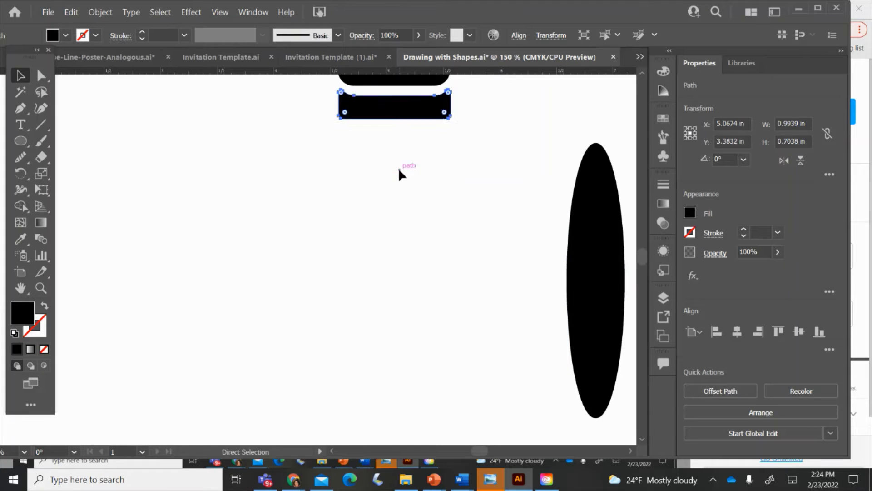
- Select only the lower anchor points of the notched bar, extend it downward to about 0.83 in high, and deselect it
{"action": "left_click", "coordinate": [41, 77]}
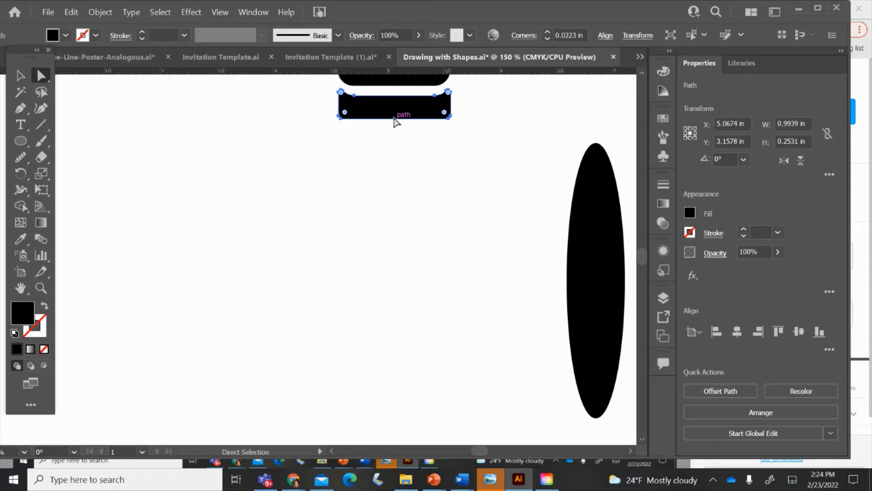
{"action": "left_click", "coordinate": [339, 124]}
{"action": "left_click", "coordinate": [452, 120]}
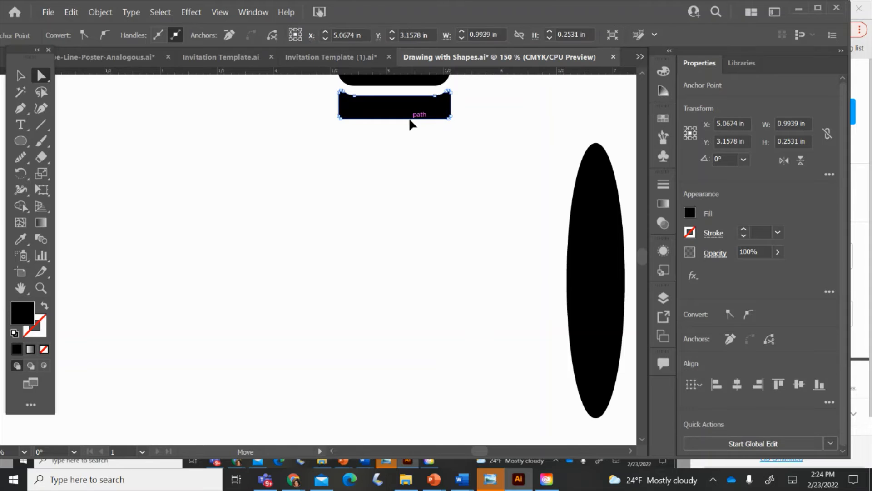
{"action": "left_click_drag", "start_coordinate": [411, 120], "coordinate": [409, 184]}
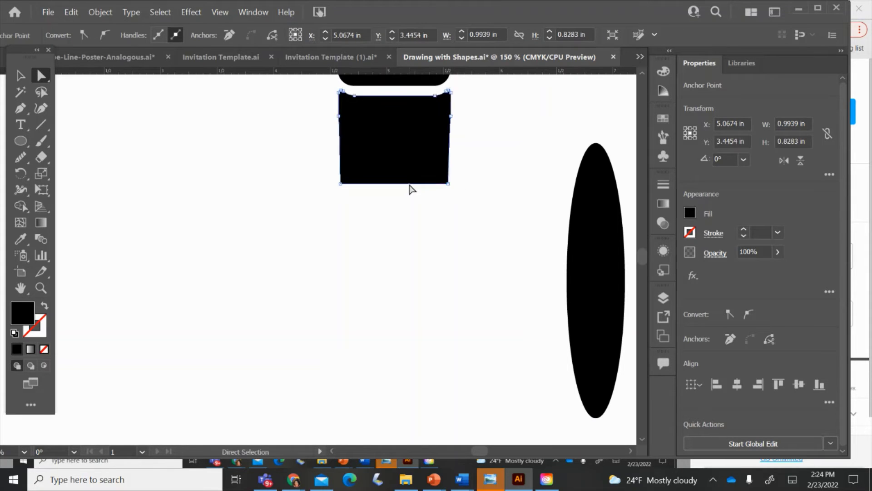
{"action": "left_click", "coordinate": [380, 267]}
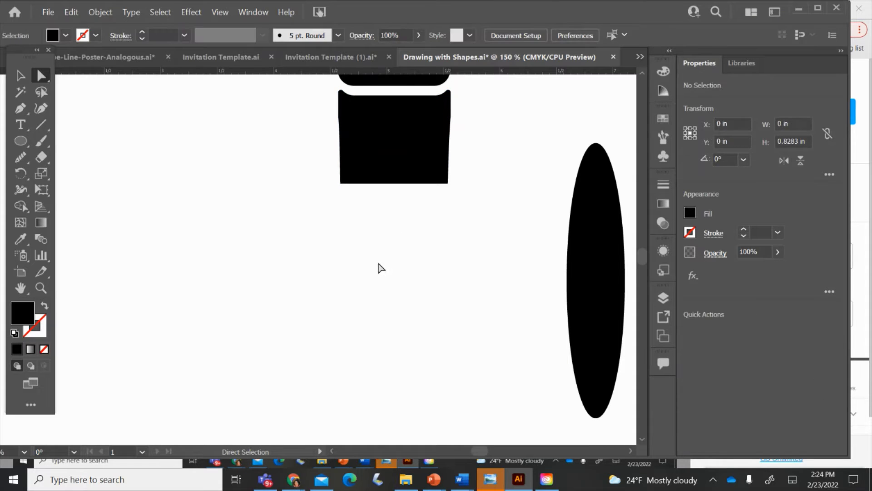
- Move the whole oval handle back under the brush, centred and with its upper end overlapping the extended block
{"action": "key", "text": "ctrl"}
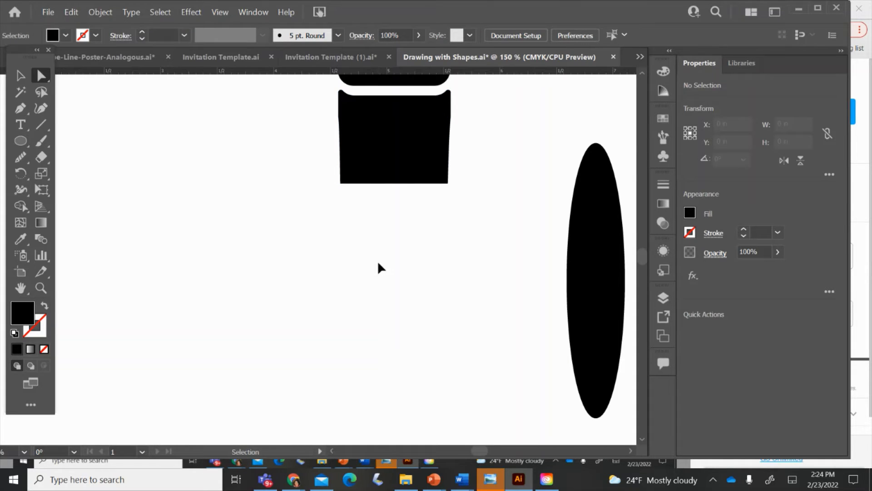
{"action": "key", "text": "ctrl+equal"}
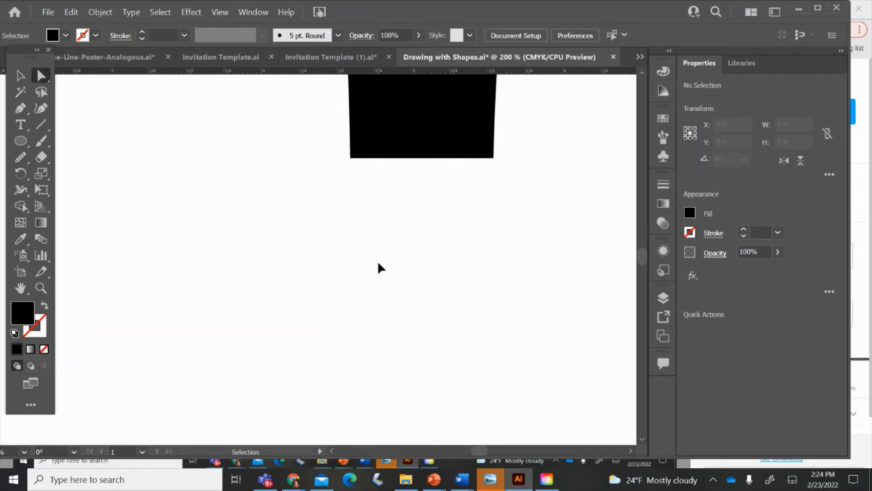
{"action": "key", "text": "ctrl+0"}
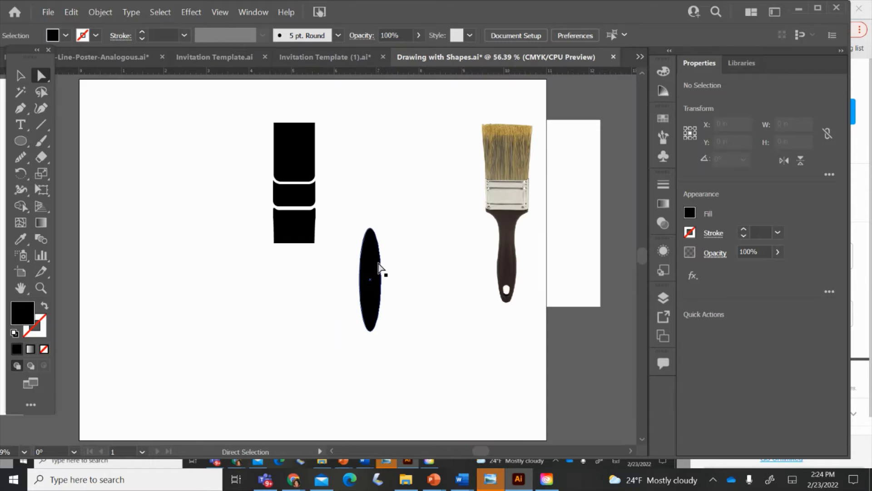
{"action": "left_click_drag", "start_coordinate": [380, 263], "coordinate": [329, 275]}
{"action": "key", "text": "ctrl+z"}
{"action": "left_click", "coordinate": [20, 76]}
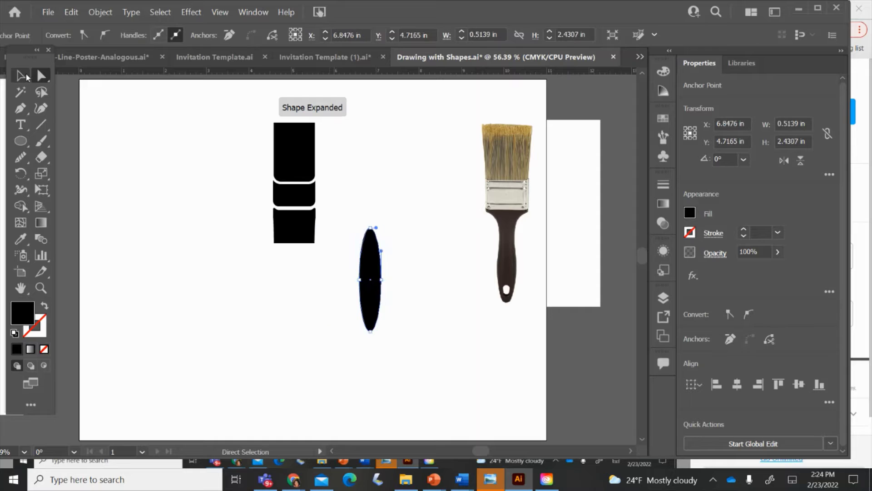
{"action": "mouse_move", "coordinate": [364, 256]}
{"action": "left_mouse_down"}
{"action": "mouse_move", "coordinate": [288, 249]}
{"action": "mouse_move", "coordinate": [324, 250]}
{"action": "mouse_move", "coordinate": [276, 232]}
{"action": "left_mouse_up"}
- Select the oval handle and the extended block, and merge them into one shape with the Shape Builder tool
{"action": "left_click", "coordinate": [343, 255]}
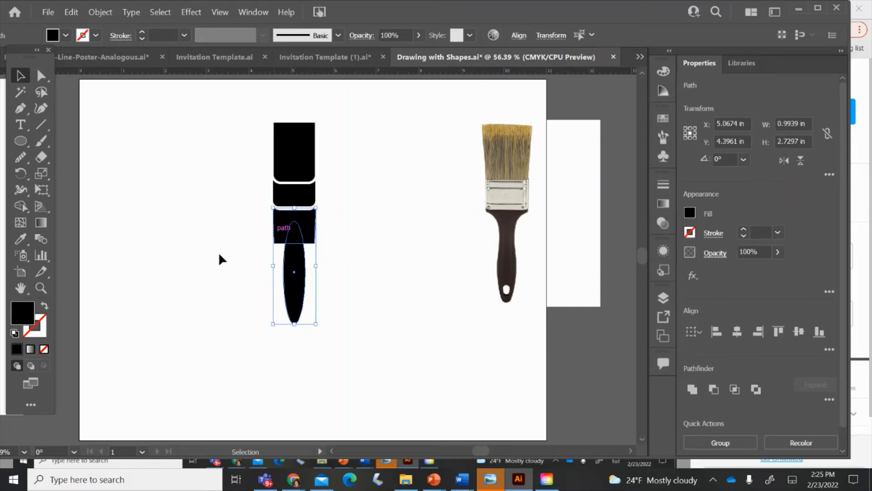
{"action": "left_click", "coordinate": [22, 206]}
{"action": "left_click_drag", "start_coordinate": [296, 264], "coordinate": [291, 221]}
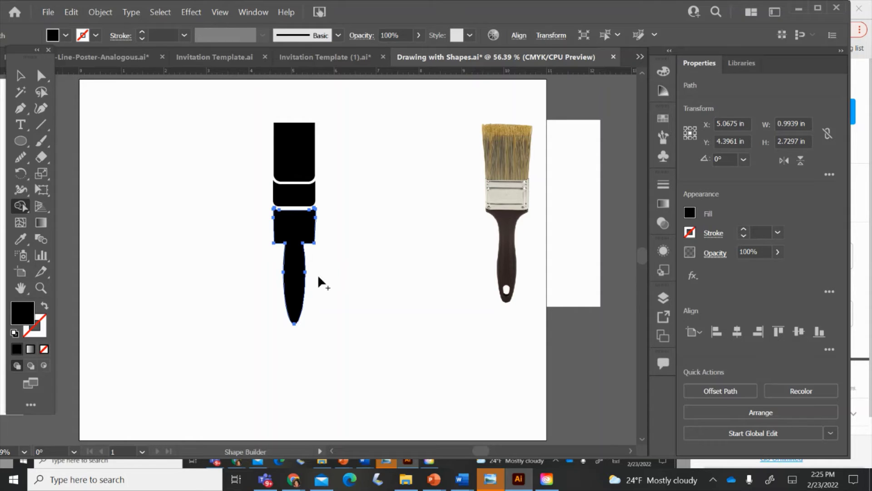
- Erase the block's lower corners on both sides with an enlarged round Eraser, forming concave curves that taper into the handle
{"action": "left_click", "coordinate": [41, 157]}
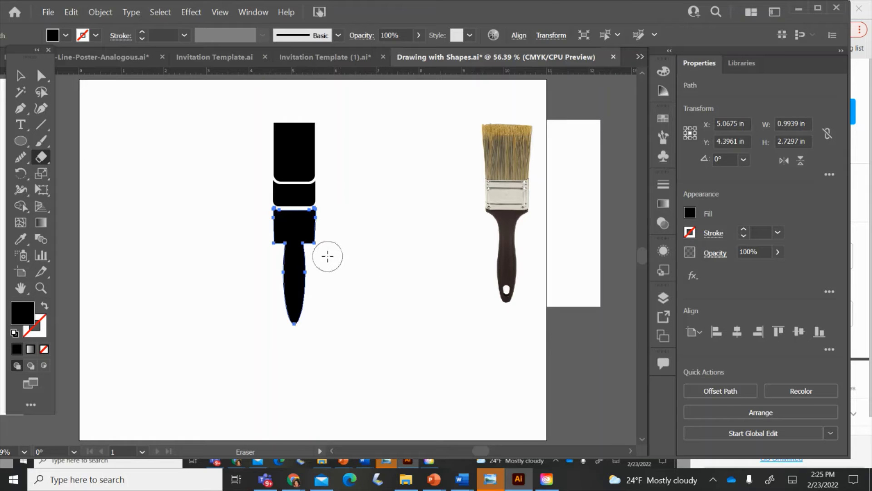
{"action": "key", "text": "bracketright"}
{"action": "key", "text": "bracketright"}
{"action": "key", "text": "bracketright"}
{"action": "left_click", "coordinate": [326, 241]}
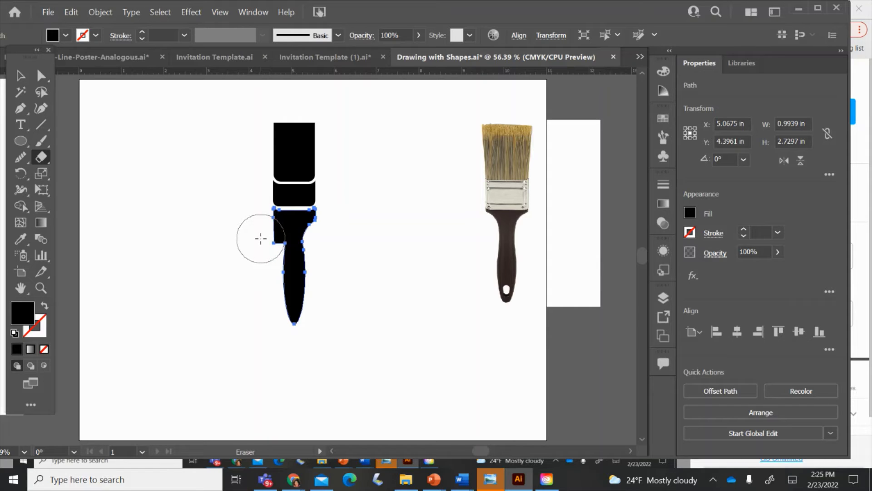
{"action": "left_click", "coordinate": [261, 238]}
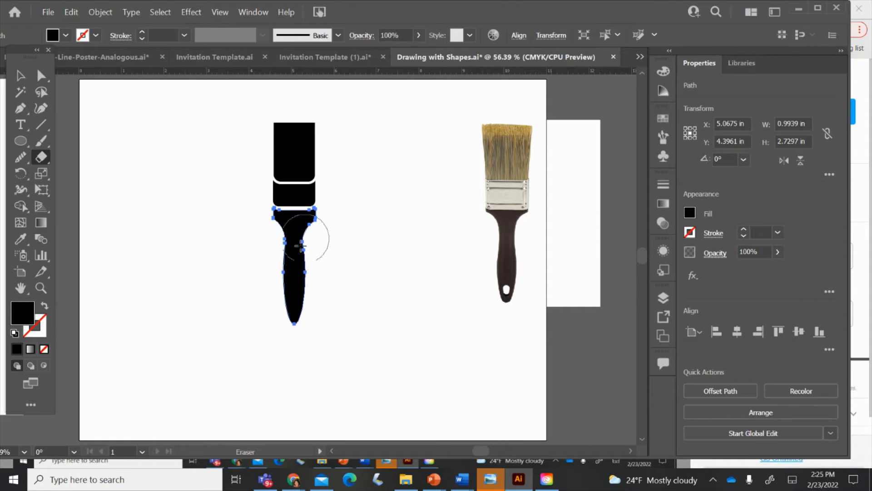
{"action": "left_click", "coordinate": [263, 241]}
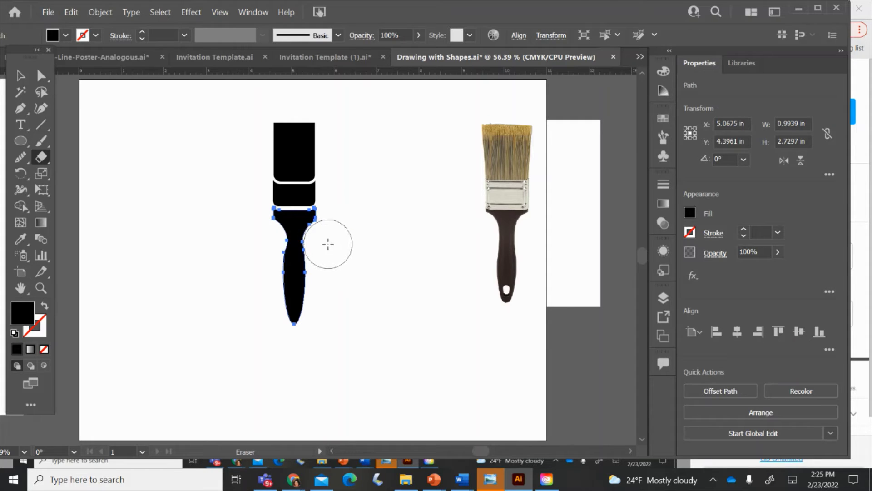
- Erase a little more from the handle's right concave curve below the block, and deselect the handle
{"action": "left_click", "coordinate": [326, 244]}
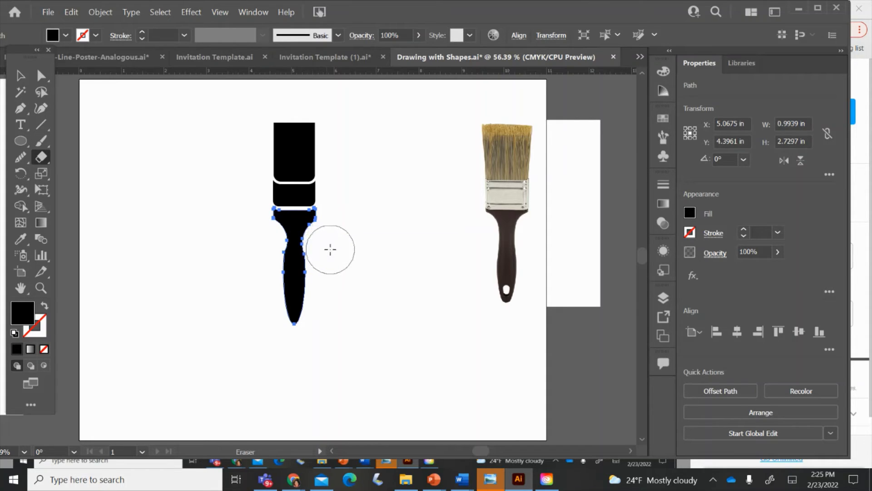
{"action": "key", "text": "ctrl+plus"}
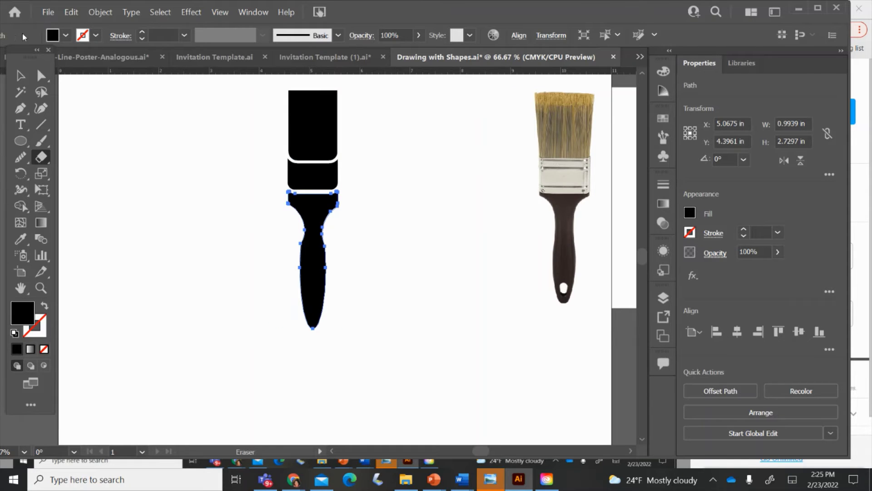
{"action": "left_click", "coordinate": [20, 75]}
{"action": "left_click", "coordinate": [137, 191]}
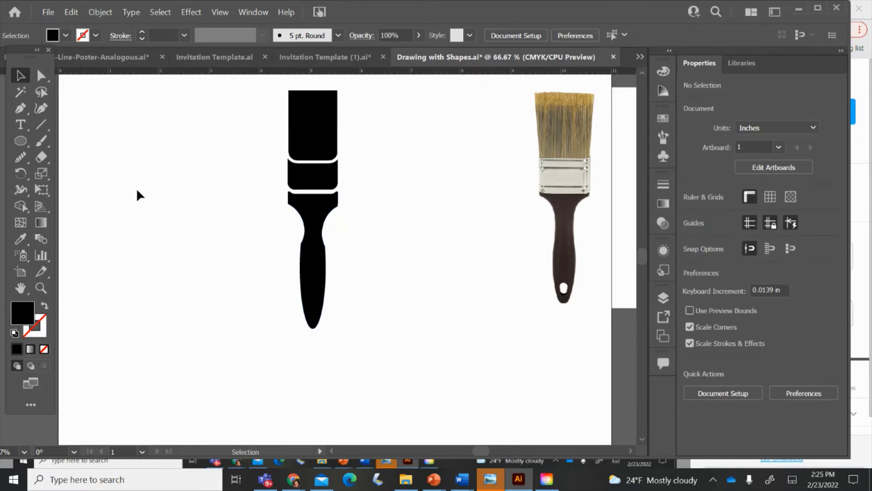
- Smooth the angular transitions on both sides of the handle, below its narrow neck, with the Smooth tool
{"action": "left_click", "coordinate": [325, 254]}
{"action": "left_click", "coordinate": [20, 157]}
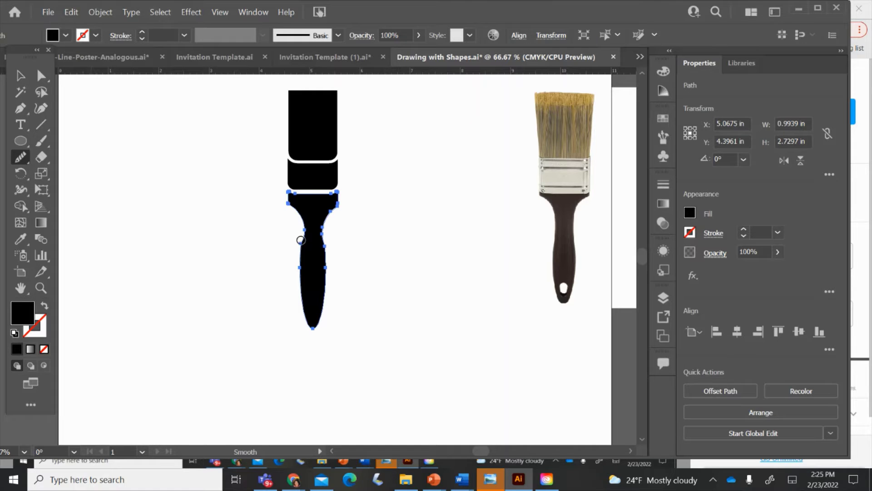
{"action": "left_click_drag", "start_coordinate": [300, 239], "coordinate": [301, 268]}
{"action": "left_click_drag", "start_coordinate": [319, 235], "coordinate": [321, 288]}
{"action": "mouse_move", "coordinate": [322, 229]}
{"action": "left_mouse_down"}
{"action": "mouse_move", "coordinate": [329, 280]}
{"action": "mouse_move", "coordinate": [318, 221]}
{"action": "left_mouse_up"}
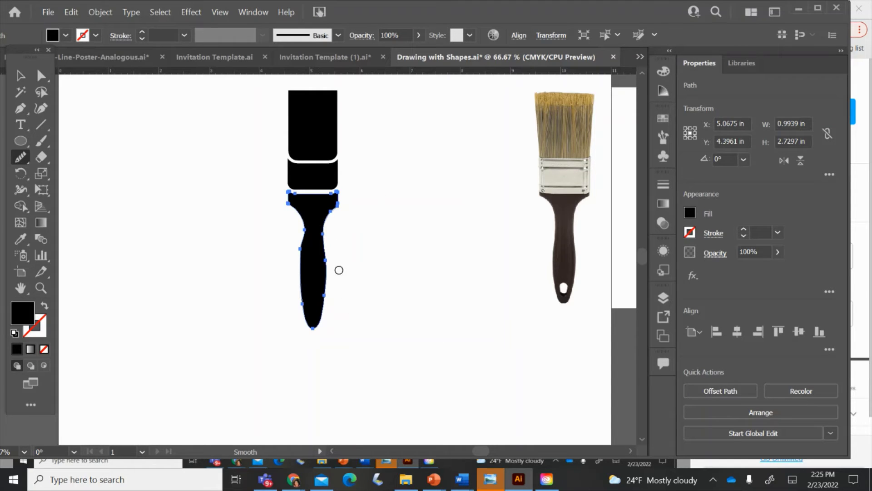
{"action": "left_click_drag", "start_coordinate": [325, 257], "coordinate": [317, 233]}
- Nudge the anchor point on the handle's right edge slightly upward with Direct Selection to even out the bulge
{"action": "left_click", "coordinate": [41, 75]}
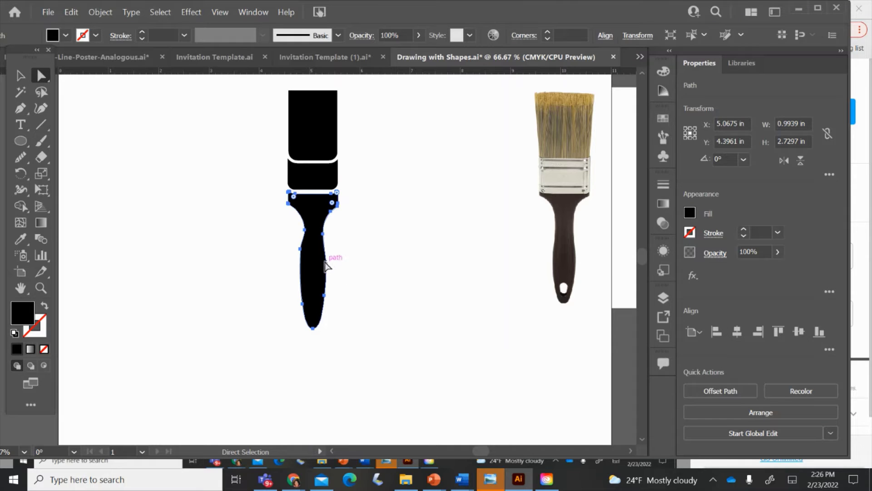
{"action": "left_click_drag", "start_coordinate": [325, 268], "coordinate": [327, 262]}
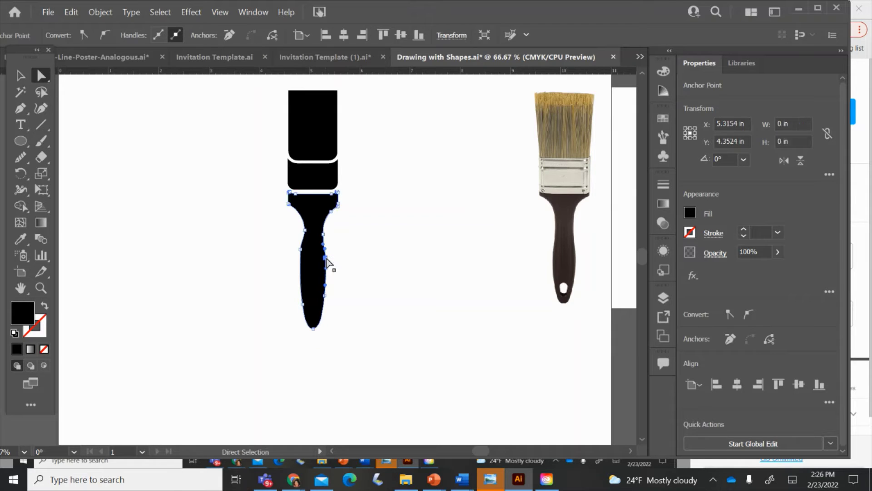
{"action": "left_click", "coordinate": [362, 267]}
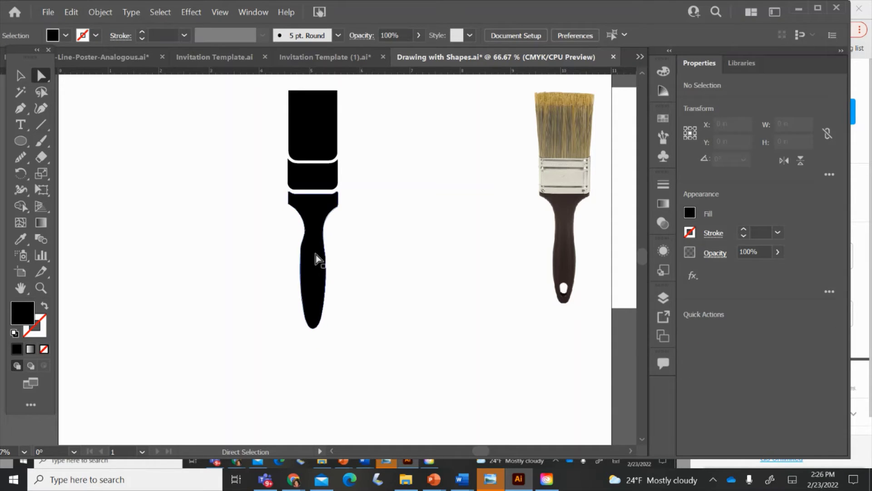
{"action": "left_click", "coordinate": [308, 230]}
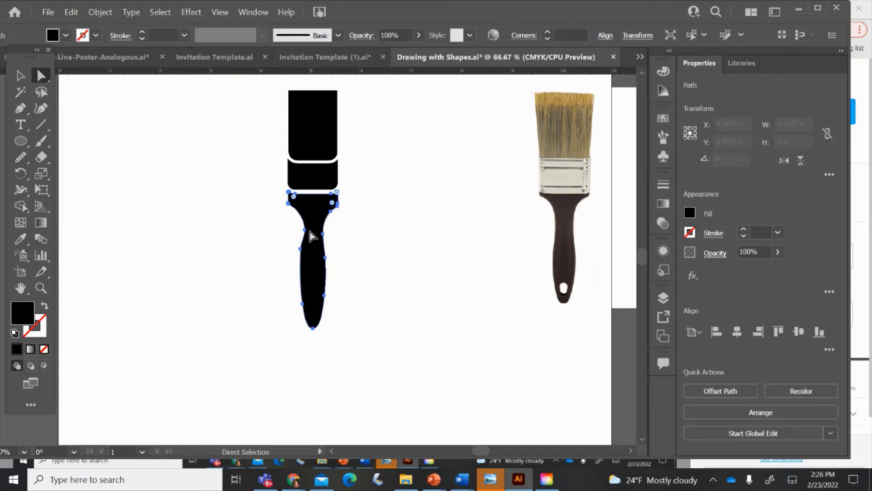
{"action": "left_click", "coordinate": [309, 232]}
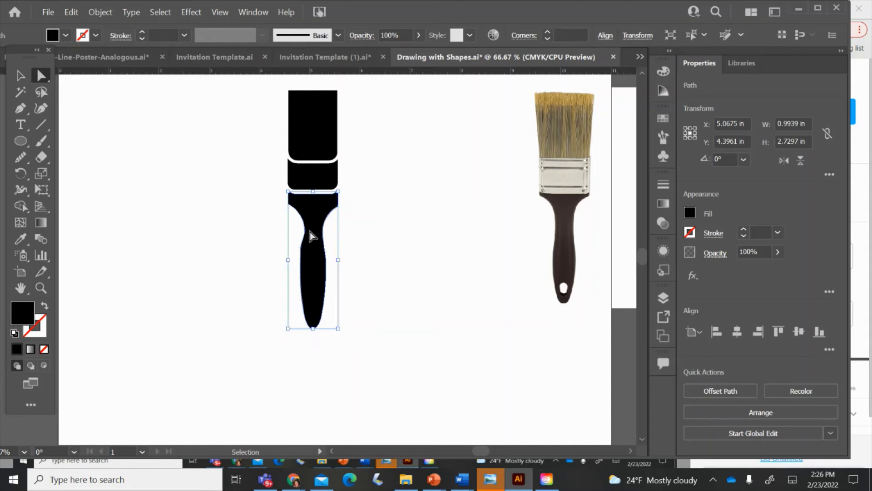
- Undo the anchor, smoothing and erasing edits back to the merged handle with a square-cornered block, and deselect it
{"action": "key", "text": "ctrl+z"}
{"action": "key", "text": "ctrl+z"}
{"action": "key", "text": "ctrl+z"}
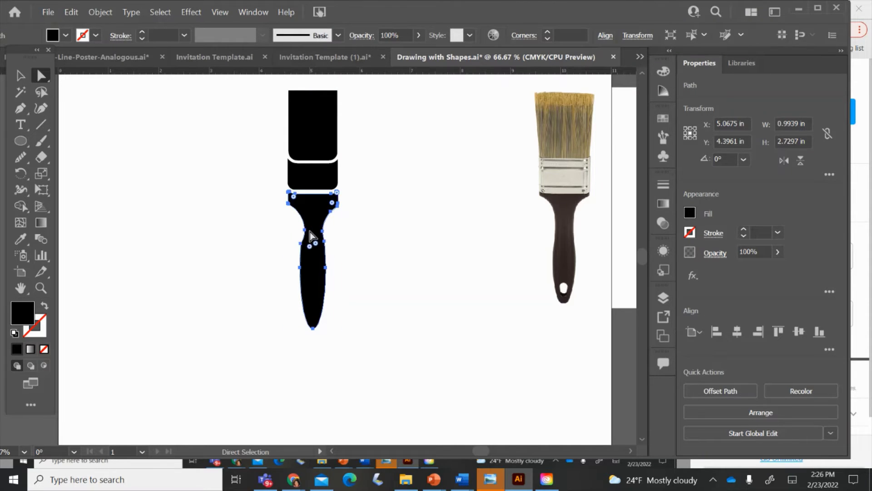
{"action": "key", "text": "ctrl+z"}
{"action": "key", "text": "ctrl+z"}
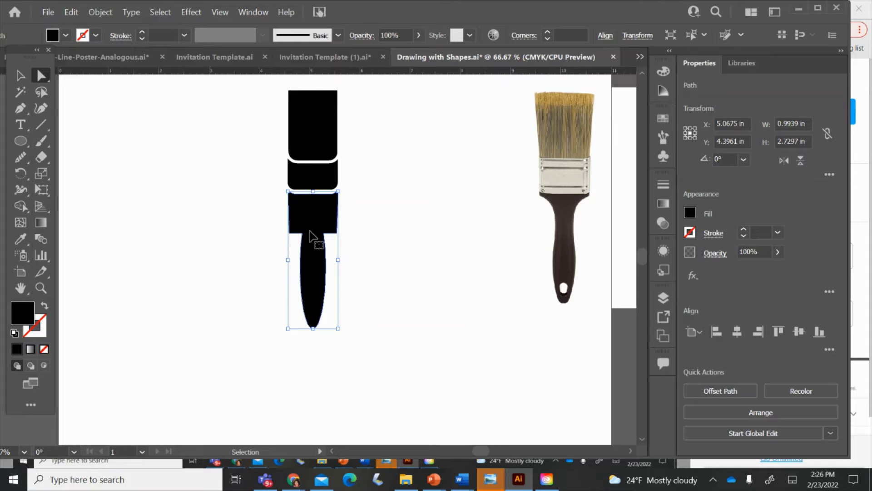
{"action": "left_click", "coordinate": [377, 242]}
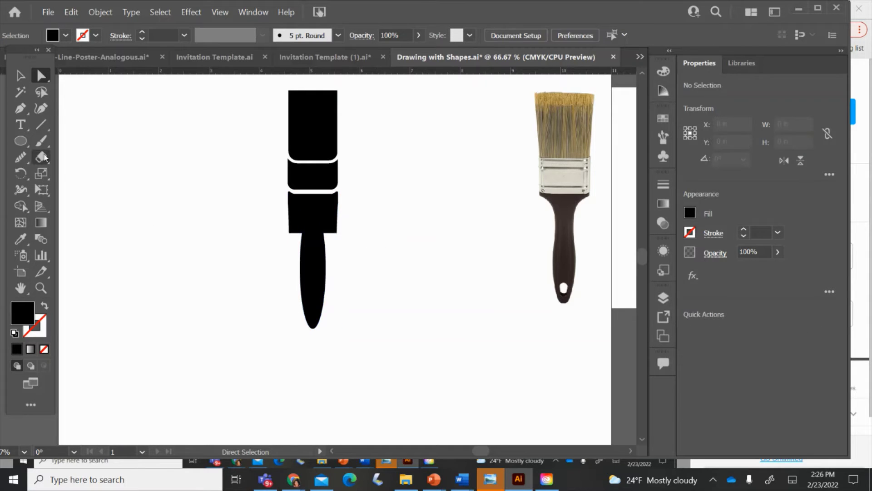
- Draw a circle about 1.4 in across beside the handle's block, and fill it green
{"action": "left_click", "coordinate": [25, 146]}
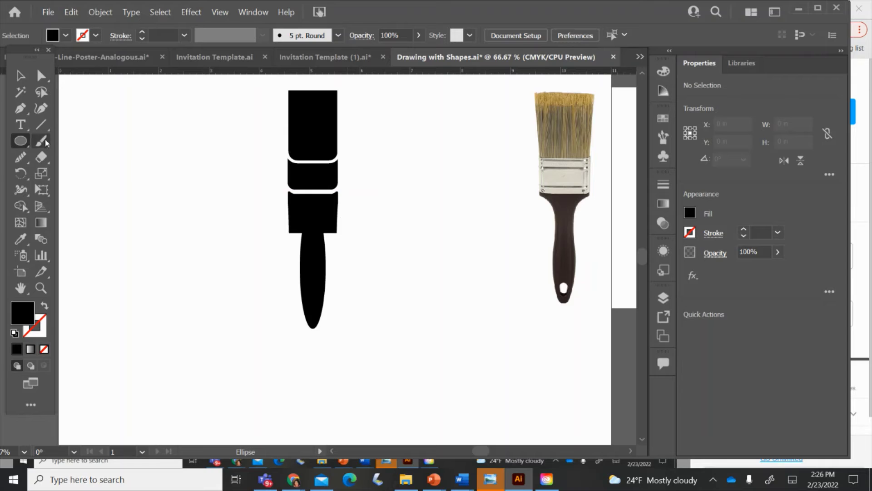
{"action": "left_click_drag", "start_coordinate": [339, 212], "coordinate": [409, 281]}
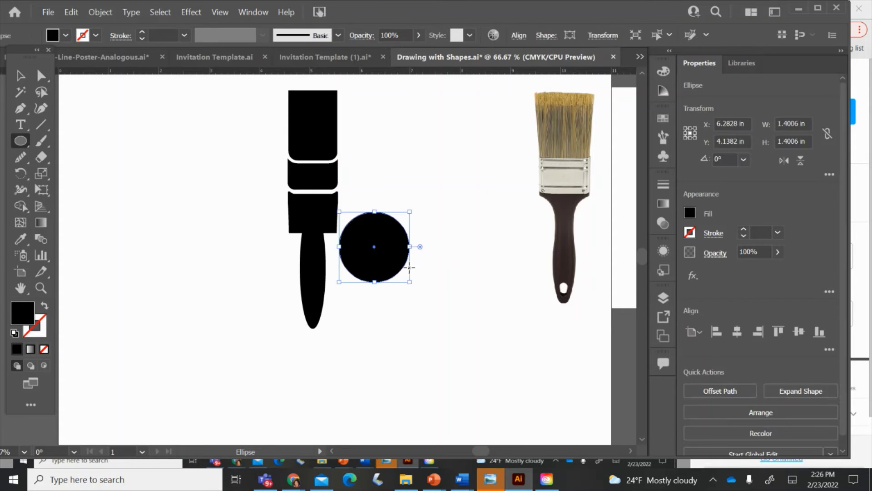
{"action": "left_click", "coordinate": [66, 35]}
{"action": "left_click", "coordinate": [64, 61]}
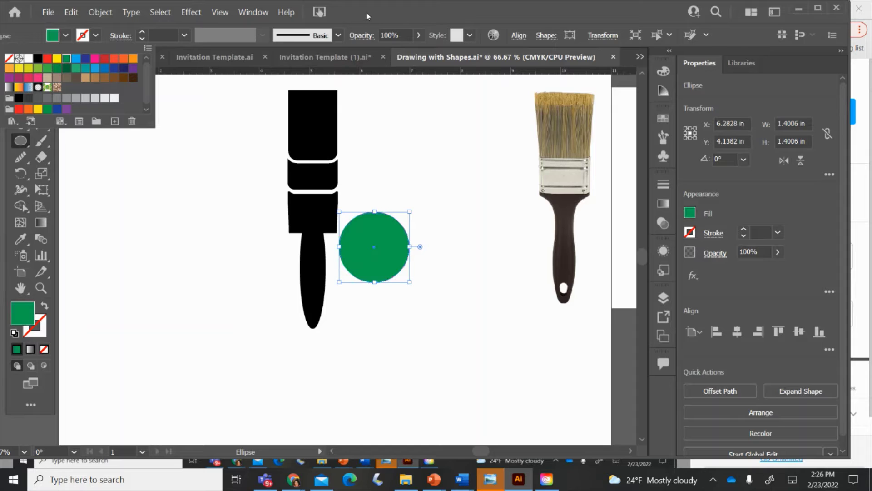
{"action": "left_click", "coordinate": [404, 177]}
- Move the green circle over the block's lower right corner, and place a copy level with it over the lower left corner
{"action": "key", "text": "v"}
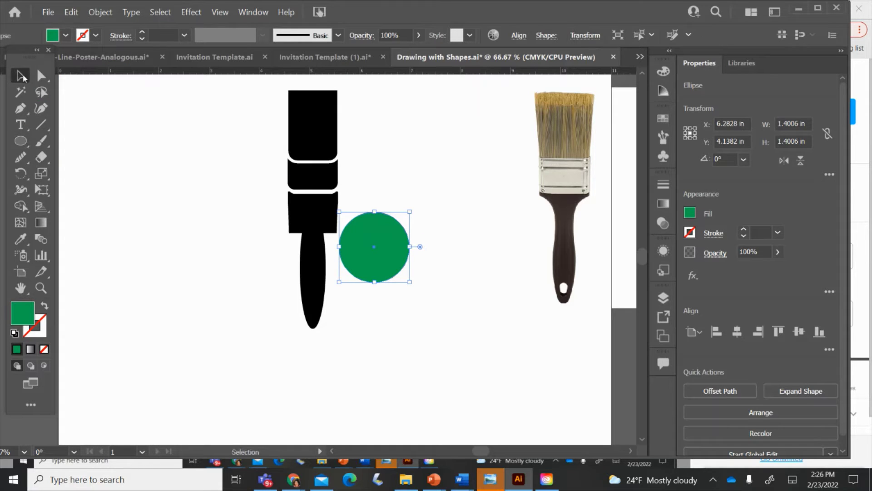
{"action": "left_click_drag", "start_coordinate": [389, 237], "coordinate": [373, 220]}
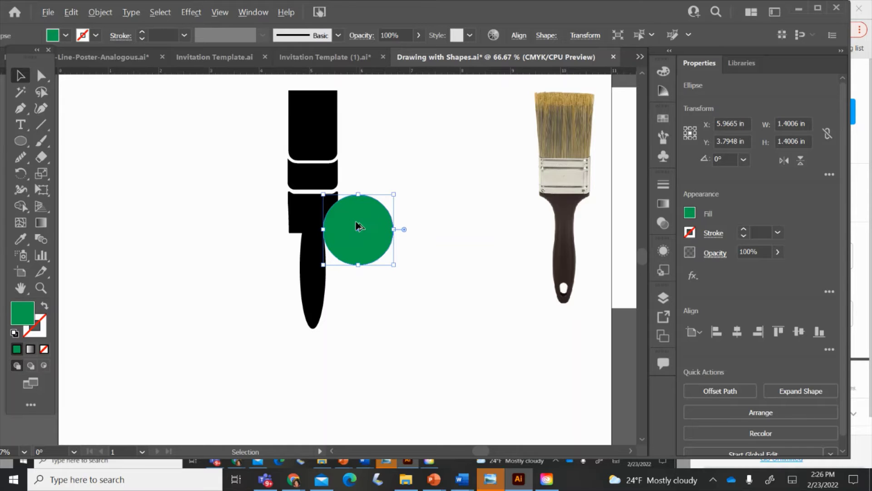
{"action": "left_click_drag", "start_coordinate": [358, 226], "coordinate": [267, 228]}
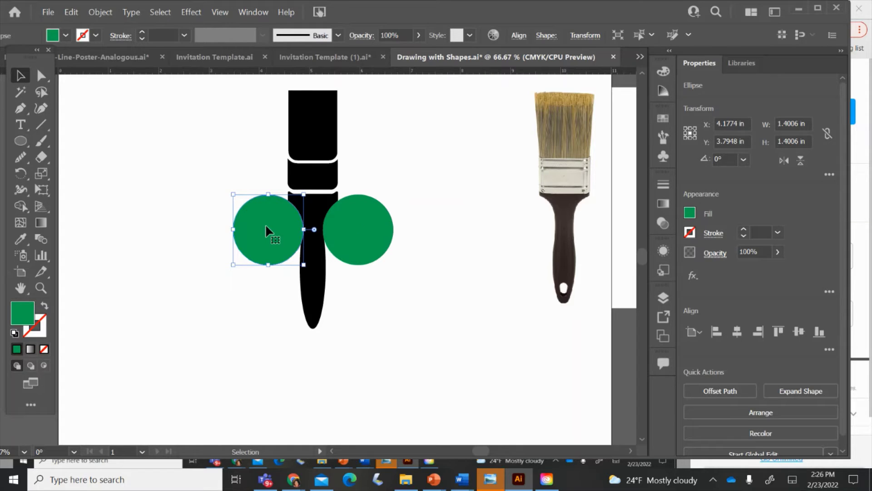
{"action": "left_click", "coordinate": [414, 298]}
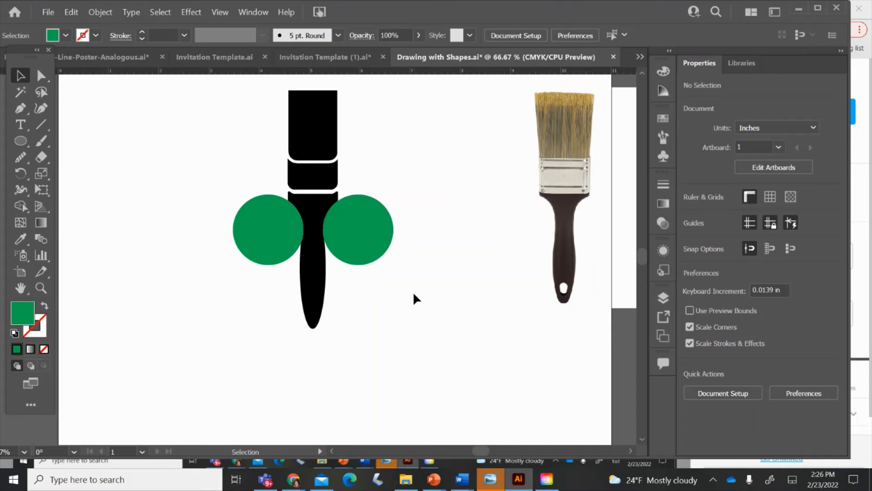
- Cut both green circles out of the handle with the Shape Builder tool, leaving concave shoulders, and deselect it
{"action": "mouse_move", "coordinate": [429, 237]}
{"action": "left_mouse_down"}
{"action": "mouse_move", "coordinate": [286, 263]}
{"action": "mouse_move", "coordinate": [206, 247]}
{"action": "left_mouse_up"}
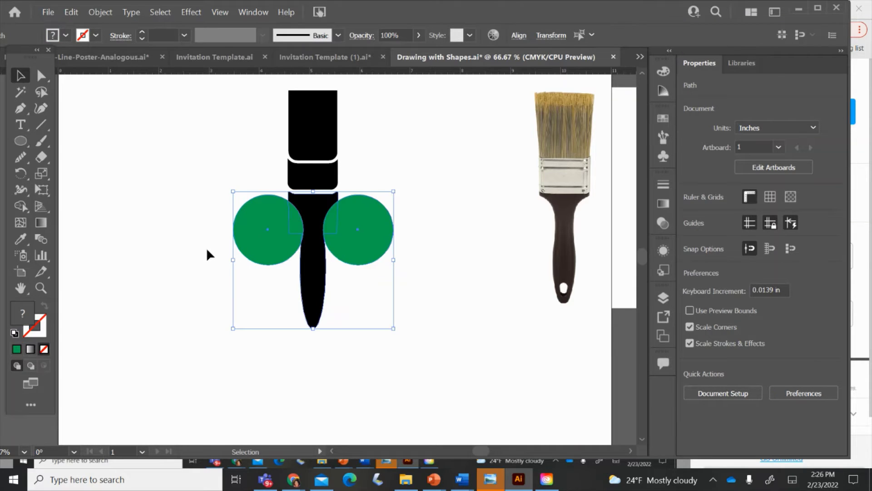
{"action": "left_click", "coordinate": [31, 204]}
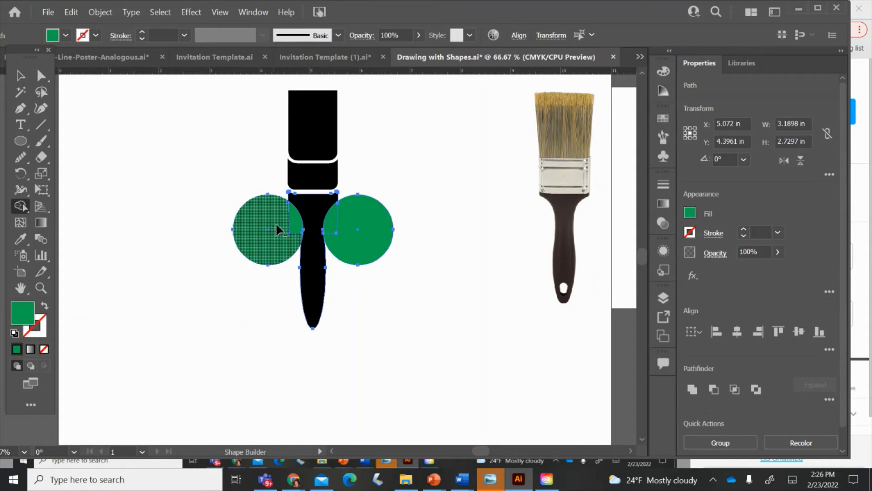
{"action": "left_click", "coordinate": [299, 227], "text": "alt"}
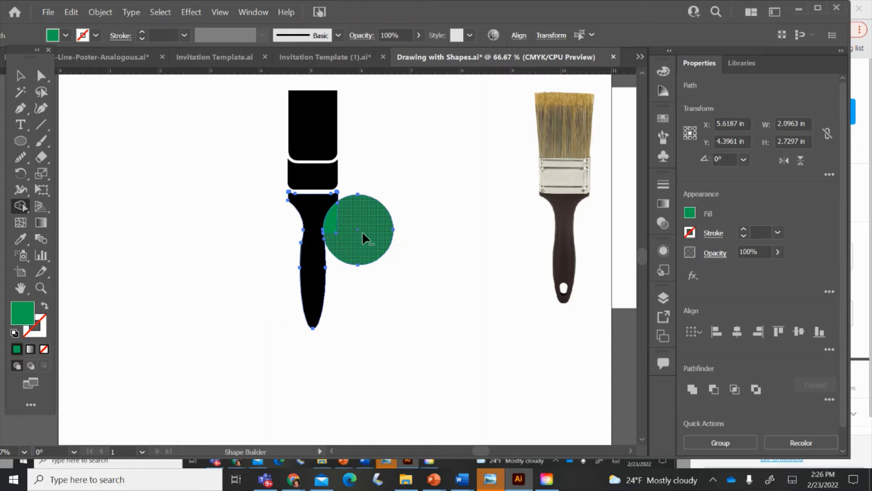
{"action": "left_click", "coordinate": [331, 216], "text": "alt"}
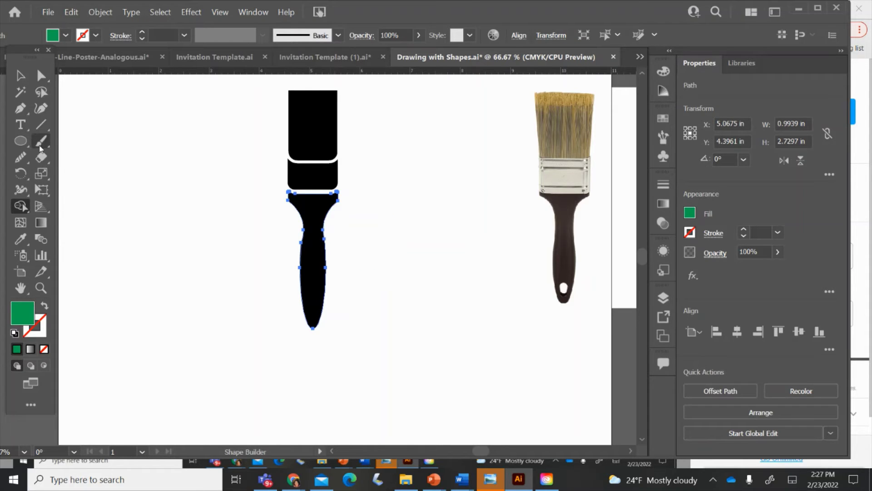
{"action": "left_click", "coordinate": [20, 75]}
{"action": "left_click", "coordinate": [161, 150]}
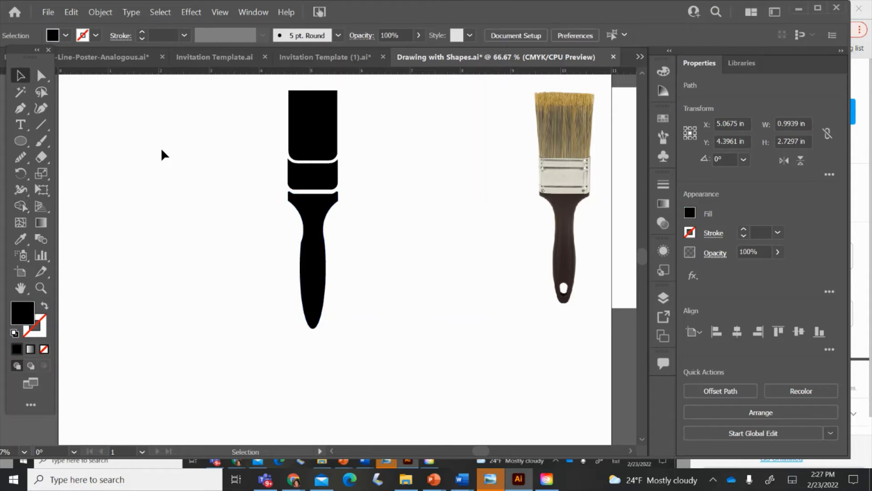
- Smooth the handle's left edge just below the neck with the Smooth tool, and deselect the handle
{"action": "left_click", "coordinate": [309, 250]}
{"action": "left_click", "coordinate": [20, 157]}
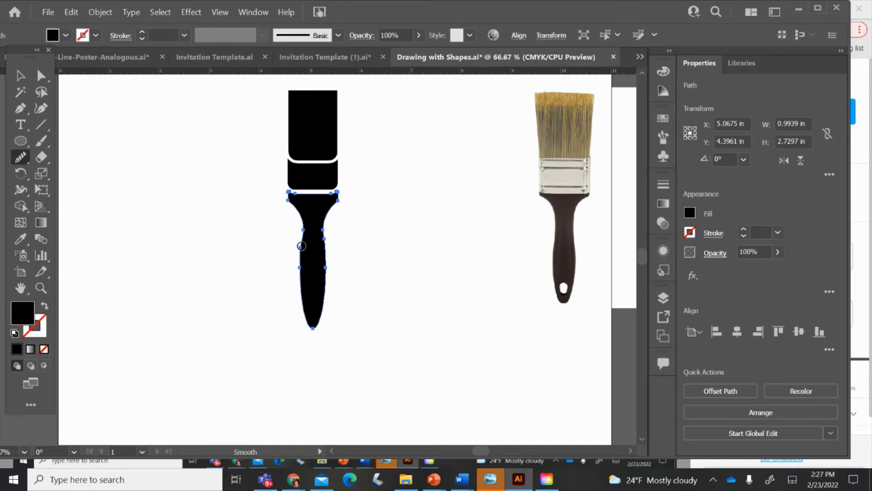
{"action": "left_click", "coordinate": [21, 77]}
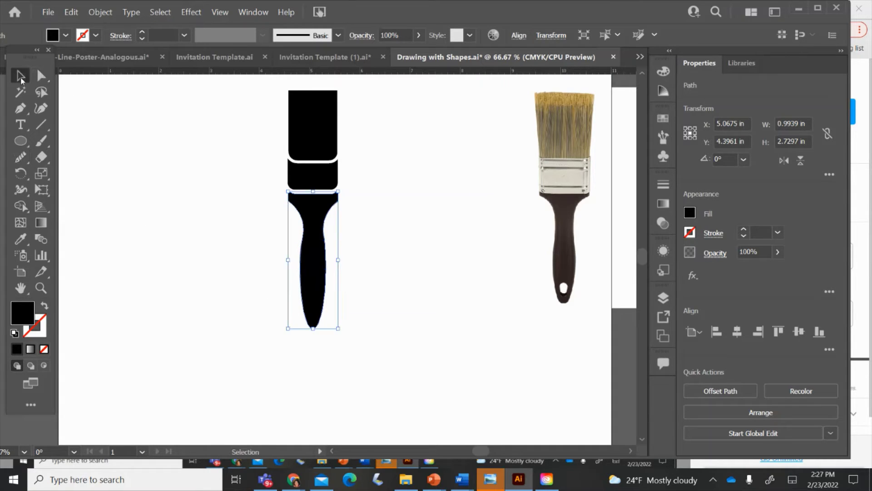
{"action": "left_click", "coordinate": [225, 181]}
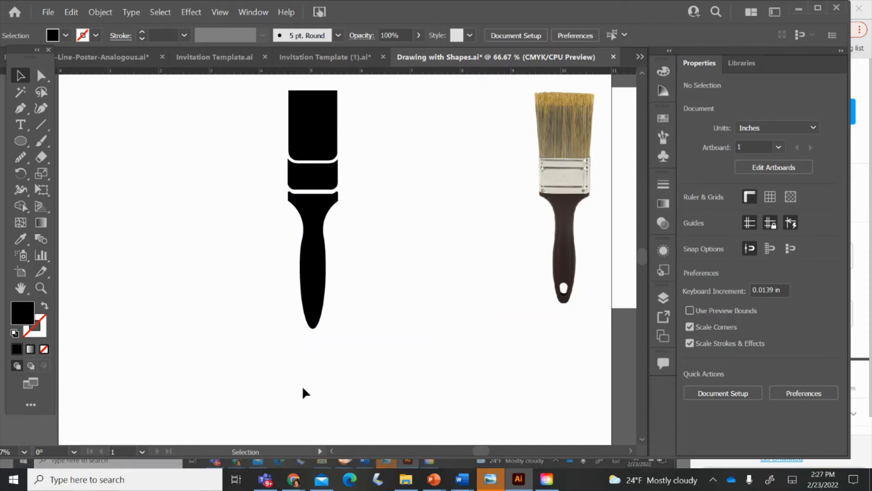
- Shorten the handle slightly by moving only its bottom anchor point upward, and deselect it
{"action": "left_click", "coordinate": [39, 78]}
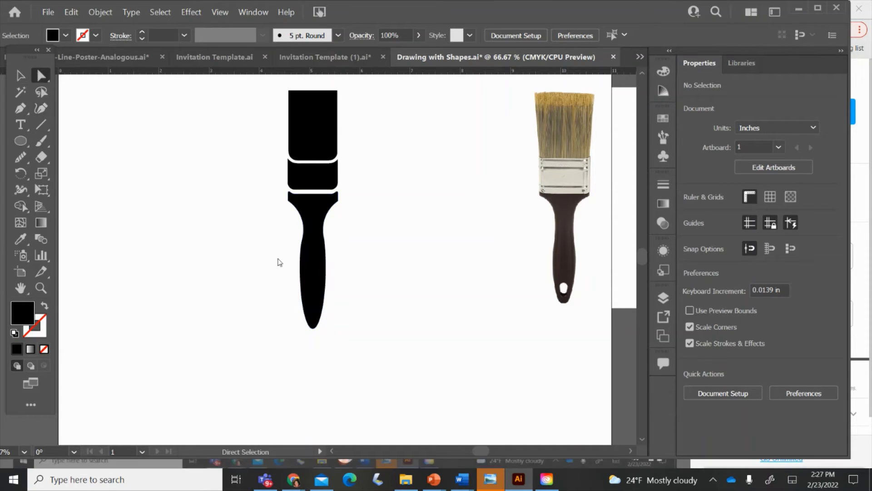
{"action": "left_click", "coordinate": [307, 285]}
{"action": "left_click_drag", "start_coordinate": [316, 328], "coordinate": [311, 328]}
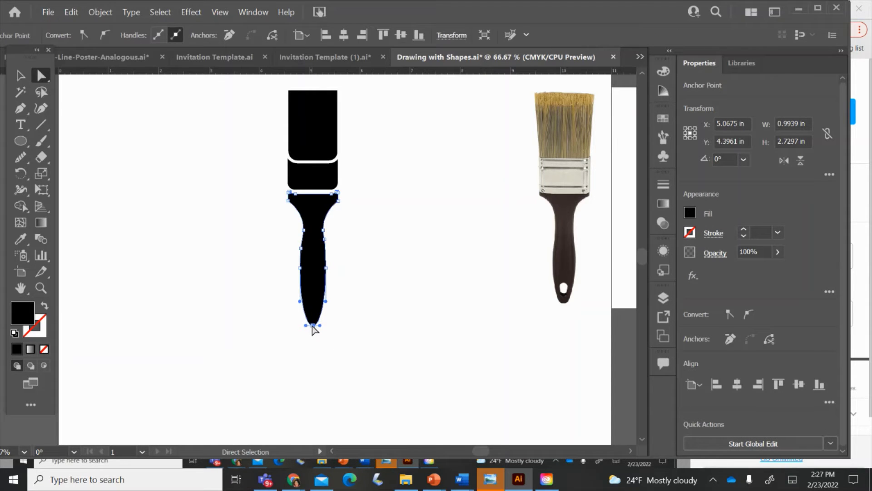
{"action": "left_click", "coordinate": [294, 345]}
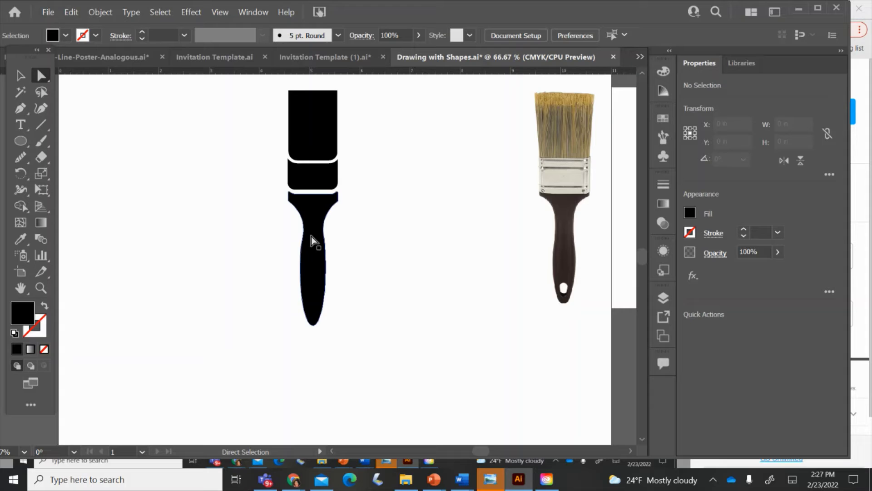
- Lengthen the bottom anchor point's direction handles horizontally to give the brush handle a blunter, rounder end, and deselect it
{"action": "left_click", "coordinate": [312, 288]}
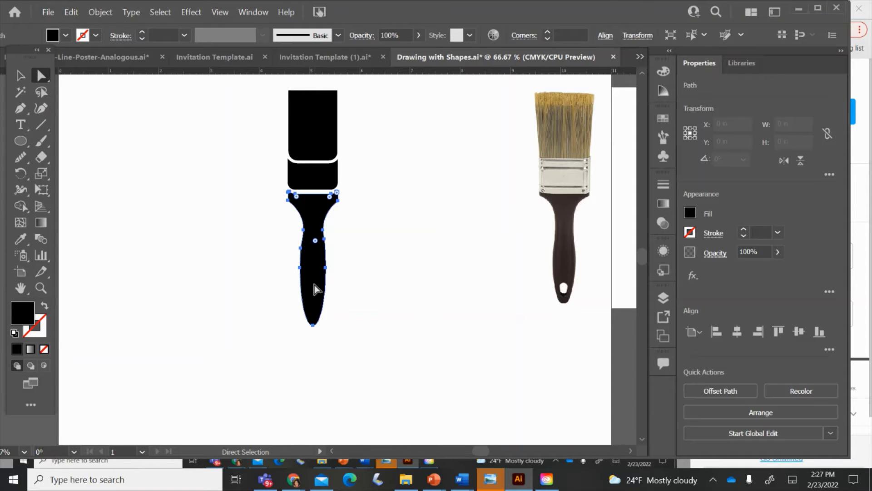
{"action": "left_click", "coordinate": [313, 326]}
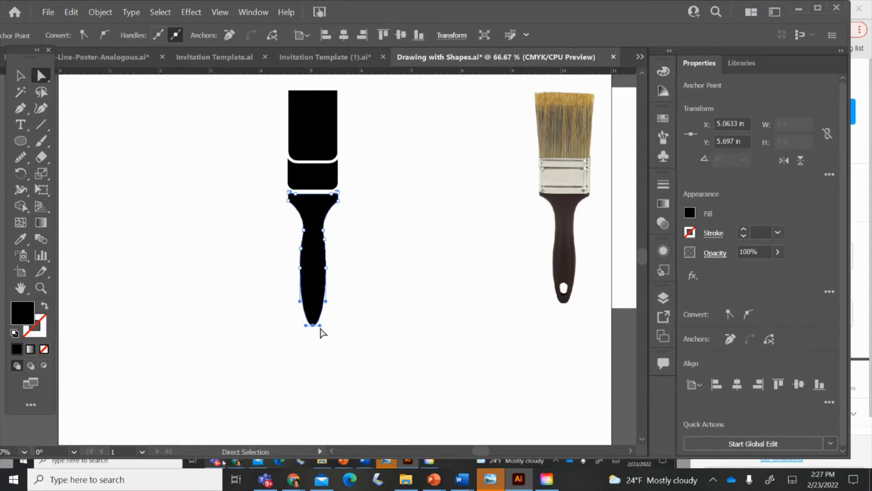
{"action": "left_click_drag", "start_coordinate": [320, 326], "coordinate": [304, 326]}
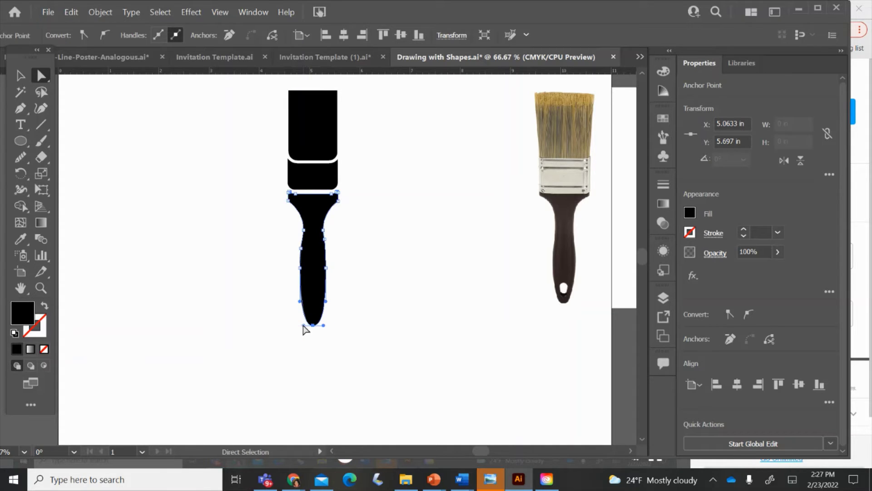
{"action": "left_click", "coordinate": [305, 352]}
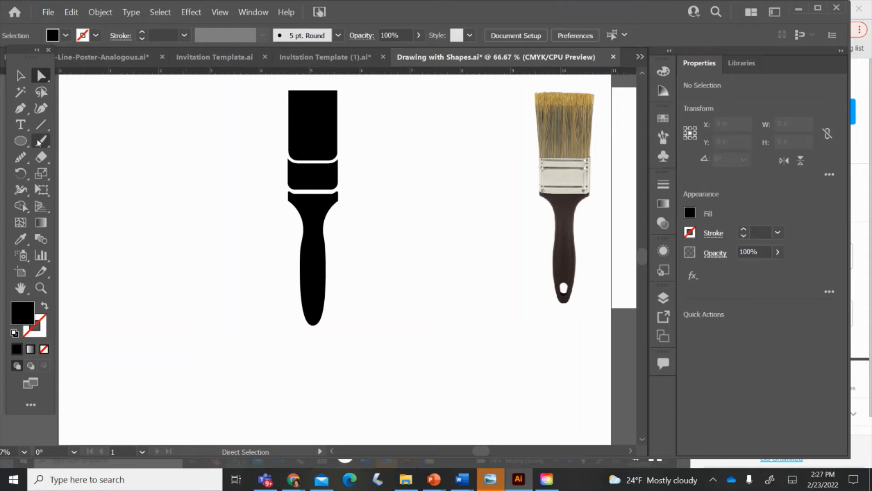
- Draw a vertical ellipse about 0.14 by 0.22 in near the handle's lower end as a hanging hole, fill it white, and deselect it
{"action": "left_click", "coordinate": [23, 141]}
{"action": "left_click", "coordinate": [75, 173]}
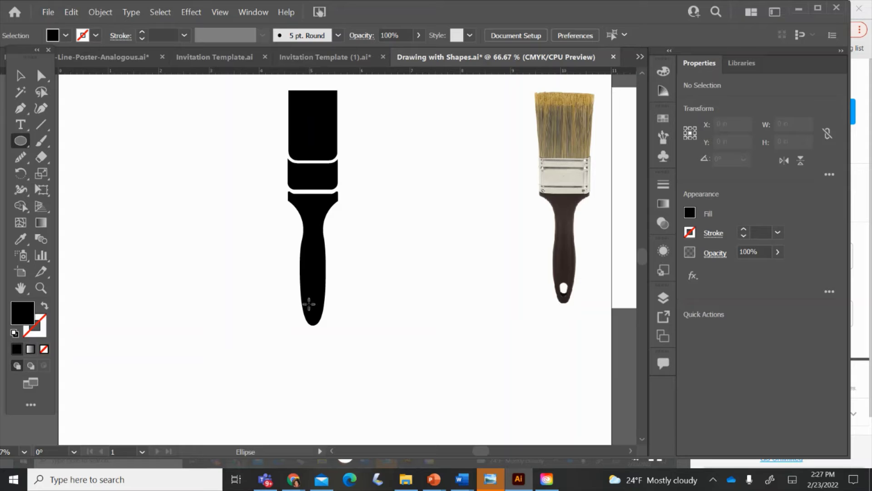
{"action": "left_click_drag", "start_coordinate": [310, 305], "coordinate": [316, 314]}
{"action": "left_click", "coordinate": [59, 36]}
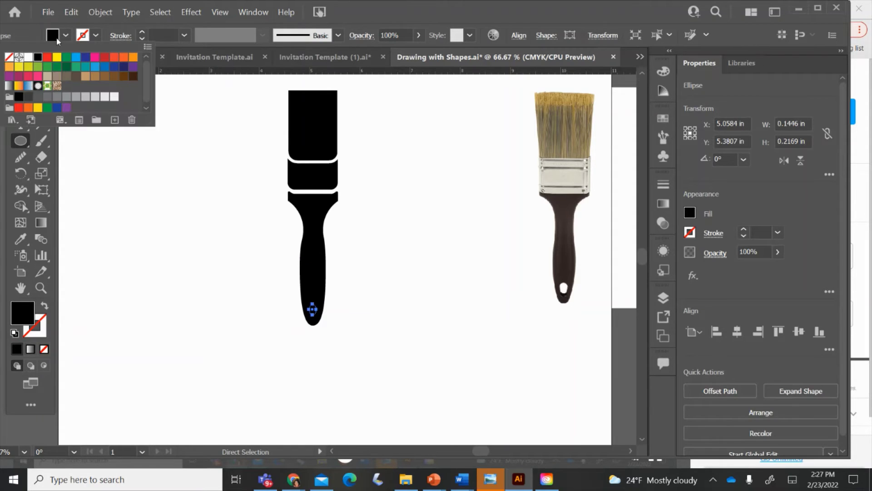
{"action": "left_click", "coordinate": [29, 56]}
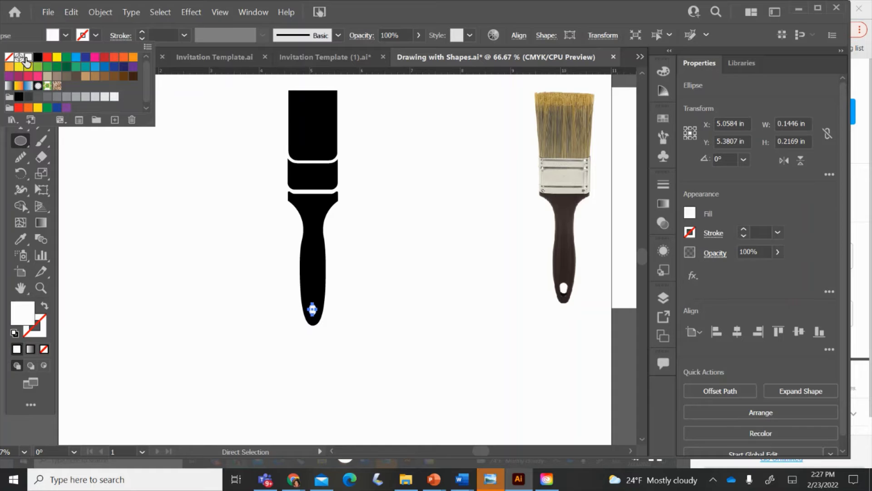
{"action": "left_click", "coordinate": [120, 177]}
{"action": "left_click", "coordinate": [446, 259]}
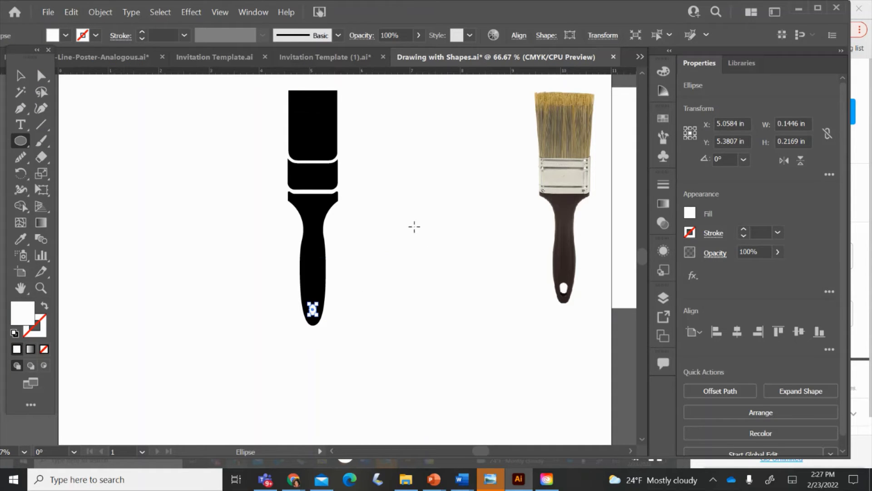
{"action": "left_click", "coordinate": [18, 79]}
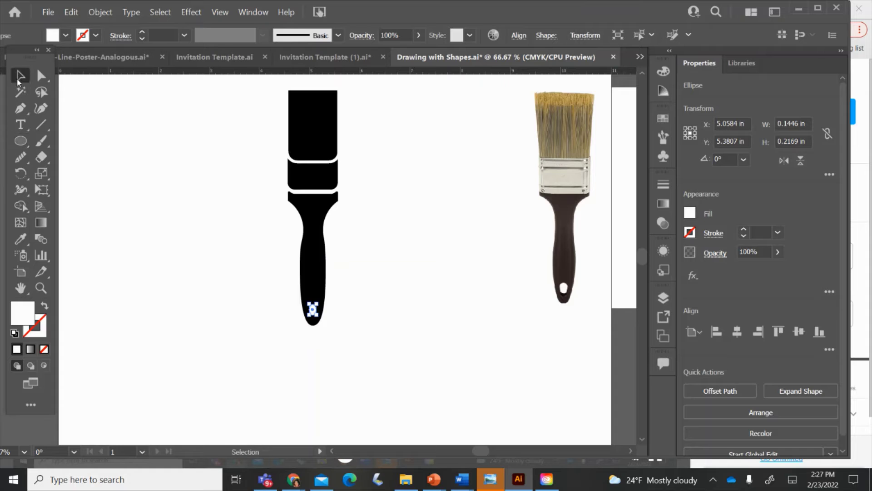
{"action": "left_click", "coordinate": [155, 170]}
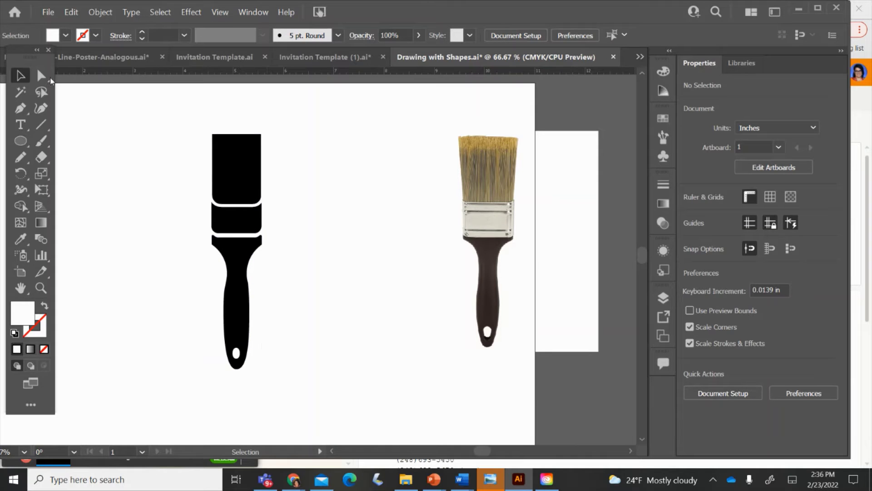
- Group all the brush parts including the hole, move the group slightly down and to the left, and deselect it
{"action": "left_click_drag", "start_coordinate": [196, 129], "coordinate": [279, 366]}
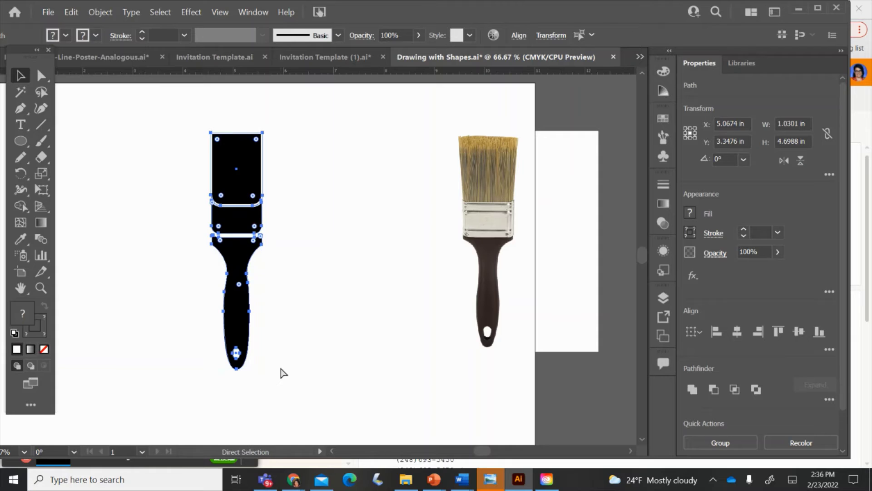
{"action": "key", "text": "ctrl+g"}
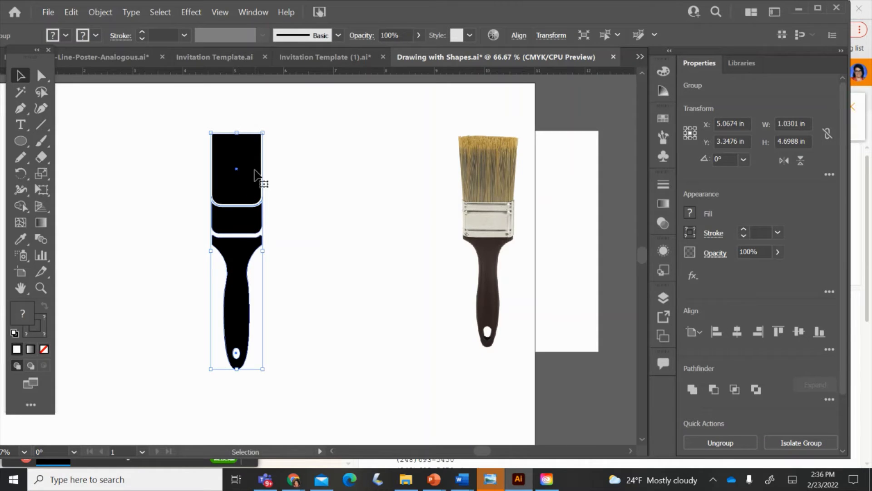
{"action": "left_click_drag", "start_coordinate": [256, 175], "coordinate": [278, 173]}
{"action": "left_click", "coordinate": [197, 157]}
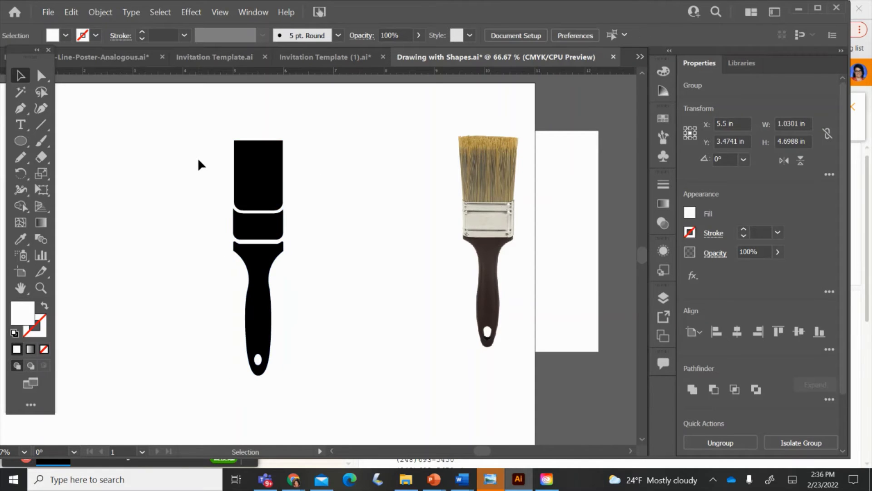
{"action": "left_click", "coordinate": [277, 182]}
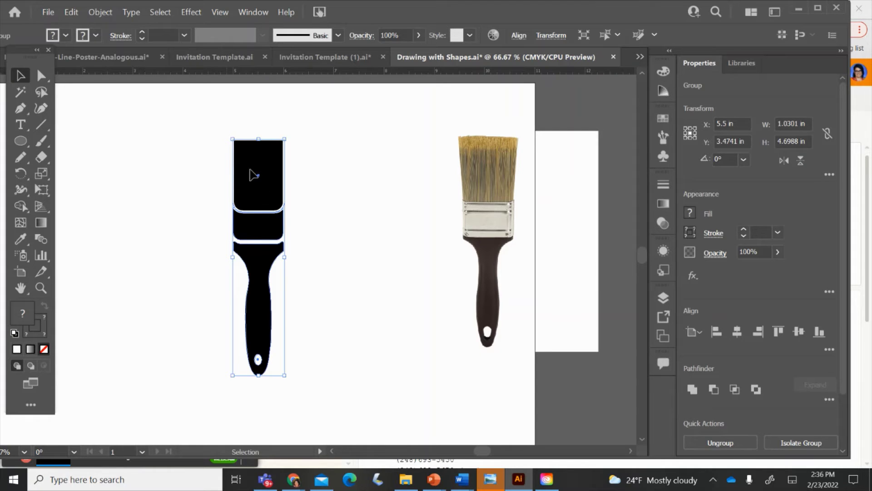
{"action": "left_click_drag", "start_coordinate": [248, 168], "coordinate": [202, 185]}
{"action": "left_click", "coordinate": [149, 183]}
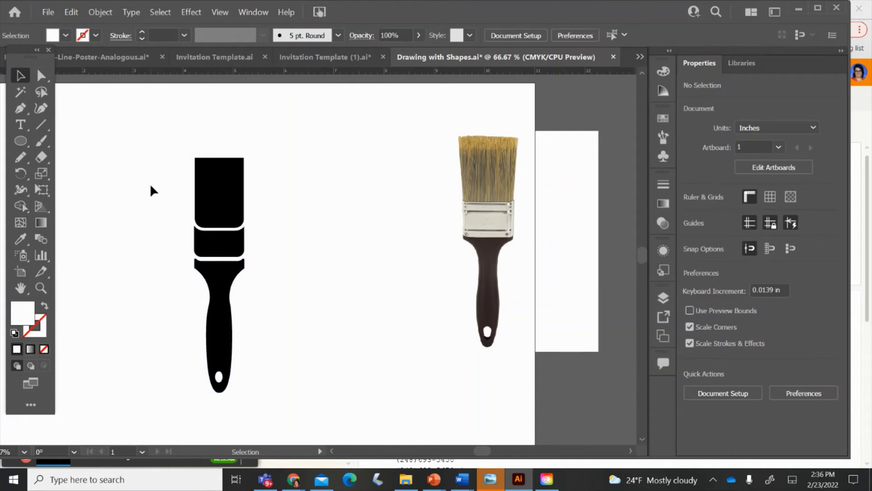
- Flare the bristle shape to about 1.37 in wide by moving only its two top corner anchor points outward, and deselect it
{"action": "left_click", "coordinate": [214, 181]}
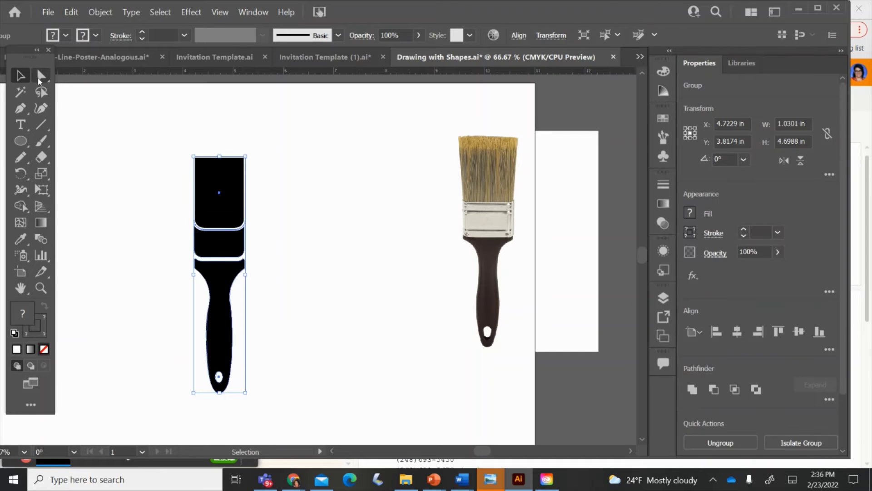
{"action": "left_click", "coordinate": [40, 77]}
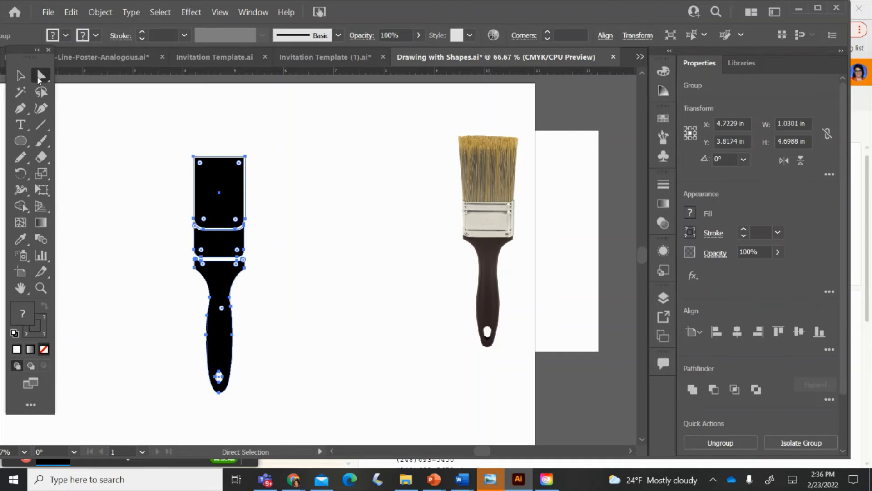
{"action": "left_click", "coordinate": [246, 157]}
{"action": "left_click_drag", "start_coordinate": [253, 157], "coordinate": [254, 157]}
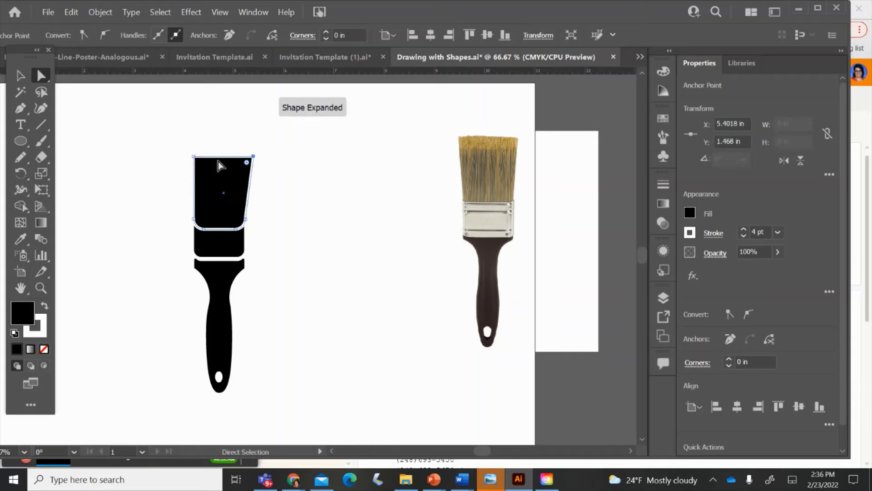
{"action": "left_click_drag", "start_coordinate": [194, 157], "coordinate": [185, 155]}
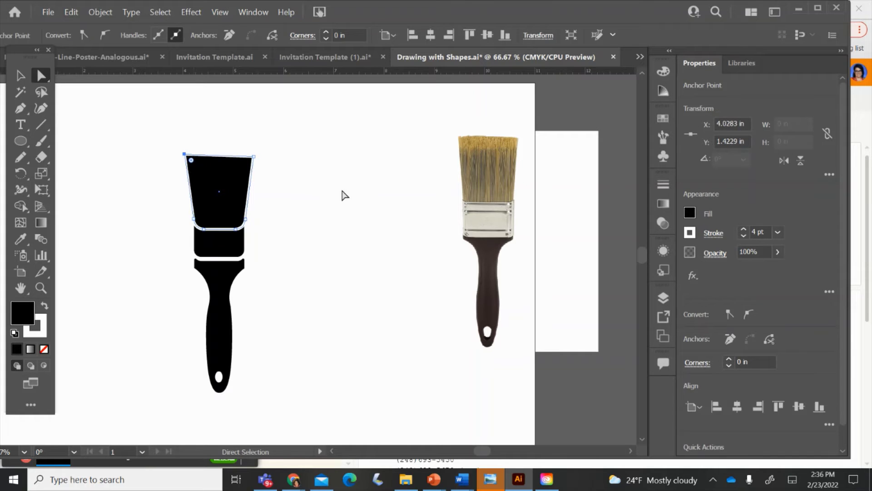
{"action": "left_click", "coordinate": [496, 151]}
{"action": "left_click_drag", "start_coordinate": [184, 154], "coordinate": [184, 154]}
{"action": "left_click", "coordinate": [181, 153]}
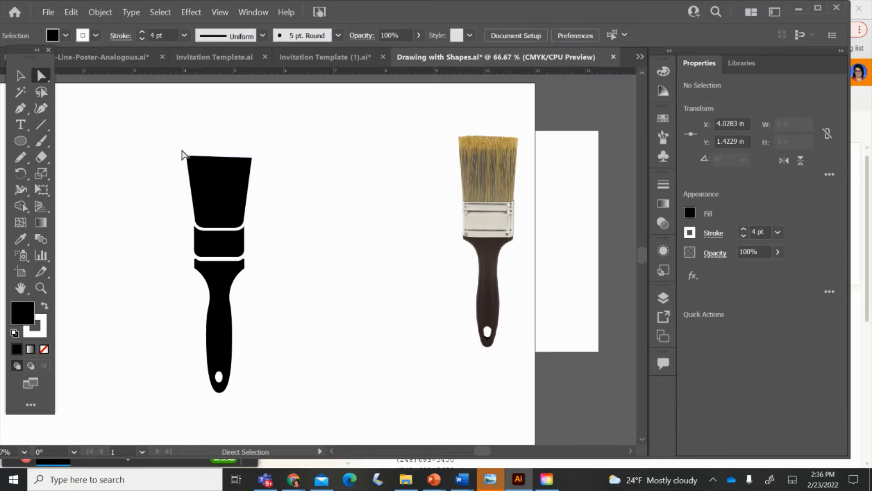
- Roughen the top edge of the bristle shape with small uneven Eraser strokes, and deselect it
{"action": "left_click", "coordinate": [224, 175]}
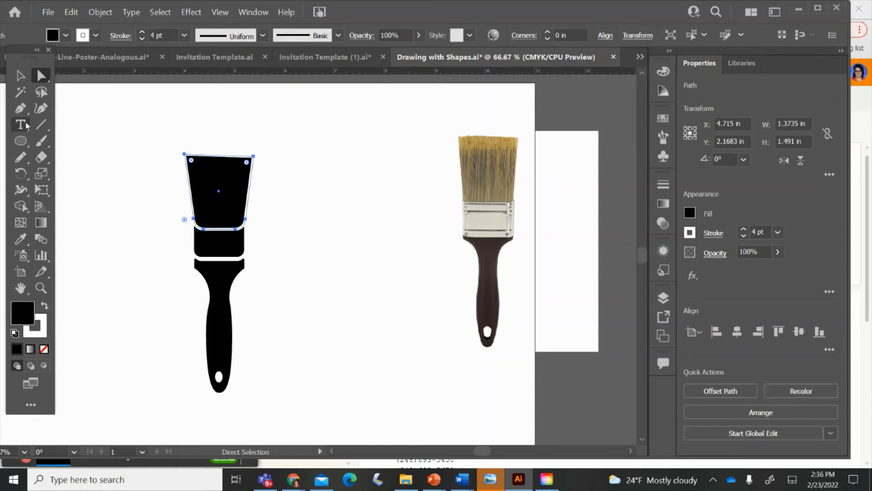
{"action": "left_click", "coordinate": [41, 157]}
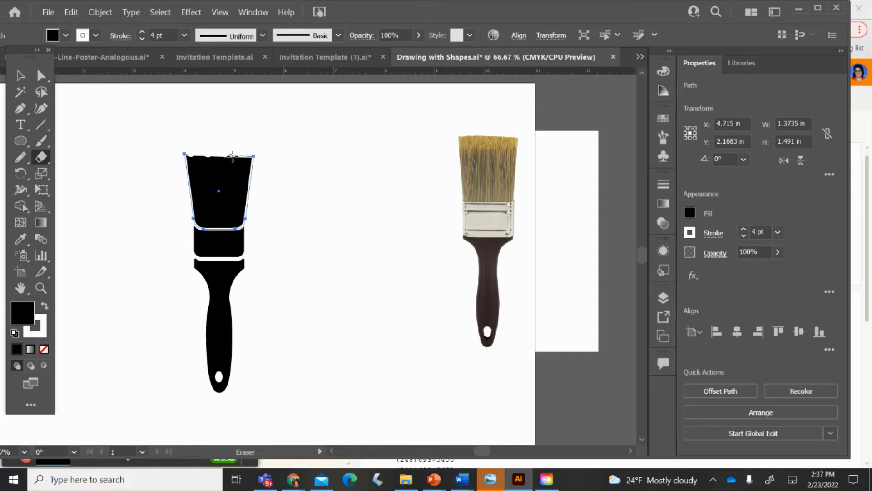
{"action": "left_click_drag", "start_coordinate": [250, 155], "coordinate": [266, 154]}
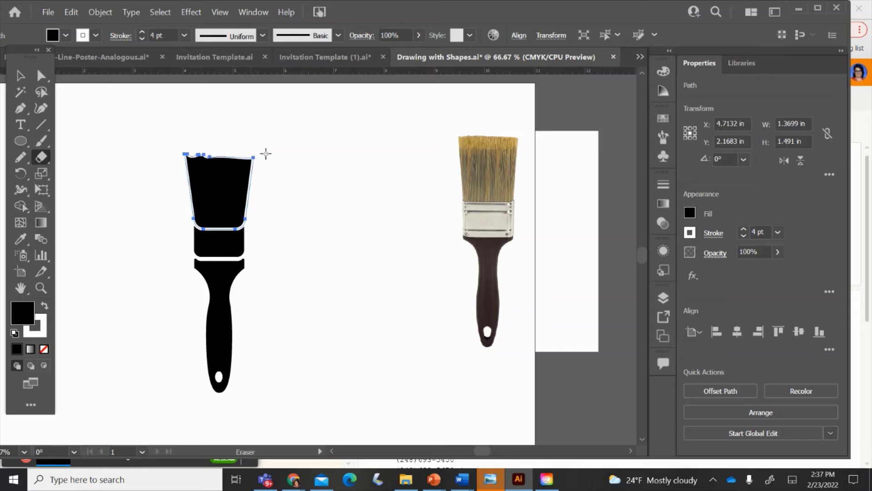
{"action": "left_click", "coordinate": [20, 75]}
{"action": "left_click", "coordinate": [123, 175]}
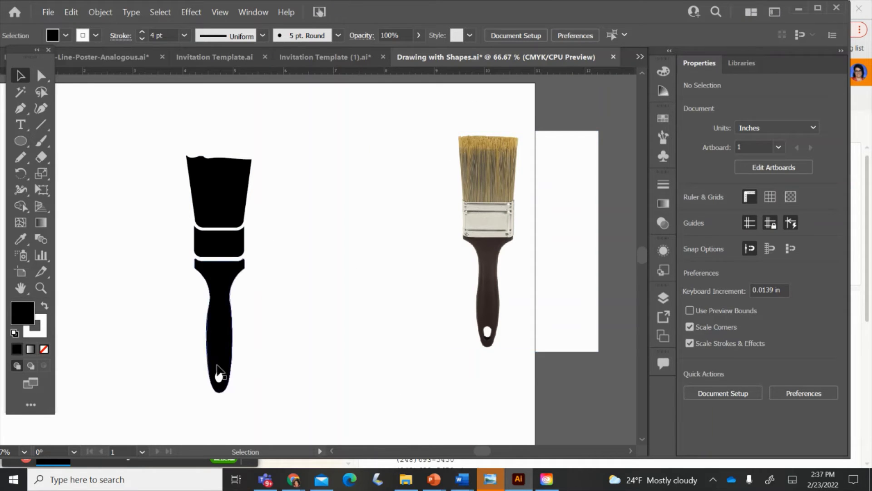
- Draw two white horizontal line segments about 0.63 in long across the ferrule, and set the upper line's stroke to 1 pt
{"action": "left_click", "coordinate": [45, 124]}
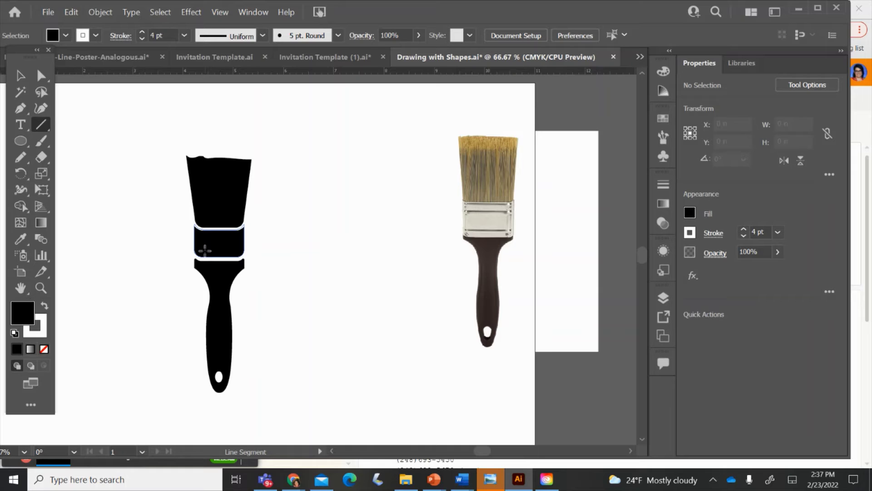
{"action": "left_click_drag", "start_coordinate": [204, 251], "coordinate": [236, 236]}
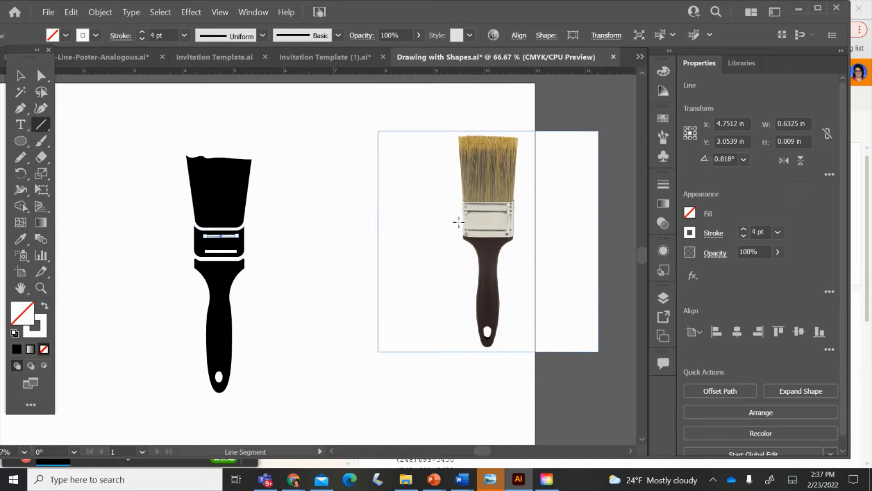
{"action": "left_click", "coordinate": [142, 32]}
{"action": "left_click", "coordinate": [142, 39]}
{"action": "left_click", "coordinate": [142, 39]}
{"action": "left_click", "coordinate": [142, 39]}
{"action": "left_click", "coordinate": [142, 39]}
{"action": "left_click", "coordinate": [142, 39]}
{"action": "left_click", "coordinate": [142, 39]}
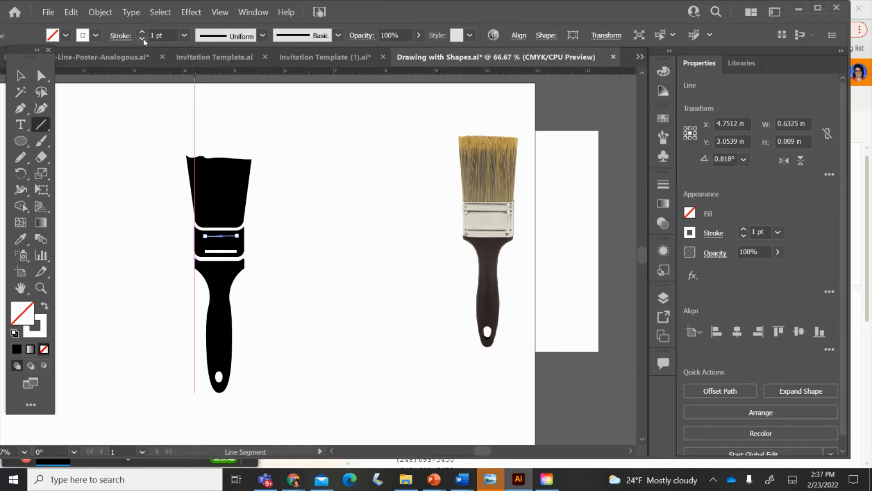
- Duplicate the lower 4 pt ferrule line into the gap between the two lines, and shift the 1 pt line up slightly
{"action": "key", "text": "v"}
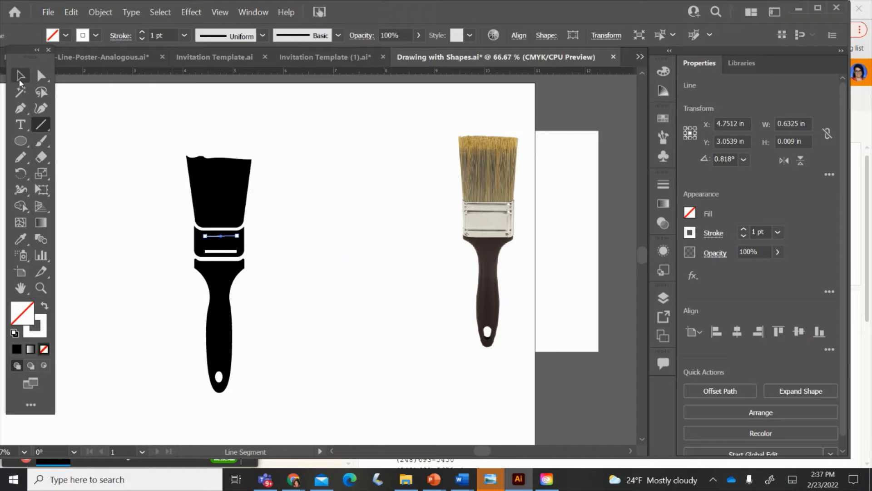
{"action": "left_click", "coordinate": [217, 252]}
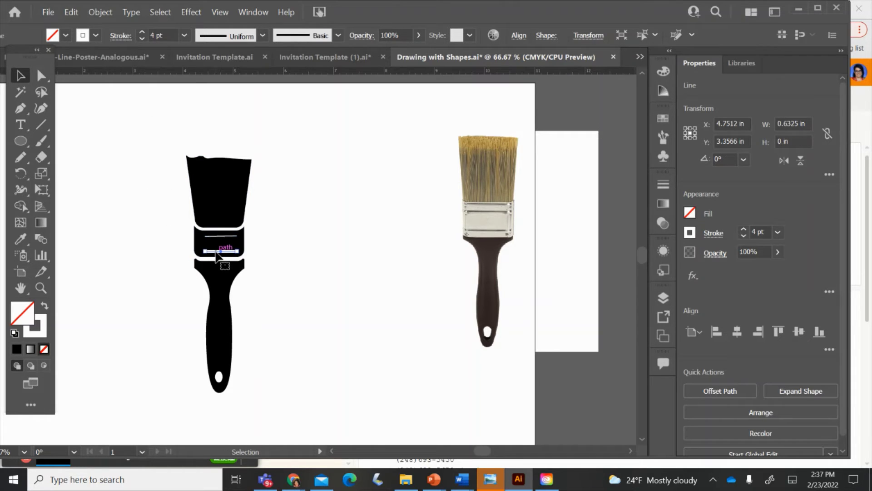
{"action": "left_click_drag", "start_coordinate": [216, 251], "coordinate": [217, 242]}
{"action": "left_click", "coordinate": [219, 250]}
{"action": "left_click", "coordinate": [218, 236]}
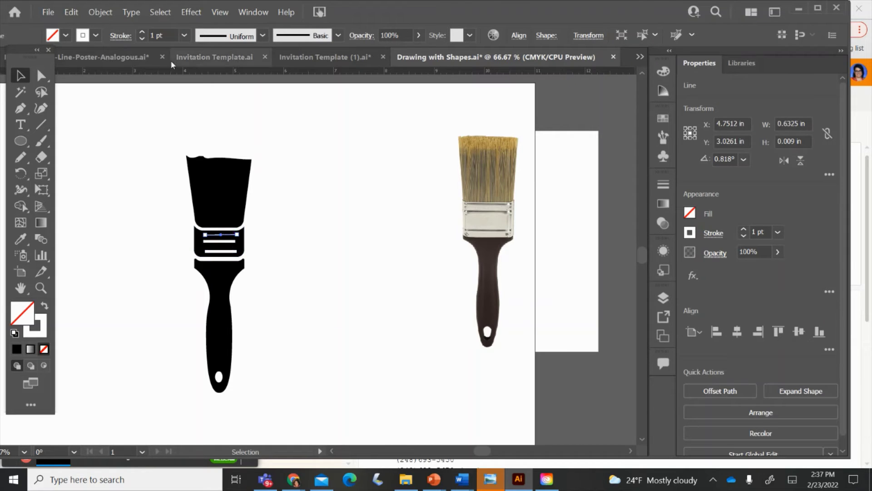
- Apply the variable width profile tapered at both ends to all three ferrule lines, and deselect them
{"action": "left_click", "coordinate": [263, 37]}
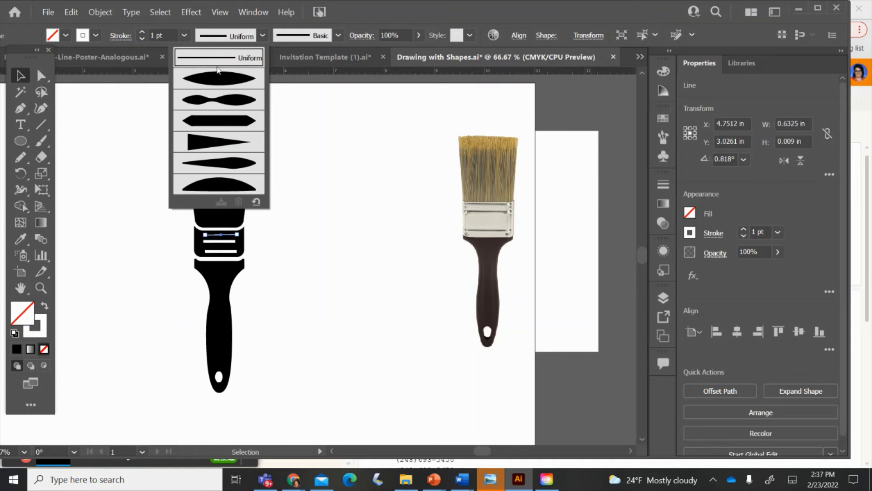
{"action": "left_click", "coordinate": [218, 76]}
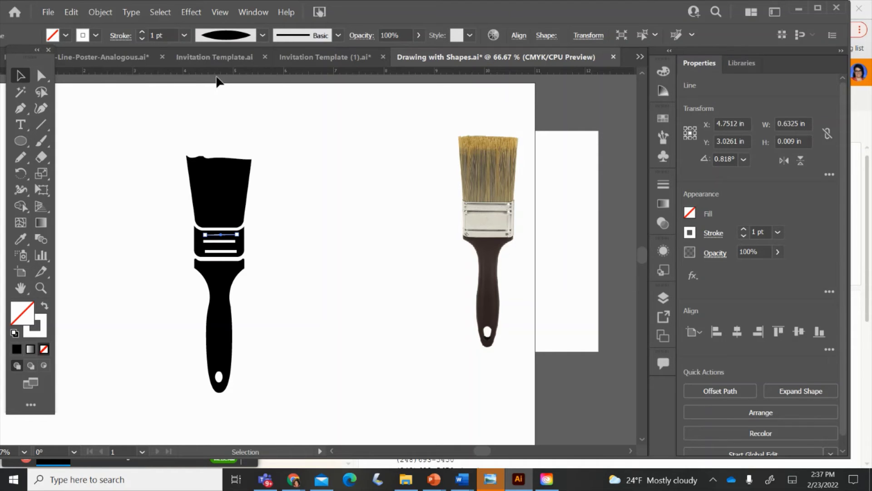
{"action": "left_click", "coordinate": [216, 241]}
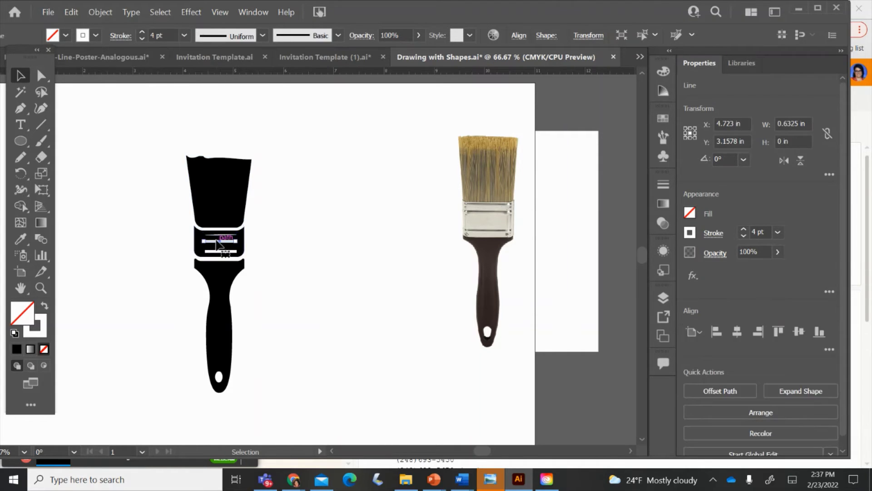
{"action": "left_click", "coordinate": [210, 39]}
{"action": "left_click", "coordinate": [205, 80]}
{"action": "left_click", "coordinate": [221, 251]}
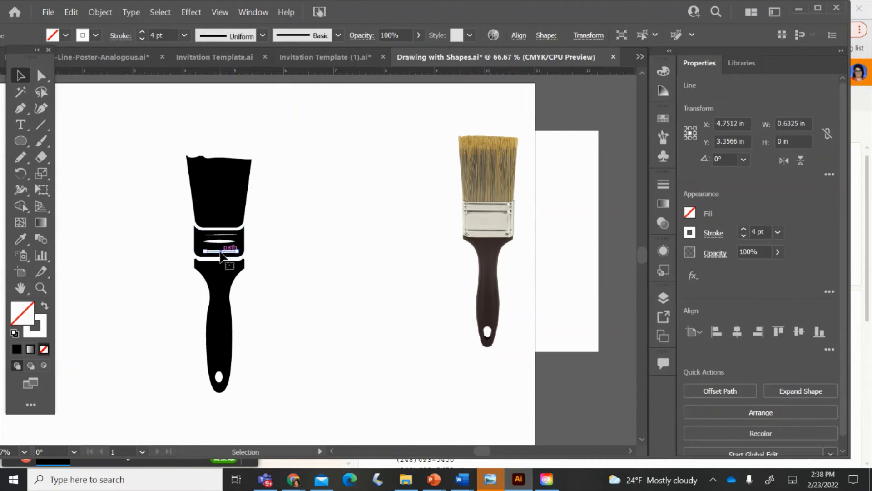
{"action": "left_click", "coordinate": [223, 38]}
{"action": "left_click", "coordinate": [227, 80]}
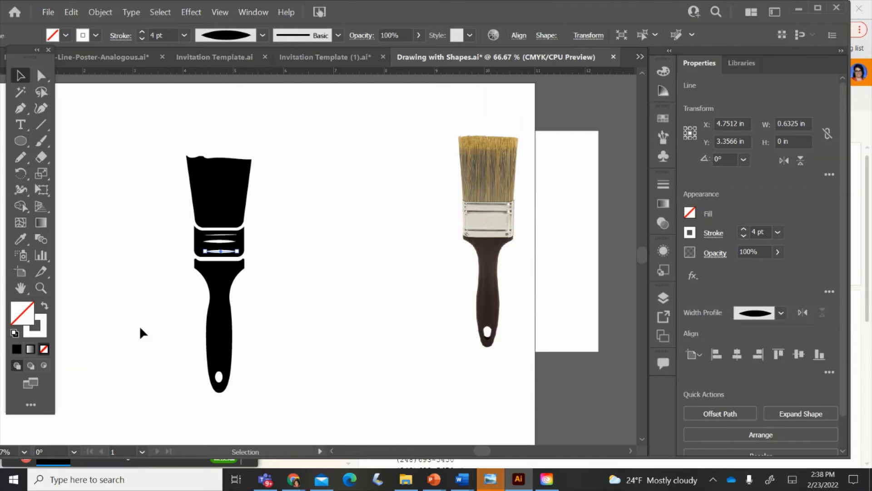
{"action": "left_click", "coordinate": [268, 307]}
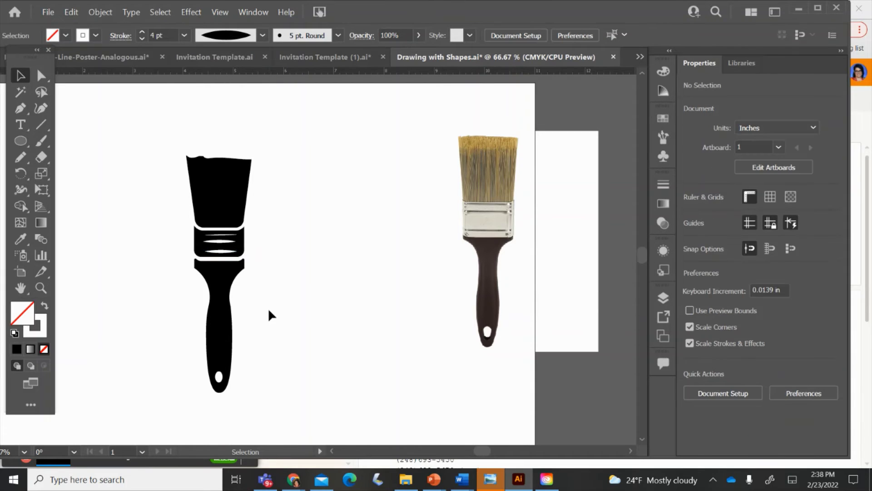
- Draw a slightly curved white 1 pt highlight about 1.08 in long down the handle's right side with the Pencil tool
{"action": "key", "text": "backslash"}
{"action": "left_click_drag", "start_coordinate": [205, 251], "coordinate": [205, 287]}
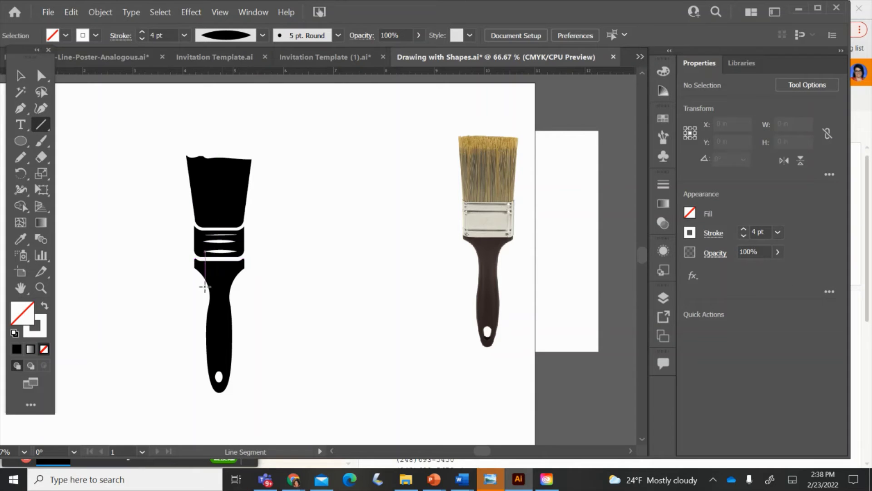
{"action": "left_click", "coordinate": [21, 156]}
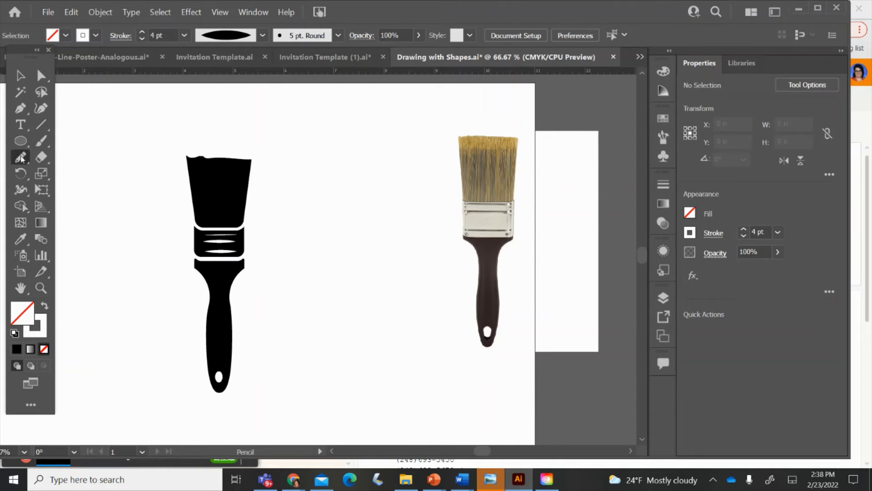
{"action": "left_click_drag", "start_coordinate": [224, 305], "coordinate": [227, 359]}
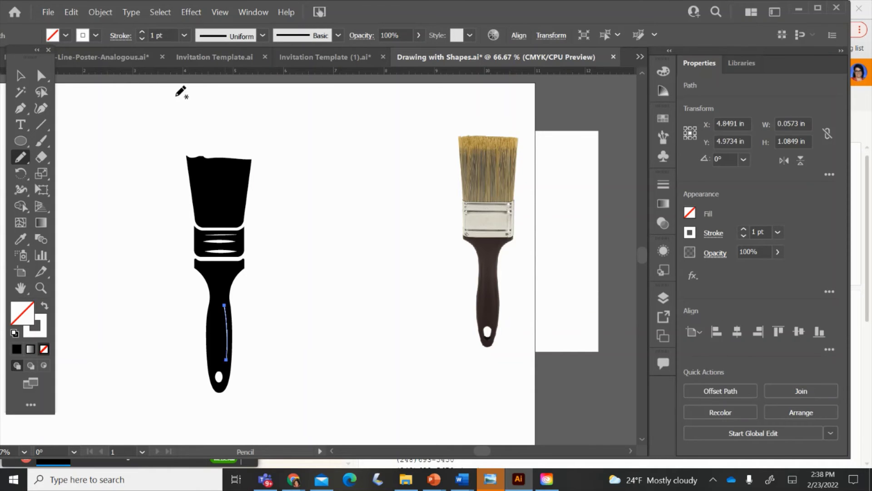
- Apply the width profile tapered at both ends to the handle highlight and set its stroke to 5 pt
{"action": "left_click", "coordinate": [262, 36]}
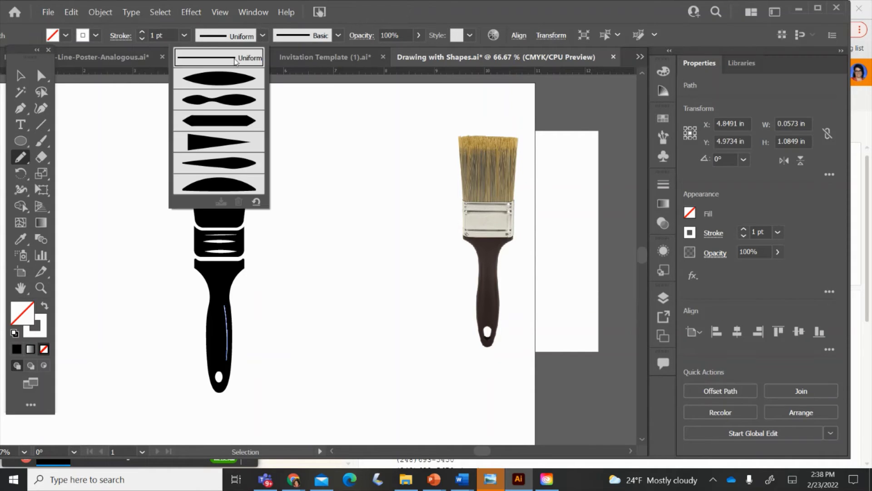
{"action": "left_click", "coordinate": [225, 80]}
{"action": "left_click", "coordinate": [143, 32]}
{"action": "left_click", "coordinate": [142, 33]}
{"action": "left_click", "coordinate": [142, 32]}
{"action": "left_click", "coordinate": [142, 33]}
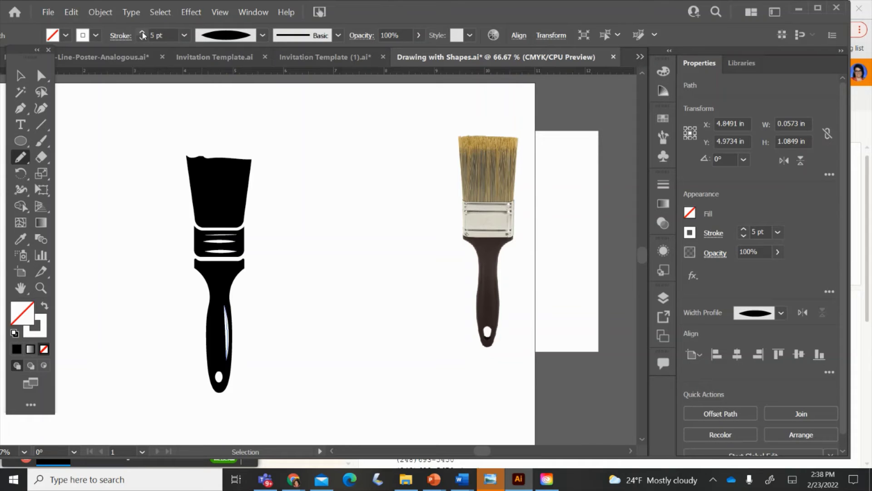
- Lower the handle highlight's opacity to 55% and deselect it
{"action": "left_click", "coordinate": [418, 36]}
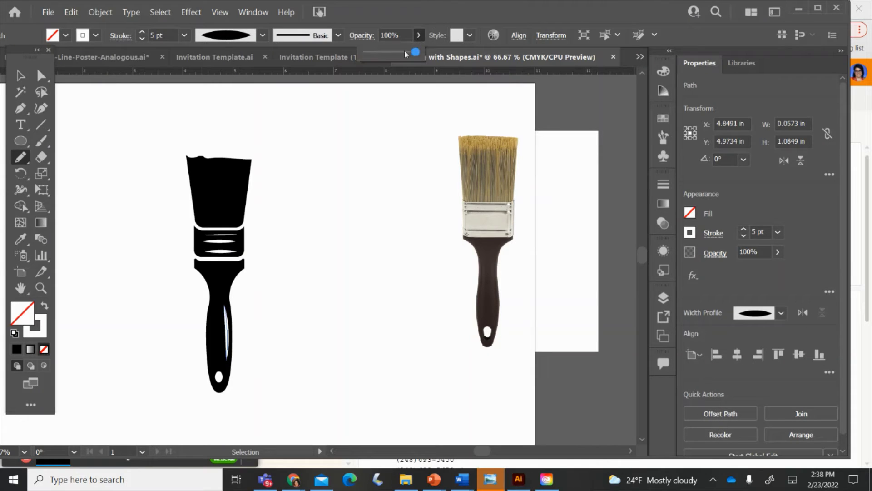
{"action": "left_click_drag", "start_coordinate": [404, 51], "coordinate": [394, 52]}
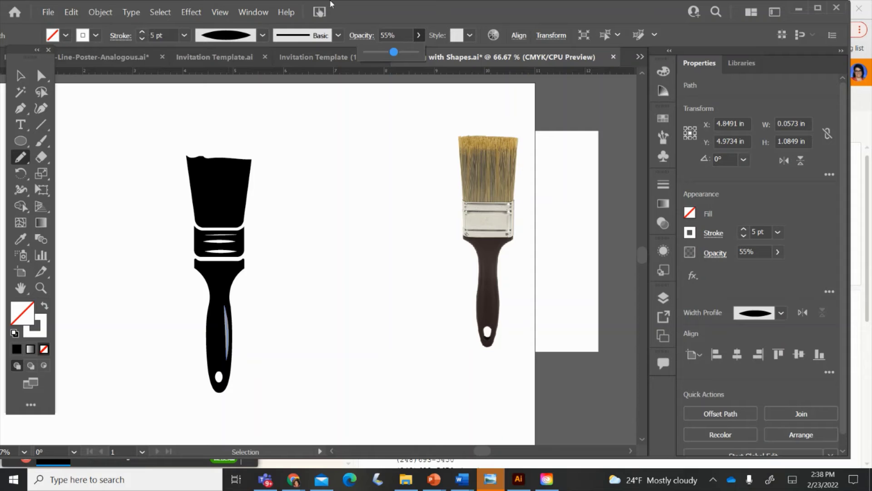
{"action": "left_click", "coordinate": [384, 20]}
{"action": "key", "text": "v"}
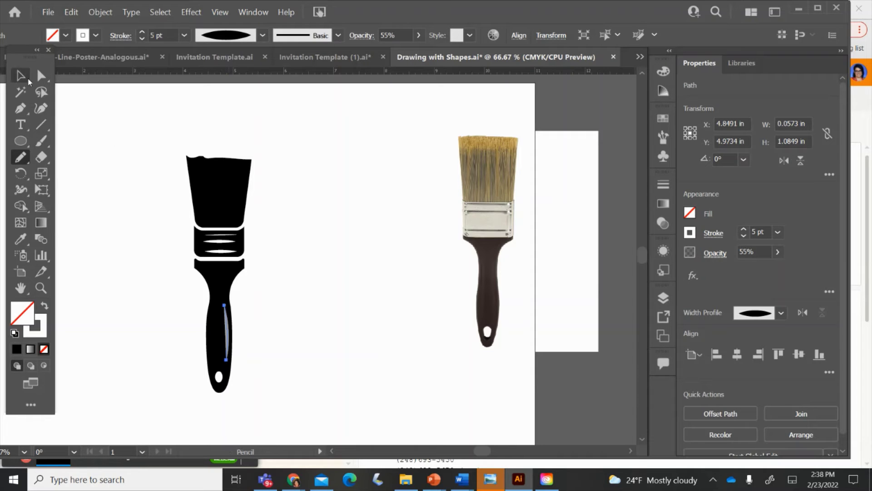
{"action": "left_click", "coordinate": [119, 139]}
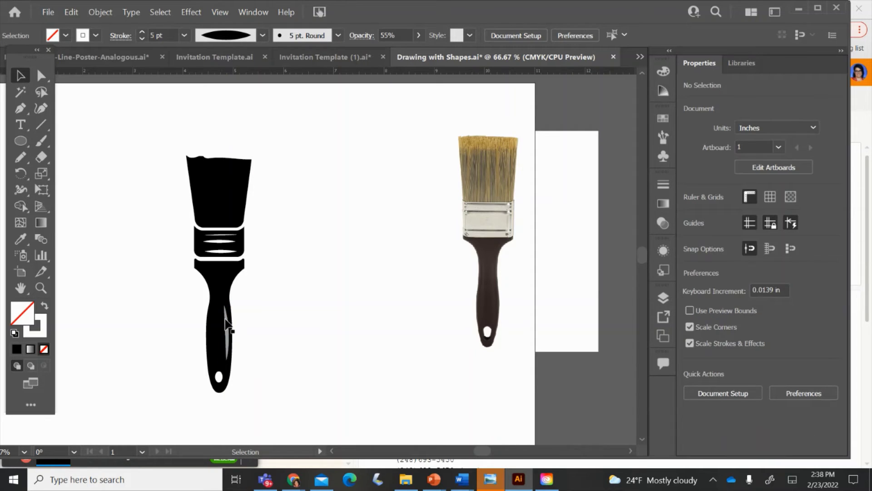
- Nudge the handle highlight slightly left and scale it down a little from its upper end
{"action": "left_click", "coordinate": [228, 346]}
{"action": "key", "text": "Left"}
{"action": "key", "text": "Left"}
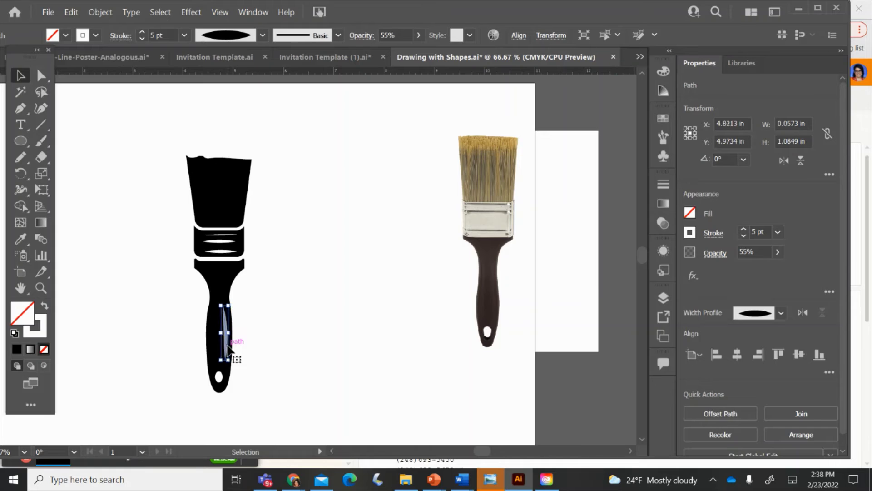
{"action": "key", "text": "Right"}
{"action": "left_click_drag", "start_coordinate": [222, 307], "coordinate": [223, 311]}
{"action": "left_click", "coordinate": [261, 308]}
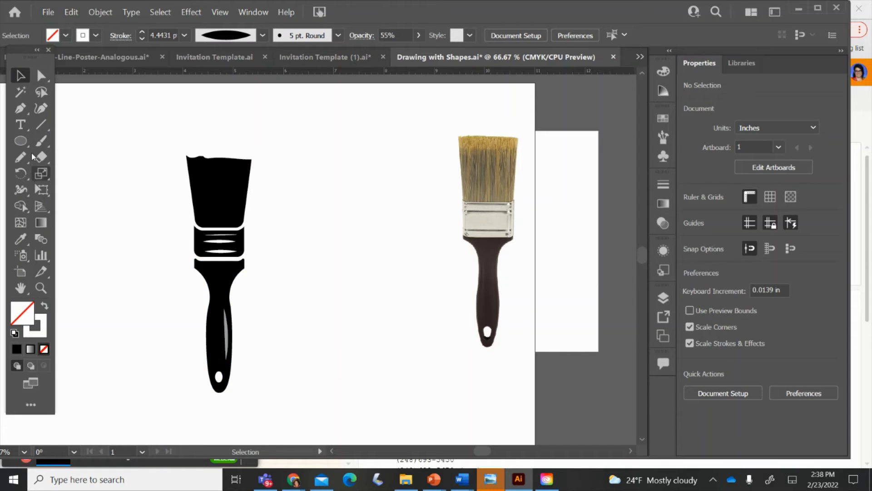
- Draw a white vertical line about 0.96 in long down from the bristles' upper edge, with a 2 pt stroke and the profile tapered at both ends
{"action": "left_click", "coordinate": [41, 127]}
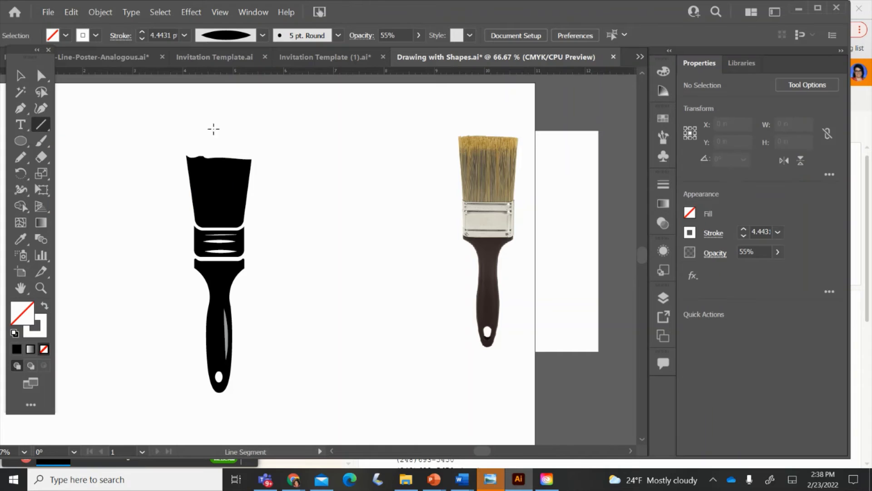
{"action": "left_click_drag", "start_coordinate": [202, 157], "coordinate": [203, 206]}
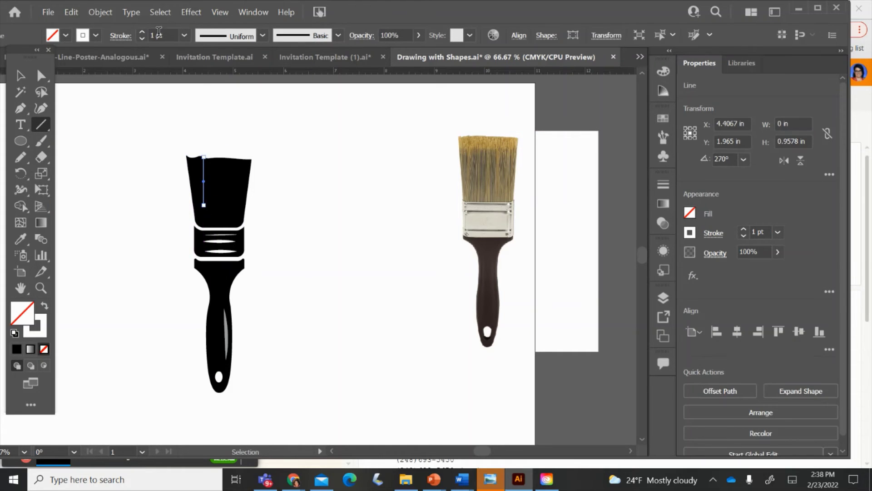
{"action": "left_click", "coordinate": [142, 33]}
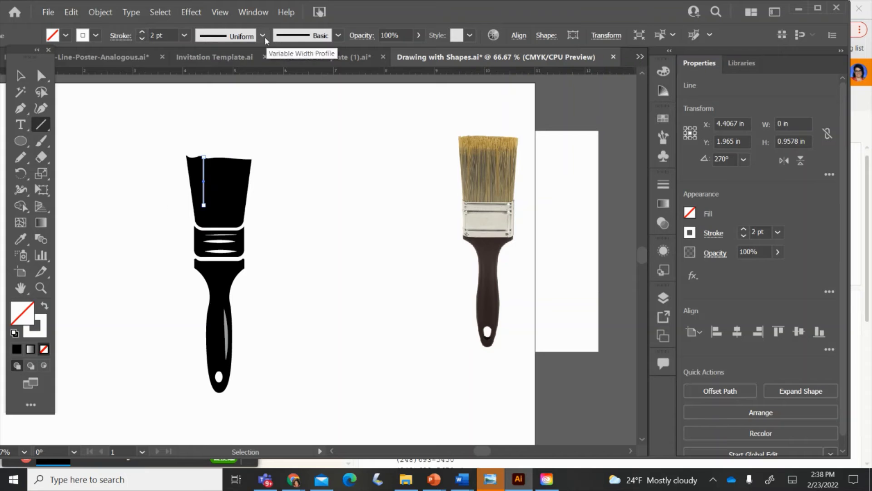
{"action": "left_click", "coordinate": [263, 36]}
{"action": "left_click", "coordinate": [236, 78]}
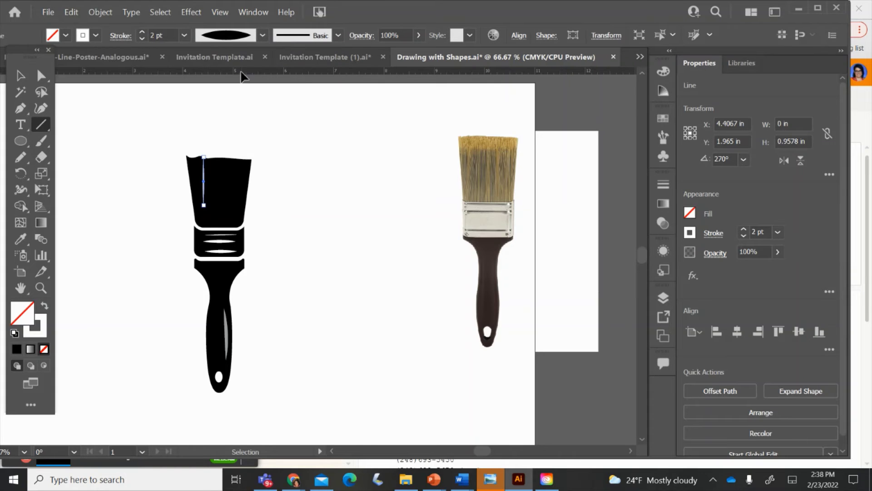
- Shift the bristle line to the right and up so that its upper end extends past the bristles' top edge
{"action": "left_click", "coordinate": [20, 75]}
{"action": "double_click", "coordinate": [21, 76]}
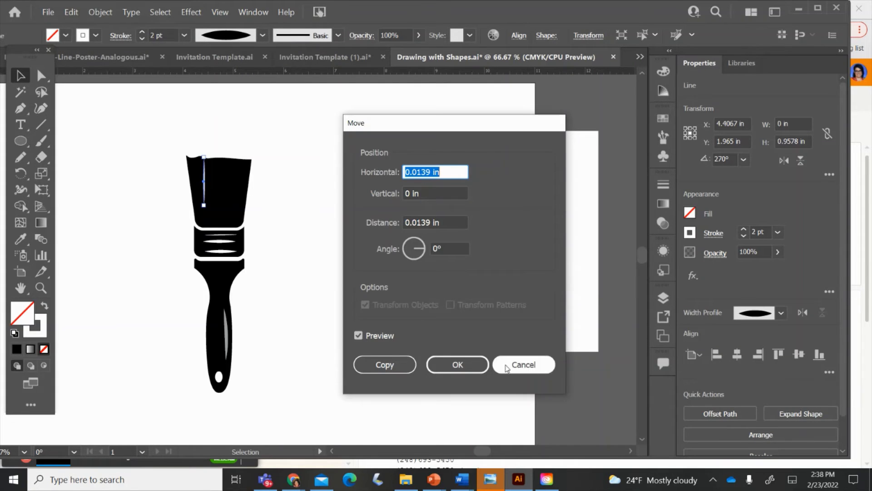
{"action": "left_click", "coordinate": [473, 363]}
{"action": "key", "text": "Right"}
{"action": "key", "text": "Right"}
{"action": "key", "text": "Right"}
{"action": "key", "text": "Right"}
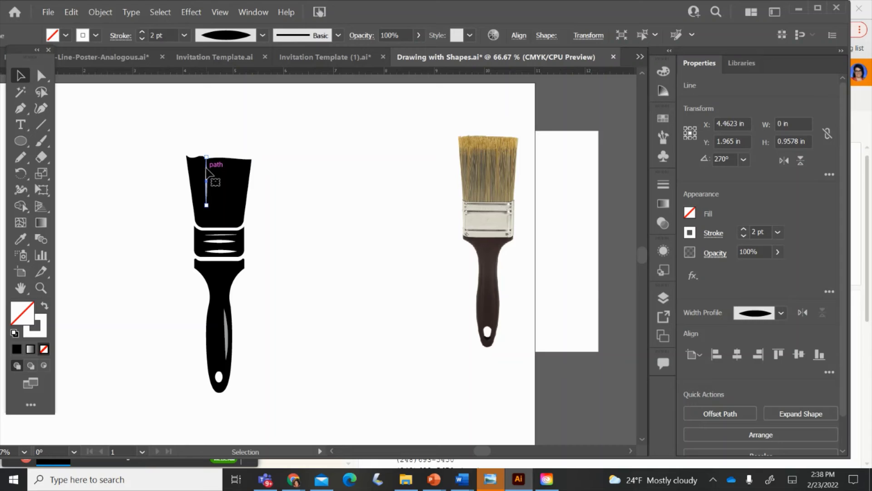
{"action": "key", "text": "alt"}
{"action": "left_click_drag", "start_coordinate": [206, 168], "coordinate": [211, 155]}
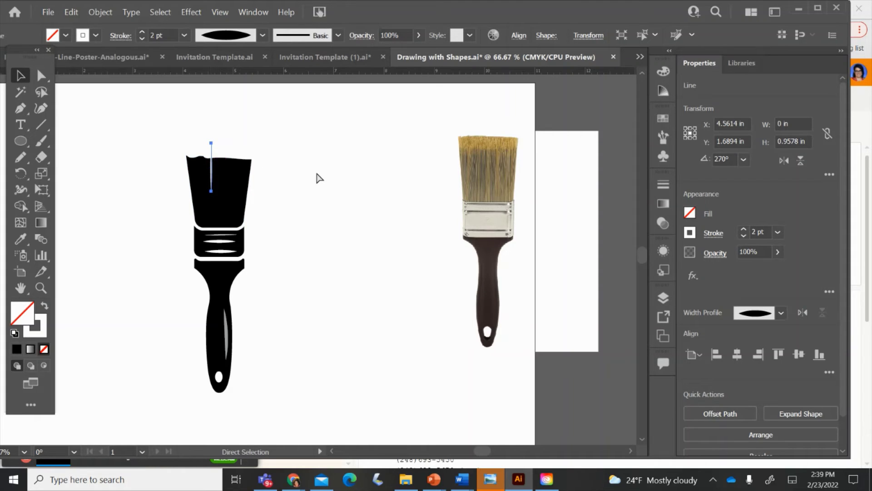
- Duplicate the white bristle line twice, placing one copy just left of it and slightly higher, the other near the bristles' right edge
{"action": "key", "text": "v"}
{"action": "left_click_drag", "start_coordinate": [212, 160], "coordinate": [205, 154]}
{"action": "left_click", "coordinate": [271, 153]}
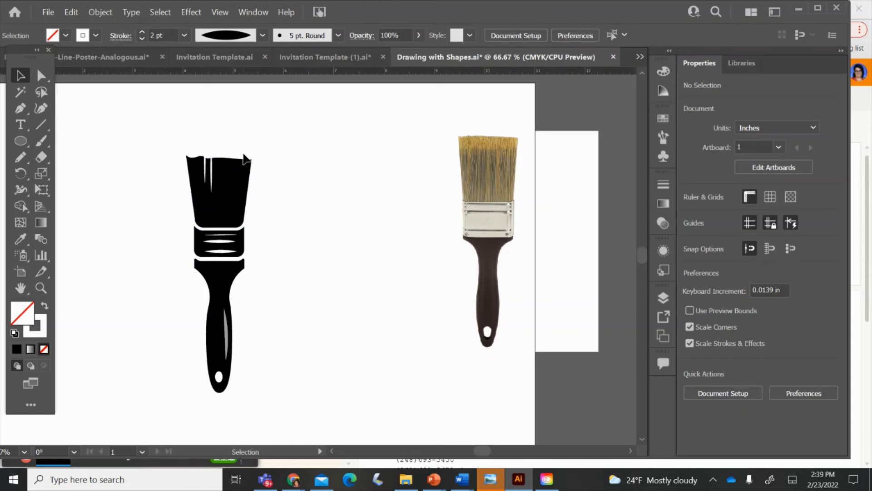
{"action": "left_click", "coordinate": [211, 169]}
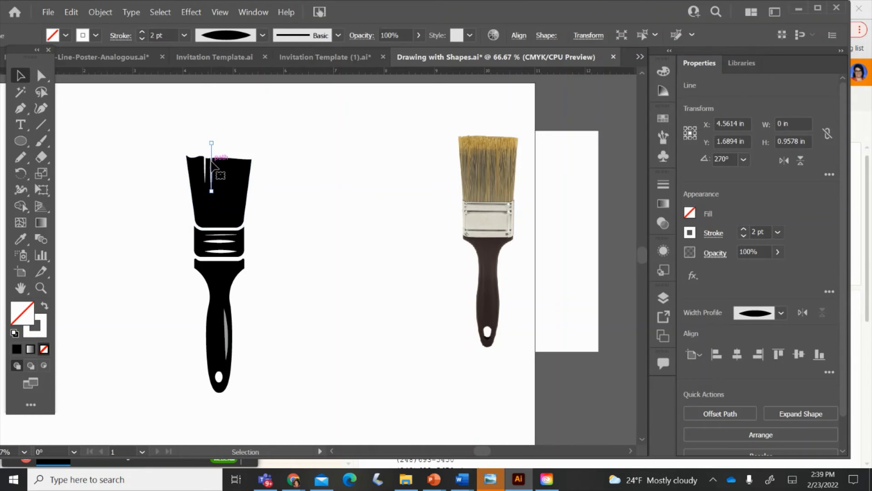
{"action": "left_click_drag", "start_coordinate": [210, 161], "coordinate": [239, 151]}
{"action": "left_click", "coordinate": [268, 153]}
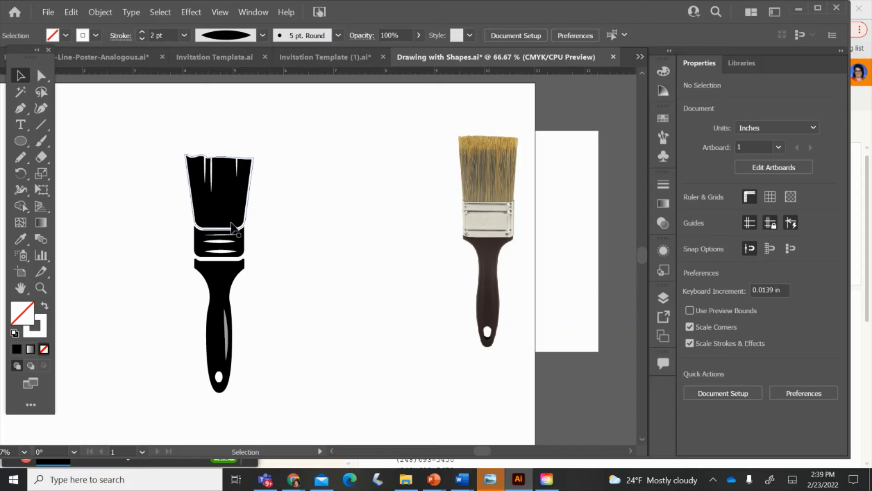
- Set the stroke of the lowest white ferrule line to 2 pt and deselect it
{"action": "left_click", "coordinate": [222, 251]}
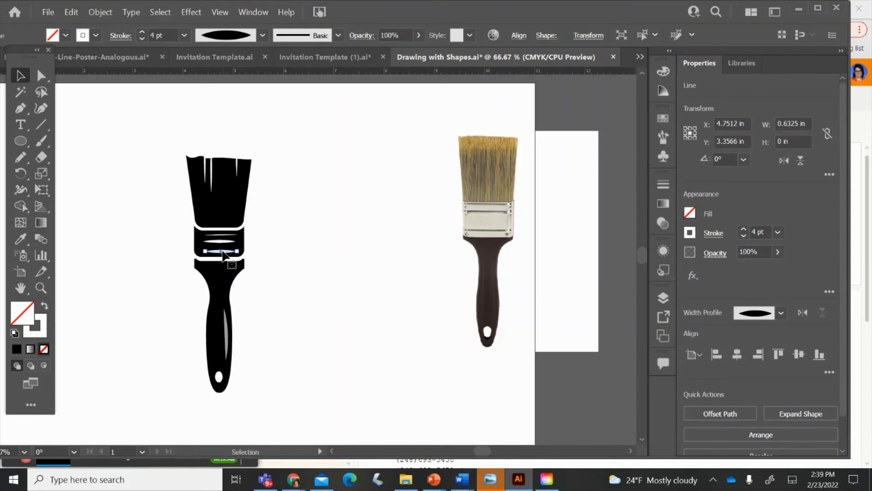
{"action": "left_click", "coordinate": [142, 39]}
{"action": "left_click", "coordinate": [142, 39]}
{"action": "left_click", "coordinate": [87, 134]}
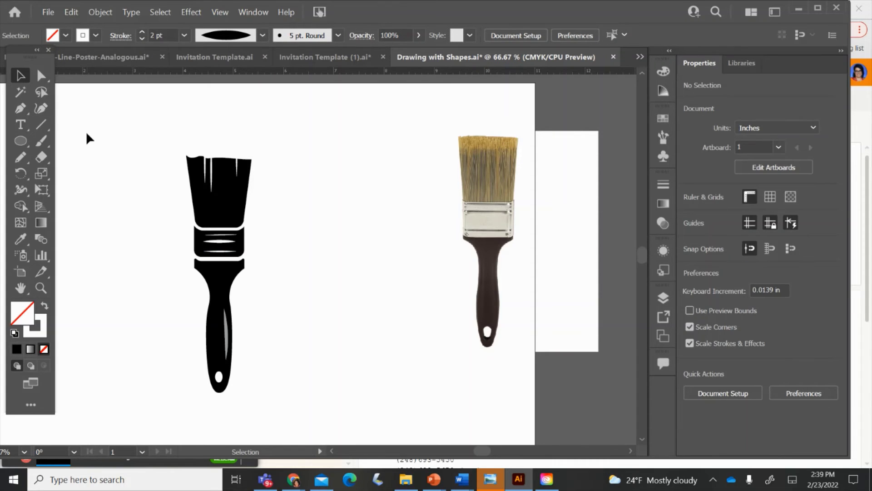
- Group all parts of the black paintbrush, including the white highlight lines, and deselect the group
{"action": "mouse_move", "coordinate": [173, 140]}
{"action": "left_mouse_down"}
{"action": "mouse_move", "coordinate": [255, 326]}
{"action": "mouse_move", "coordinate": [266, 414]}
{"action": "left_mouse_up"}
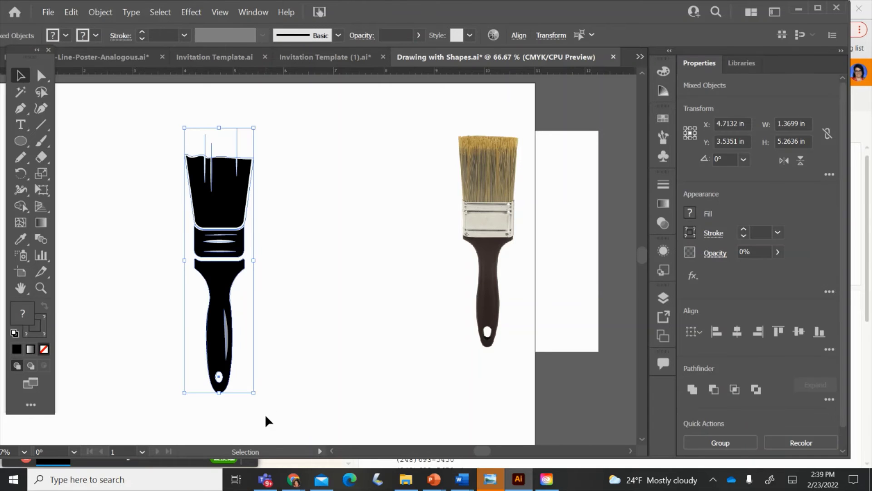
{"action": "key", "text": "ctrl+g"}
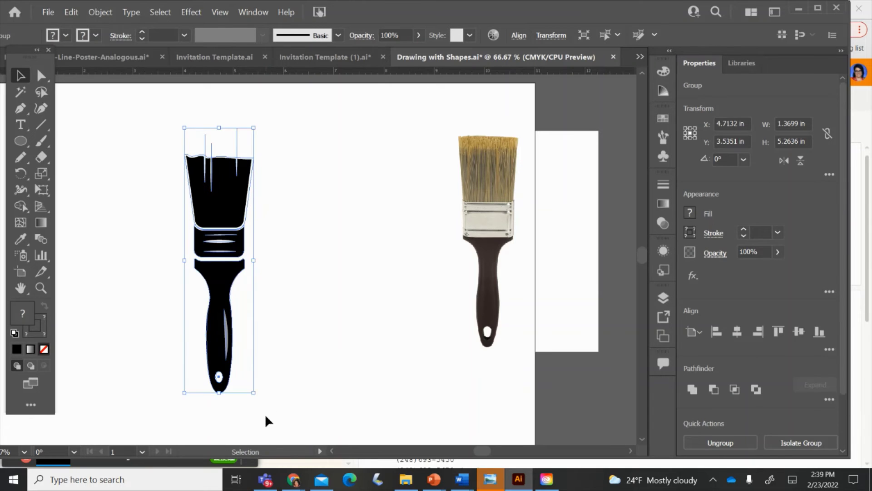
{"action": "left_click", "coordinate": [325, 223]}
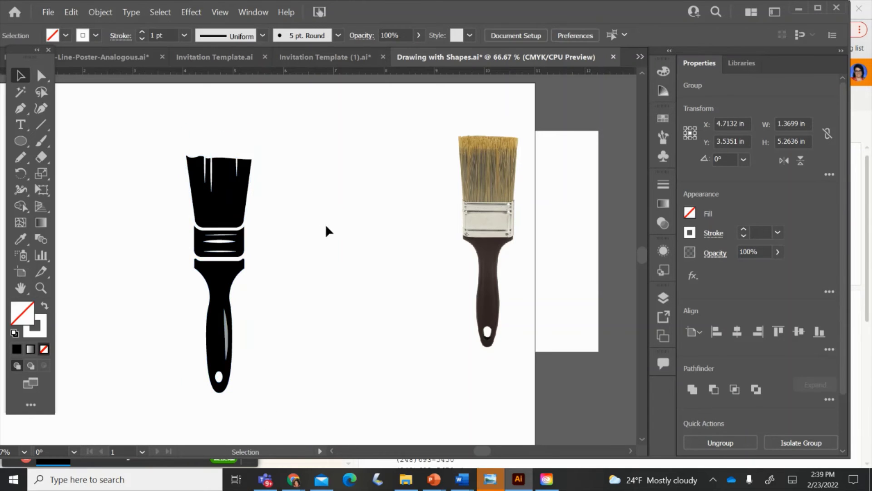
{"action": "left_click", "coordinate": [41, 75]}
{"action": "left_click", "coordinate": [234, 214]}
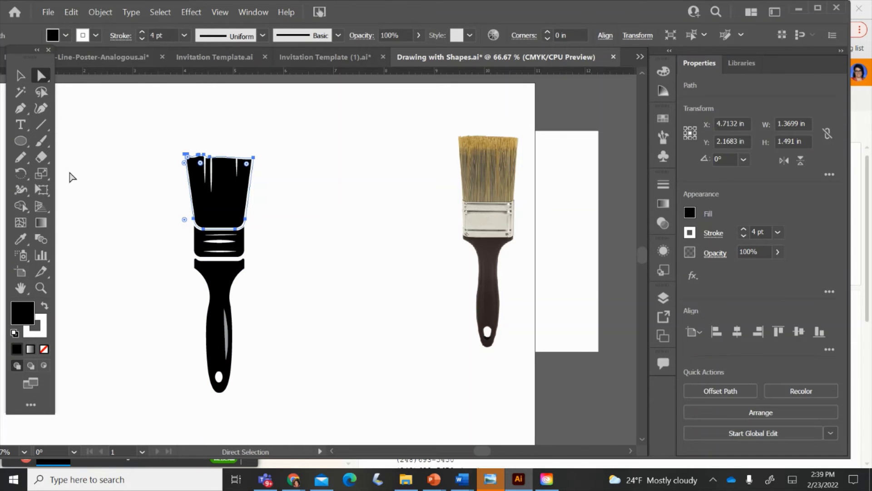
{"action": "left_click", "coordinate": [20, 238]}
{"action": "left_click", "coordinate": [60, 152]}
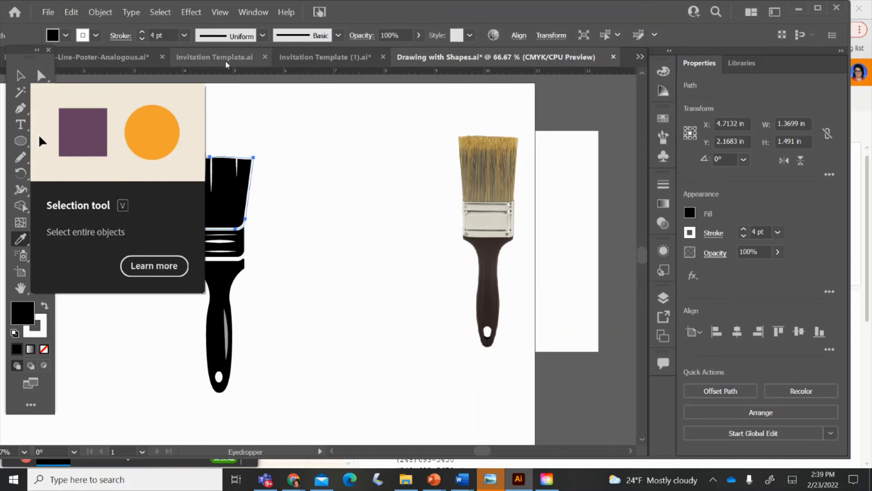
{"action": "key", "text": "ctrl+z"}
{"action": "left_click", "coordinate": [21, 75]}
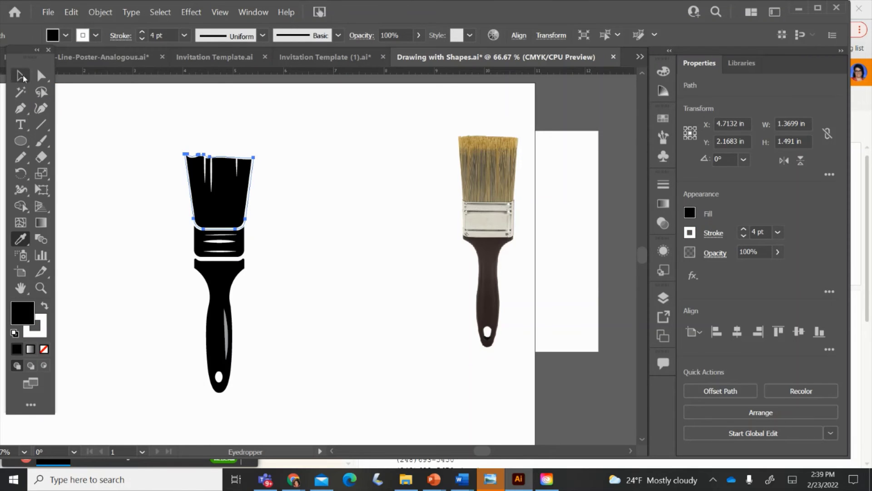
- Duplicate the whole paintbrush and place the copy between the original and the reference photo
{"action": "mouse_move", "coordinate": [159, 121]}
{"action": "left_mouse_down"}
{"action": "mouse_move", "coordinate": [334, 422]}
{"action": "mouse_move", "coordinate": [318, 423]}
{"action": "left_mouse_up"}
{"action": "key", "text": "a"}
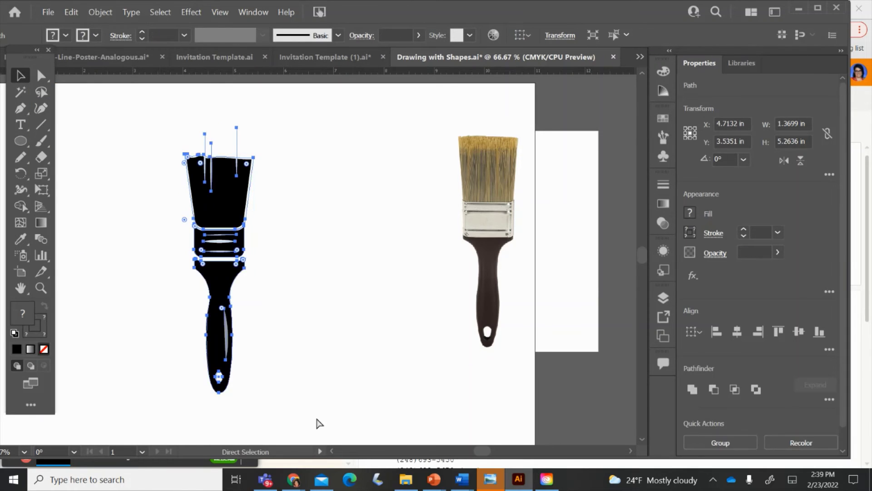
{"action": "key", "text": "ctrl+v"}
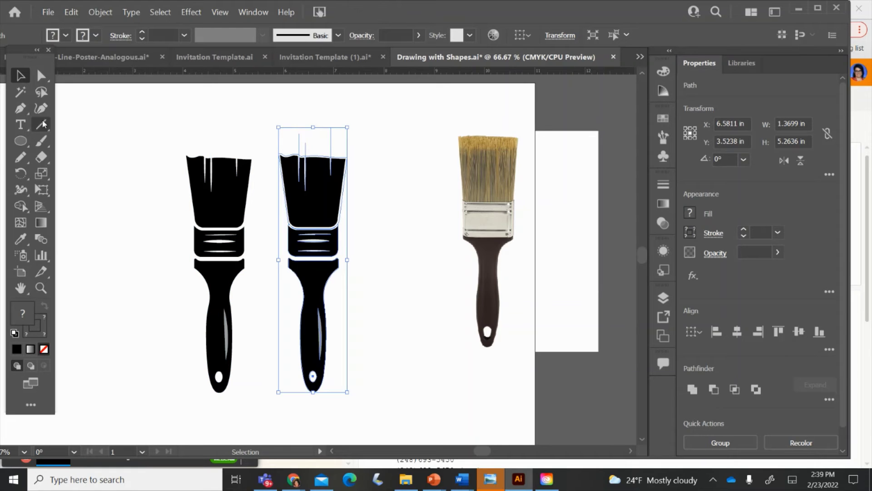
{"action": "left_click", "coordinate": [169, 109]}
- Recolor only the copied brush's bristles with the tan sampled from the photo's bristles using the Eyedropper, and deselect the artwork
{"action": "left_click", "coordinate": [320, 184]}
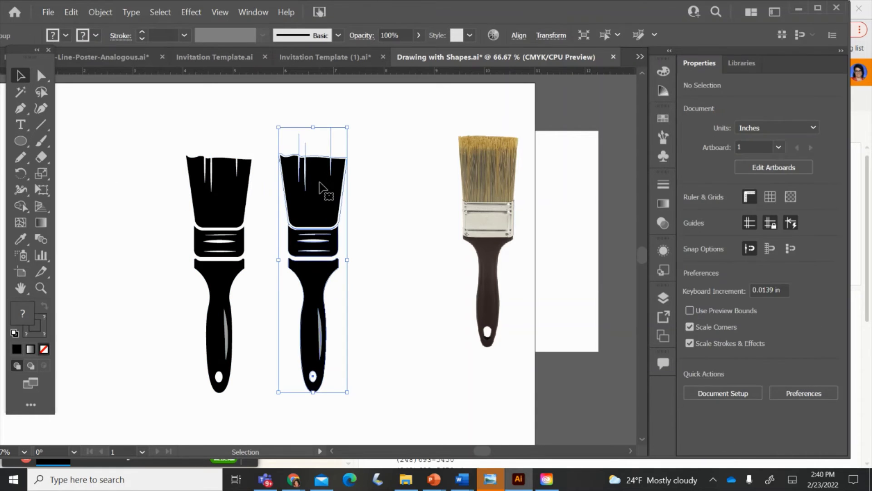
{"action": "left_click", "coordinate": [41, 78]}
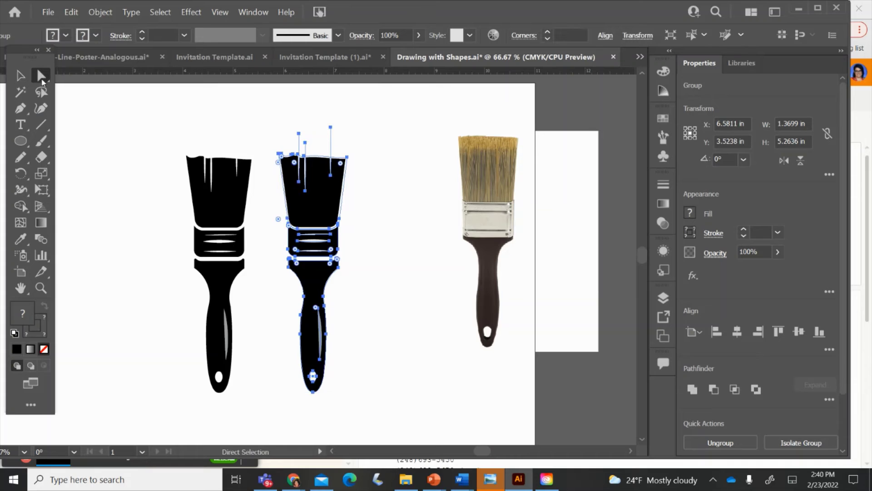
{"action": "left_click", "coordinate": [389, 197]}
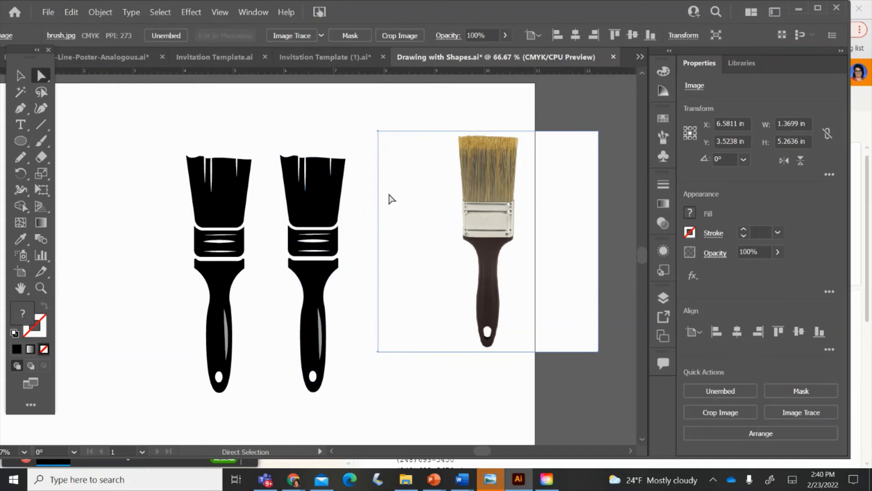
{"action": "left_click", "coordinate": [331, 185]}
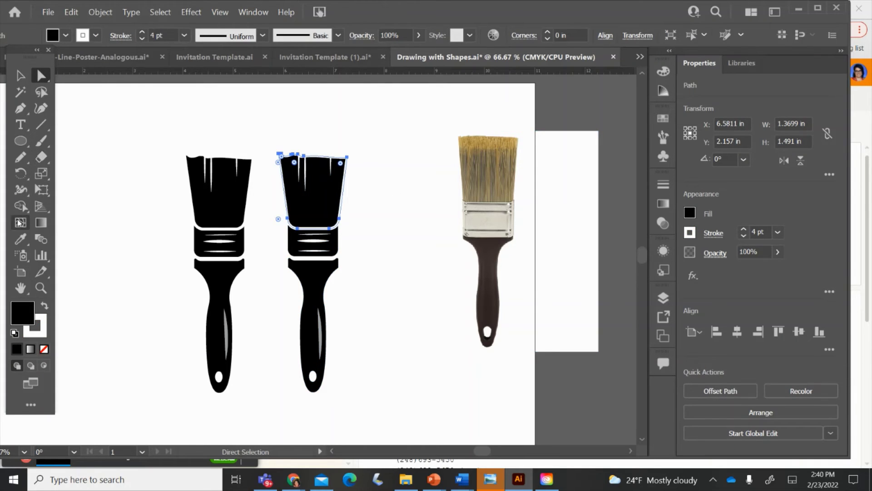
{"action": "left_click", "coordinate": [20, 239]}
{"action": "left_click", "coordinate": [492, 163]}
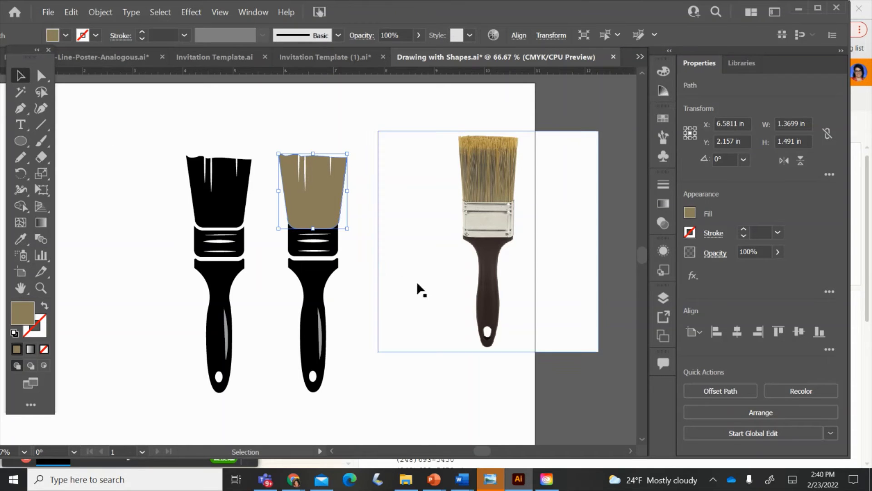
{"action": "left_click", "coordinate": [319, 272]}
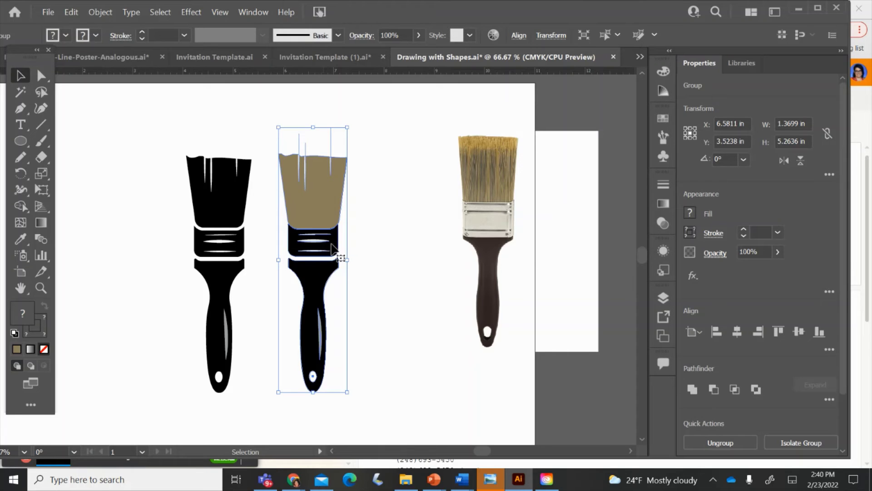
{"action": "left_click", "coordinate": [370, 244]}
{"action": "key", "text": "a"}
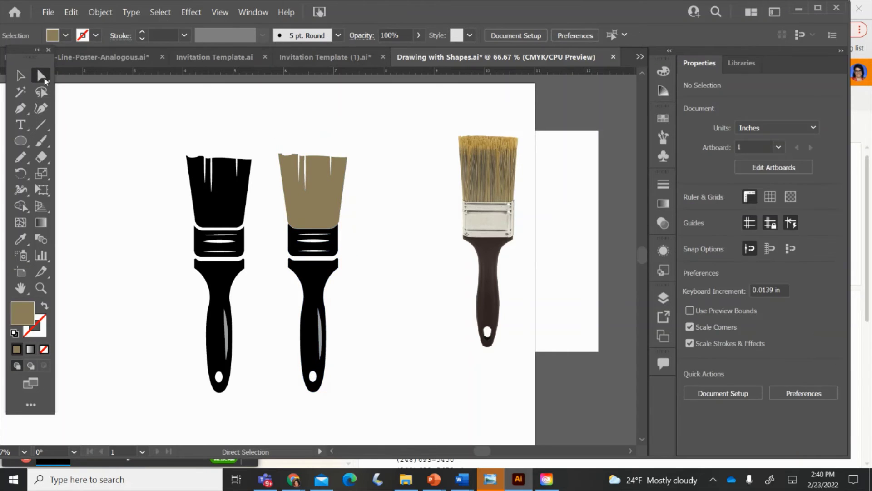
- Recolor the copied brush's ferrule with the light beige-gray sampled from the photo's metal ferrule, and deselect it
{"action": "left_click", "coordinate": [291, 243]}
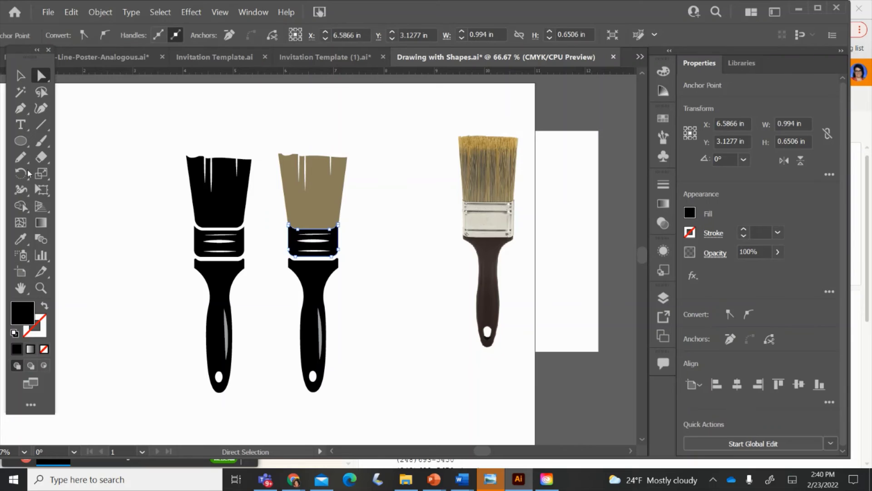
{"action": "left_click", "coordinate": [21, 239]}
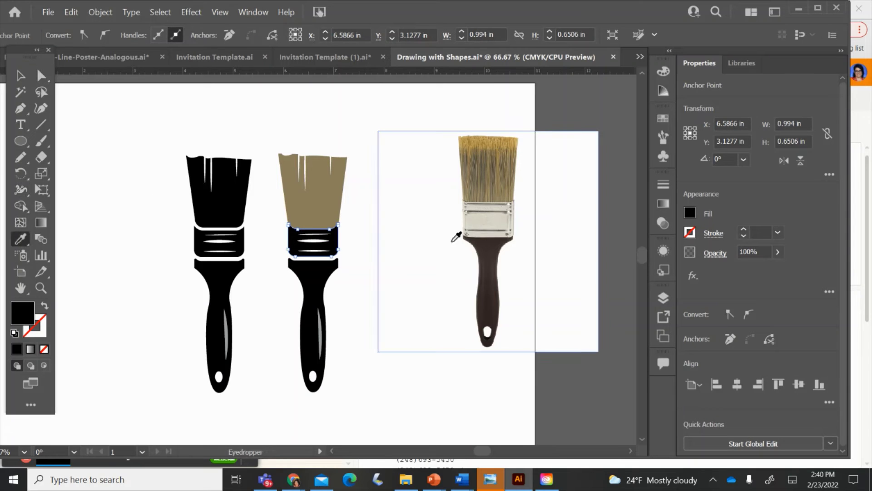
{"action": "left_click", "coordinate": [492, 221]}
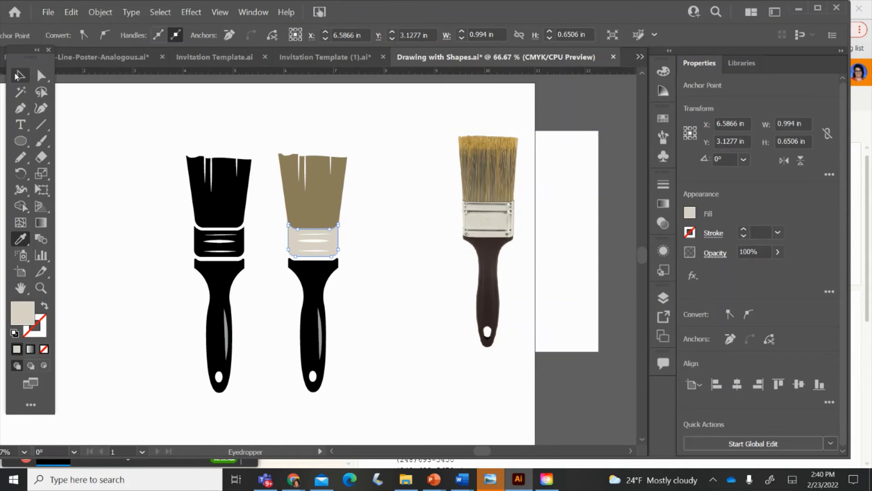
{"action": "left_click", "coordinate": [18, 76]}
{"action": "left_click", "coordinate": [123, 128]}
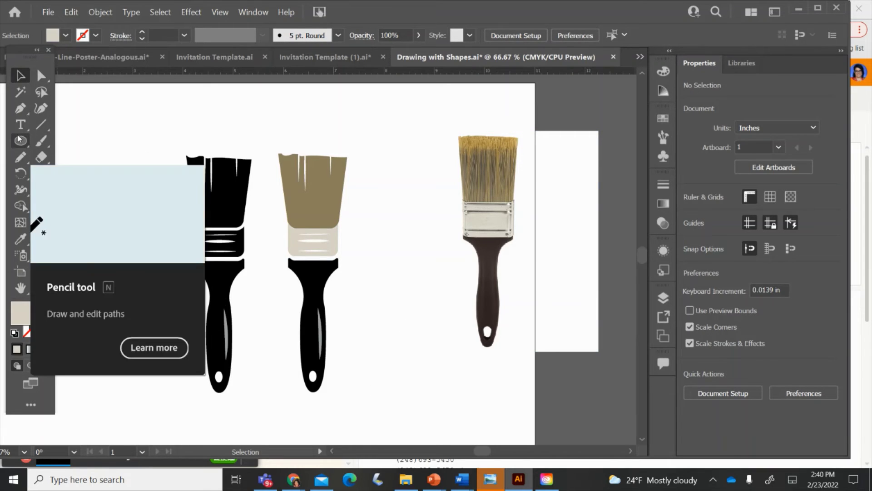
- Add a black dot about 0.09 in wide at 34% opacity in the lower-left corner of the copied brush's ferrule
{"action": "left_click", "coordinate": [21, 141]}
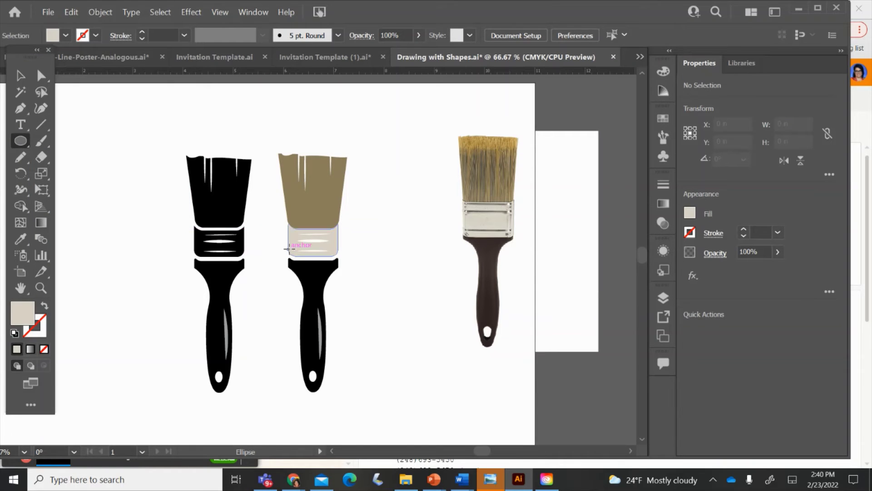
{"action": "mouse_move", "coordinate": [290, 249]}
{"action": "left_mouse_down"}
{"action": "mouse_move", "coordinate": [305, 251]}
{"action": "mouse_move", "coordinate": [296, 253]}
{"action": "left_mouse_up"}
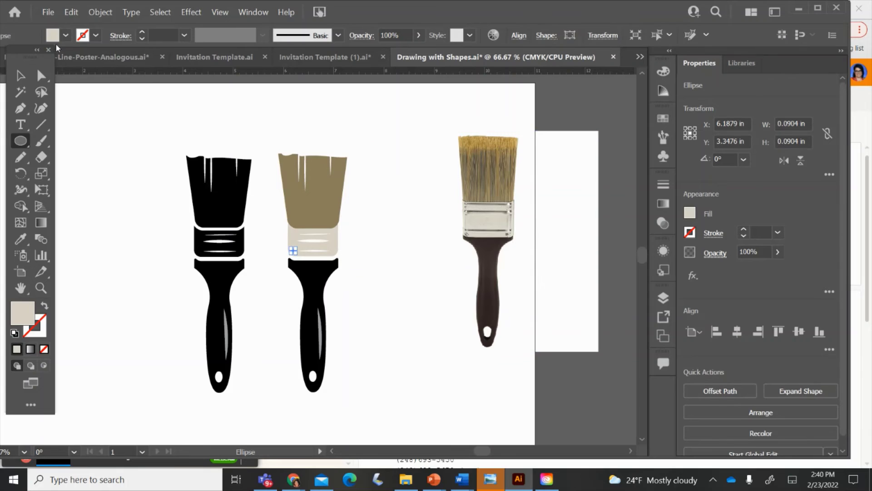
{"action": "left_click", "coordinate": [63, 36]}
{"action": "left_click", "coordinate": [38, 58]}
{"action": "left_click", "coordinate": [107, 153]}
{"action": "key", "text": "Escape"}
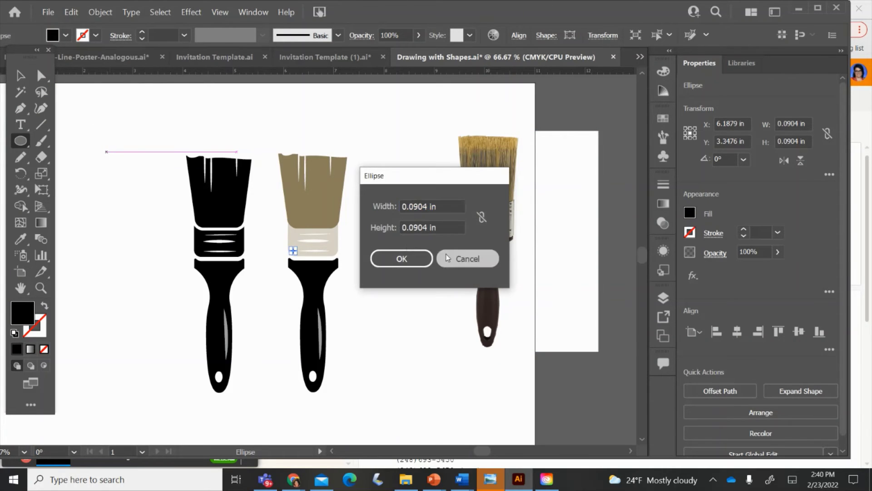
{"action": "left_click", "coordinate": [20, 75]}
{"action": "left_click", "coordinate": [136, 130]}
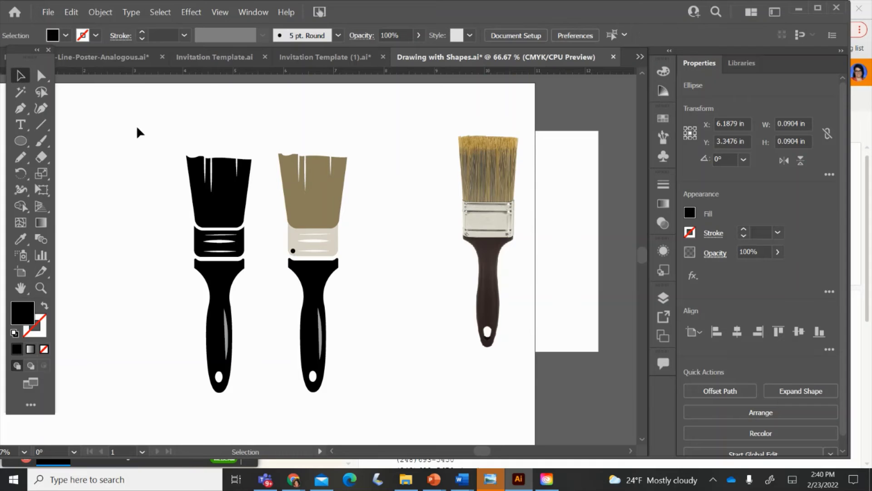
{"action": "left_click", "coordinate": [293, 250]}
{"action": "left_click", "coordinate": [435, 263]}
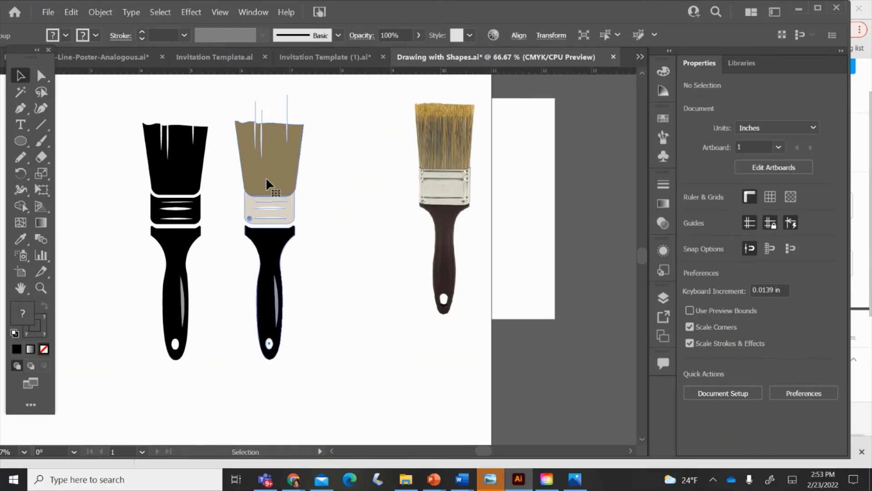
- Ungroup the copied brush's outer groups so the white line details are separated from the main shapes
{"action": "left_click", "coordinate": [266, 176]}
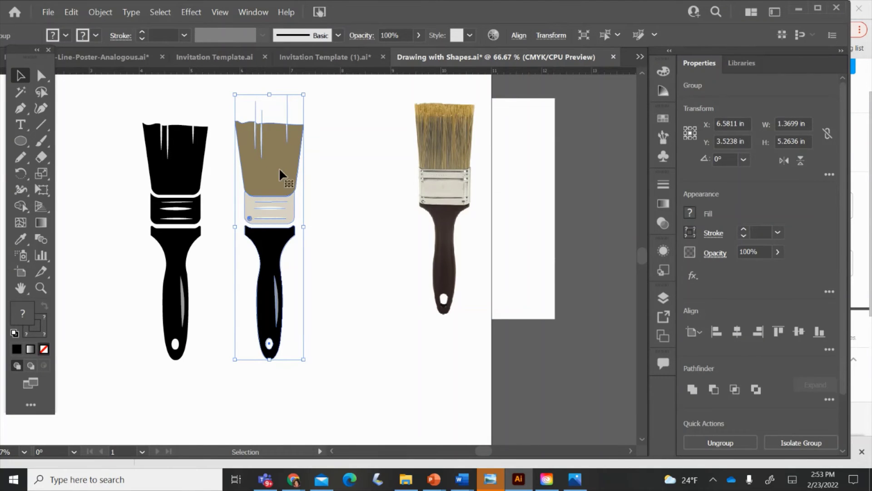
{"action": "right_click", "coordinate": [279, 168]}
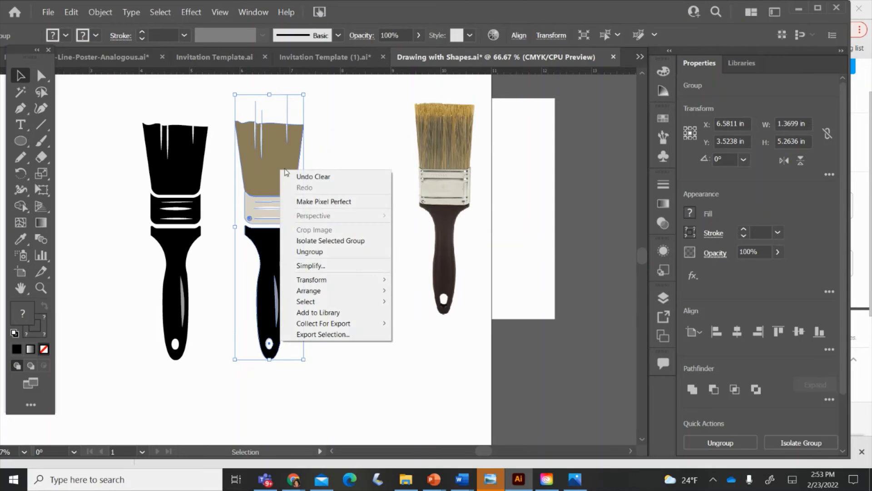
{"action": "left_click", "coordinate": [309, 249]}
{"action": "left_click", "coordinate": [342, 197]}
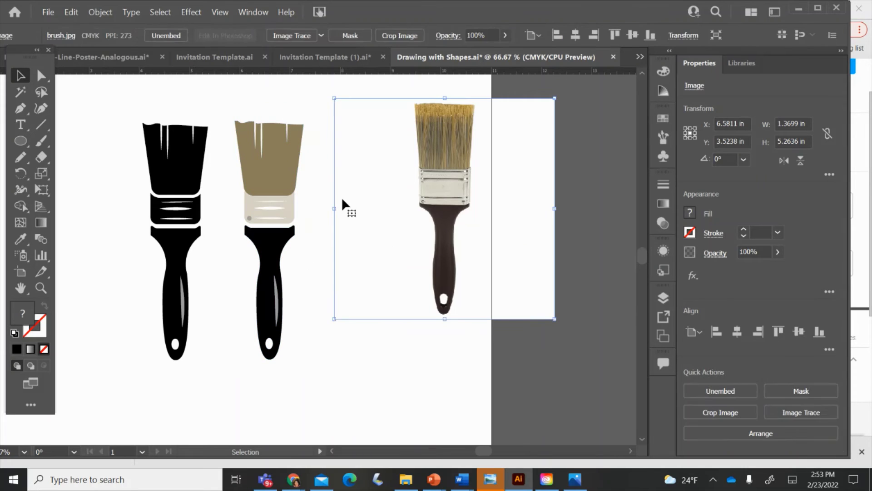
{"action": "left_click", "coordinate": [258, 172]}
{"action": "left_click", "coordinate": [43, 78]}
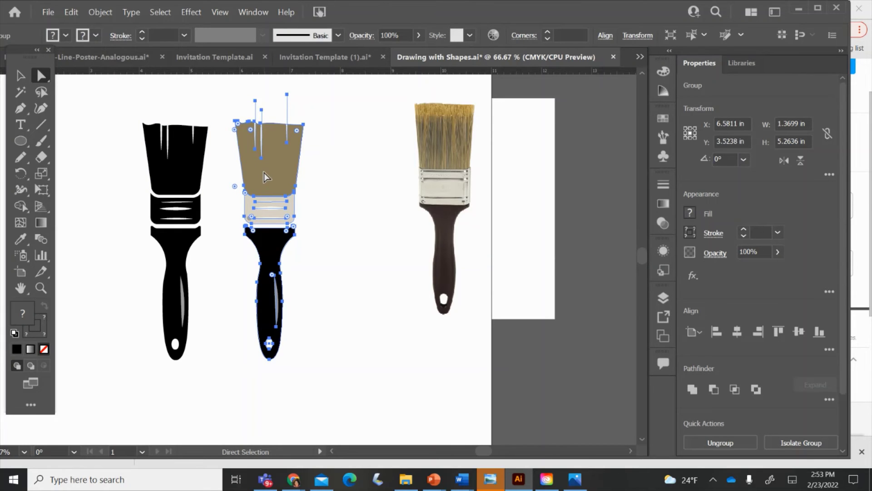
{"action": "right_click", "coordinate": [265, 176]}
{"action": "left_click", "coordinate": [293, 255]}
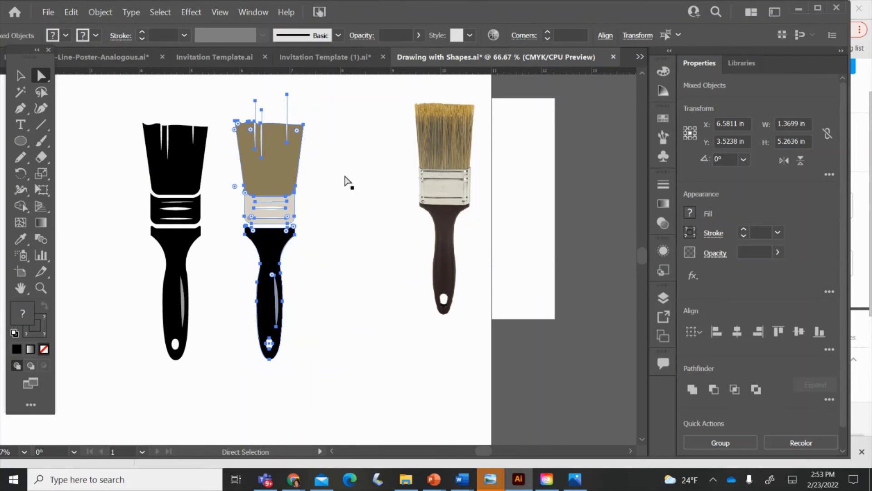
- Ungroup the remaining nested group holding the copied brush's bristles, ferrule and handle
{"action": "left_click", "coordinate": [20, 75]}
{"action": "left_click", "coordinate": [109, 145]}
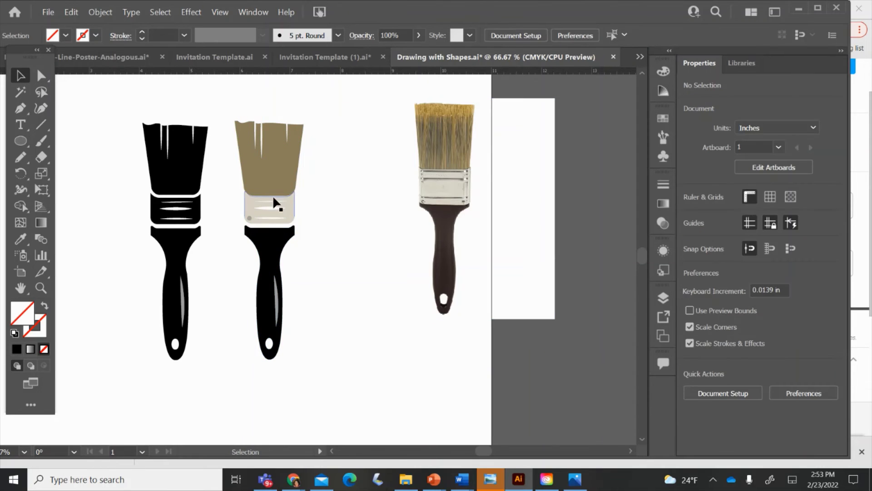
{"action": "left_click", "coordinate": [270, 188]}
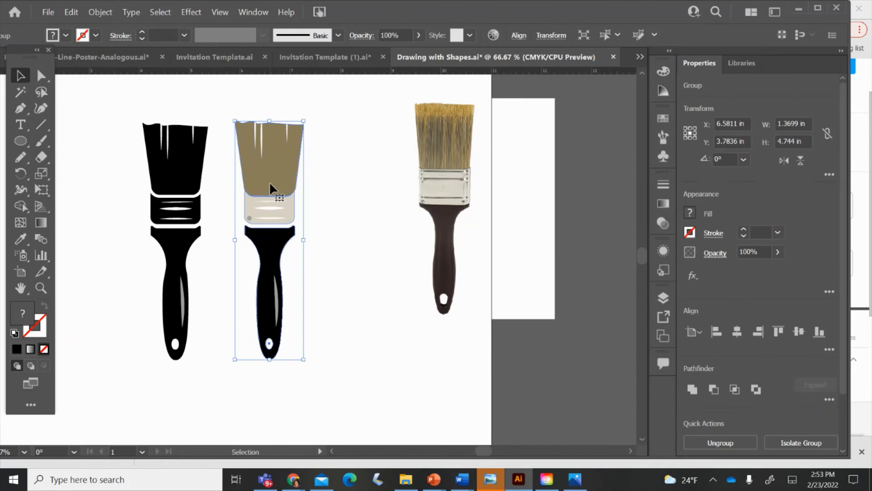
{"action": "right_click", "coordinate": [269, 181]}
{"action": "left_click", "coordinate": [311, 266]}
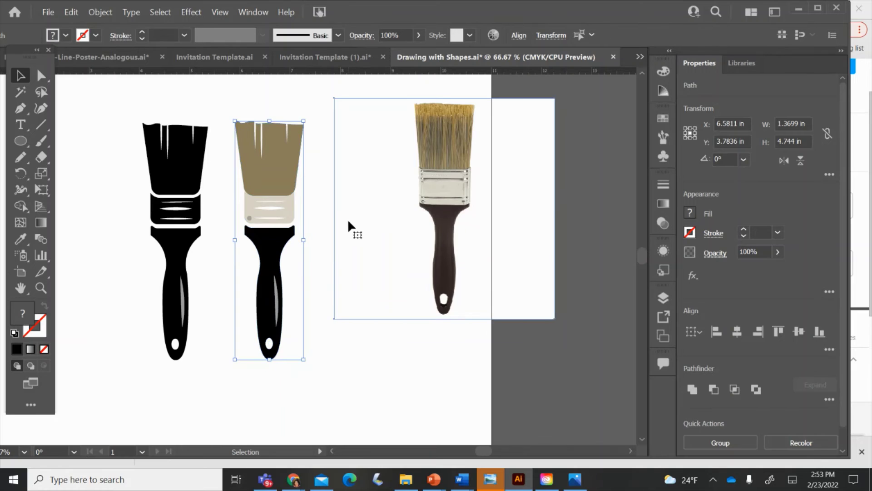
- Nudge the copied brush's tan bristles up five increments to open a gap above the ferrule, and deselect them
{"action": "left_click", "coordinate": [291, 167]}
{"action": "key", "text": "Up"}
{"action": "key", "text": "Up"}
{"action": "key", "text": "Up"}
{"action": "key", "text": "Up"}
{"action": "key", "text": "Up"}
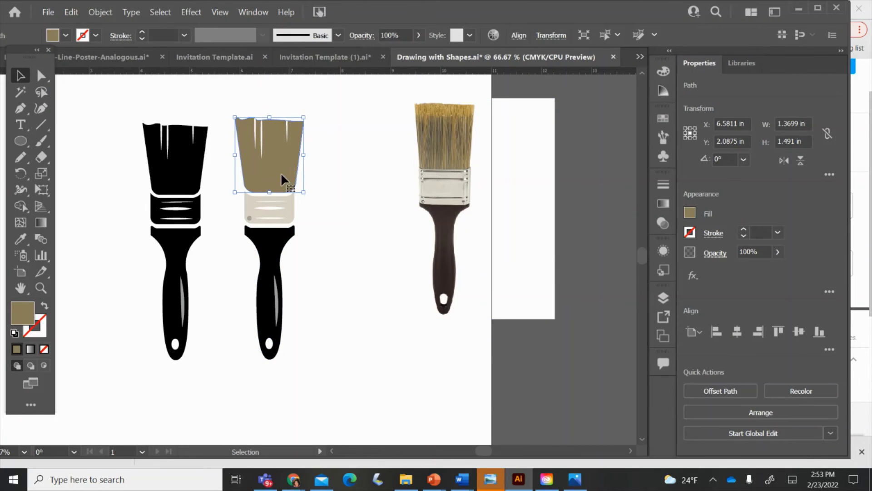
{"action": "left_click", "coordinate": [339, 166]}
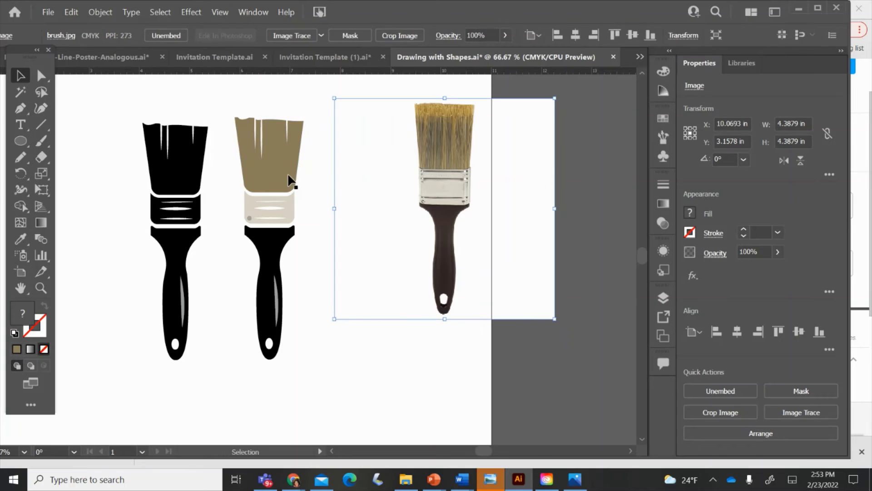
{"action": "left_click", "coordinate": [252, 173]}
{"action": "left_click", "coordinate": [215, 294]}
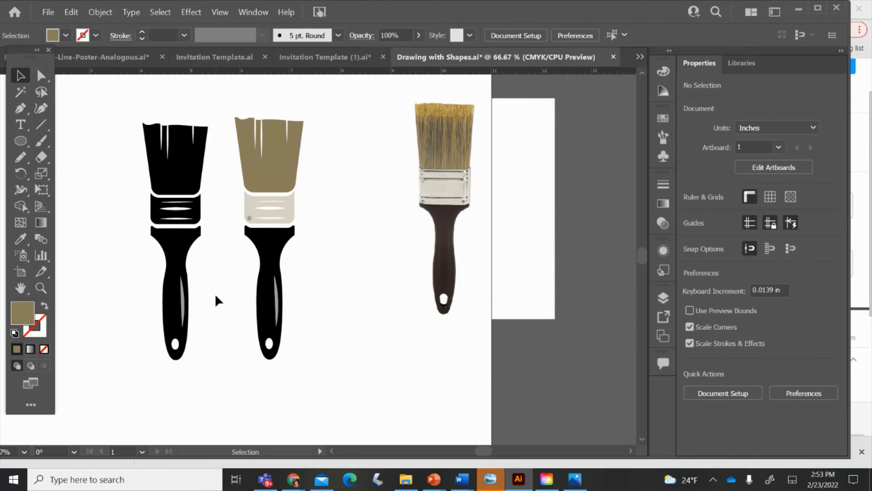
- Draw a matching circle about 0.09 in wide in the lower-left corner of the black brush's ferrule and fill it white
{"action": "left_click", "coordinate": [250, 218]}
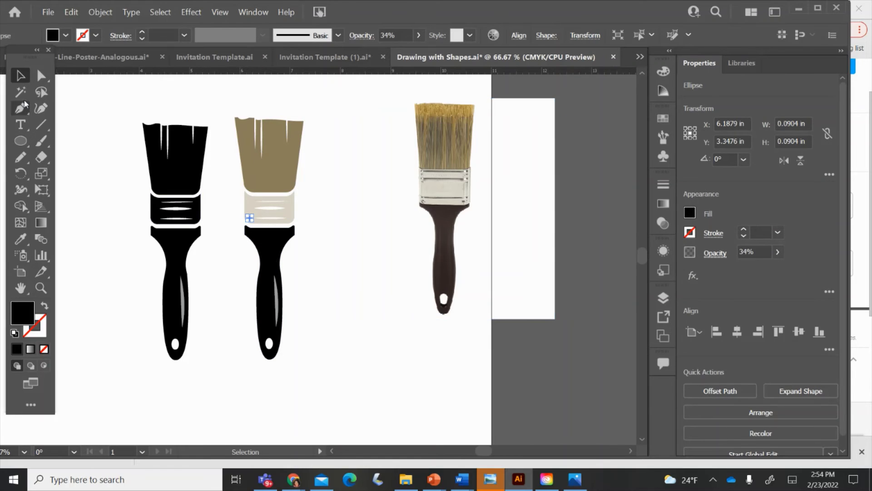
{"action": "left_click", "coordinate": [20, 141]}
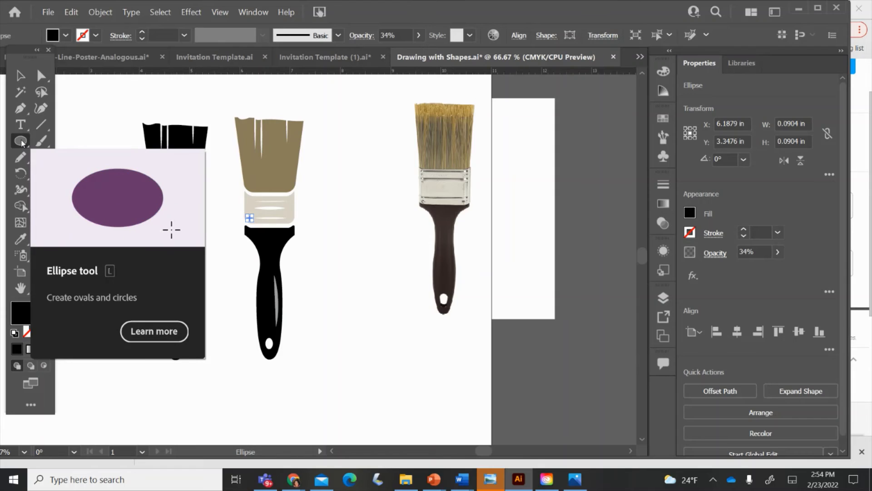
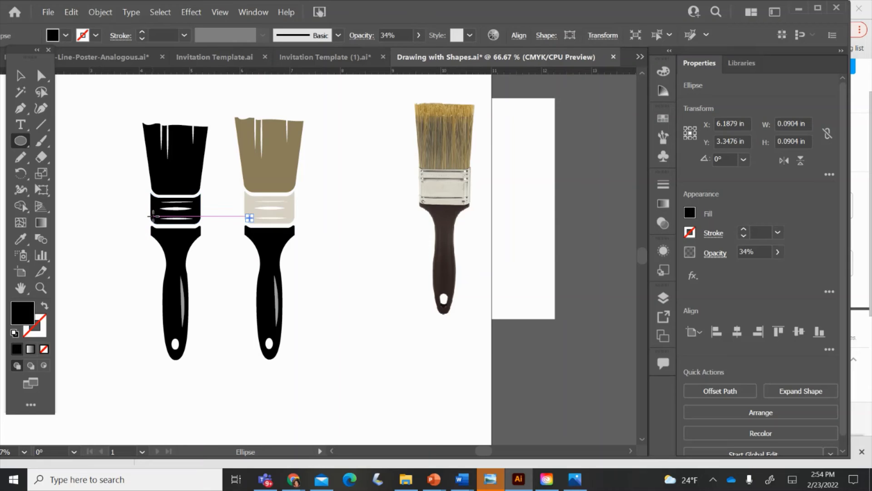
{"action": "left_click_drag", "start_coordinate": [153, 216], "coordinate": [157, 221]}
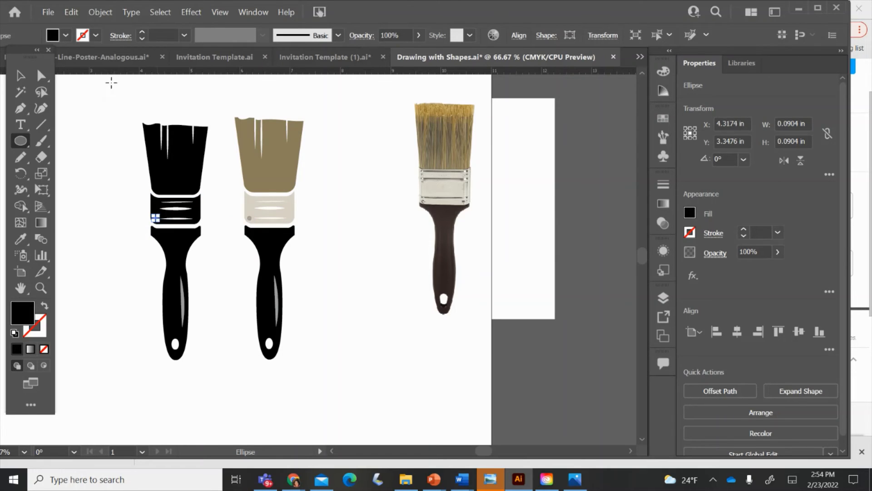
{"action": "left_click", "coordinate": [66, 35]}
{"action": "left_click", "coordinate": [29, 59]}
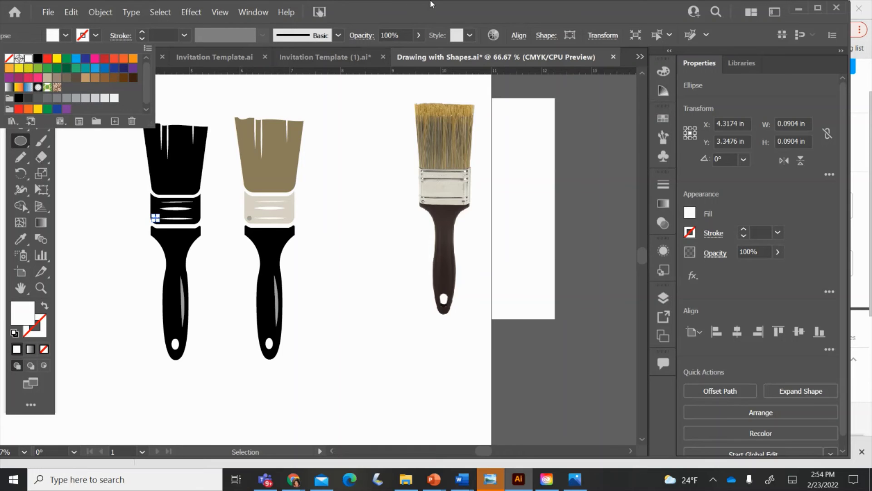
{"action": "left_click", "coordinate": [430, 4]}
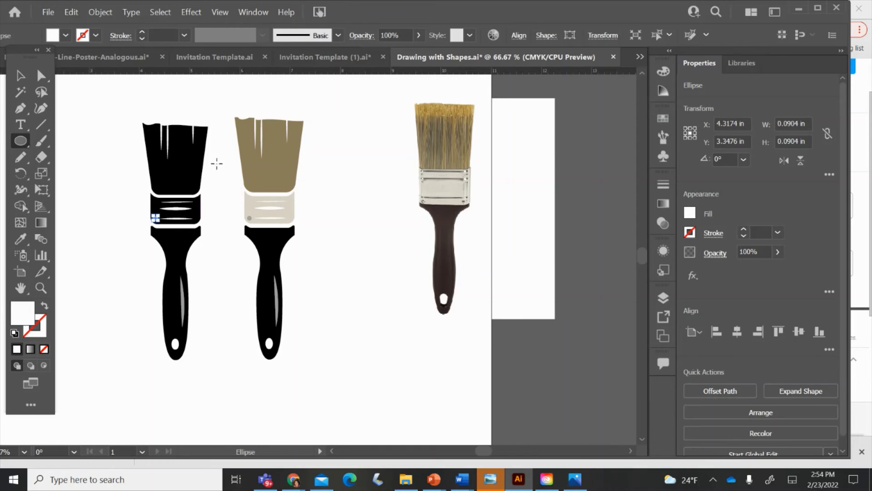
{"action": "left_click", "coordinate": [20, 77]}
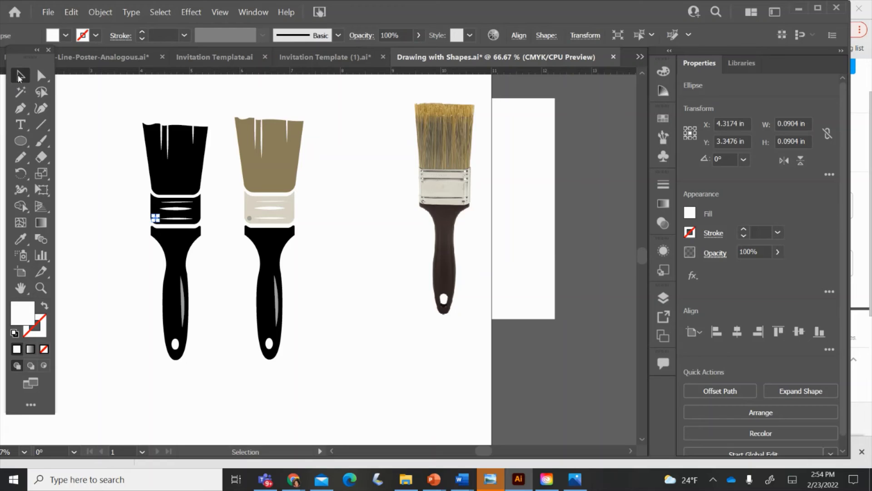
{"action": "left_click", "coordinate": [99, 144]}
- Group all parts of the colored brush, including its ferrule dot and highlight lines, and deselect the group
{"action": "left_click", "coordinate": [266, 165]}
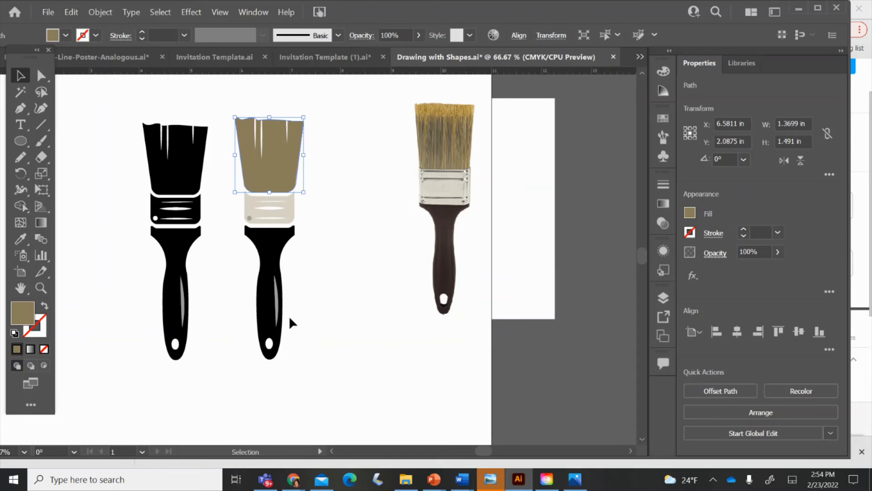
{"action": "left_click", "coordinate": [209, 104]}
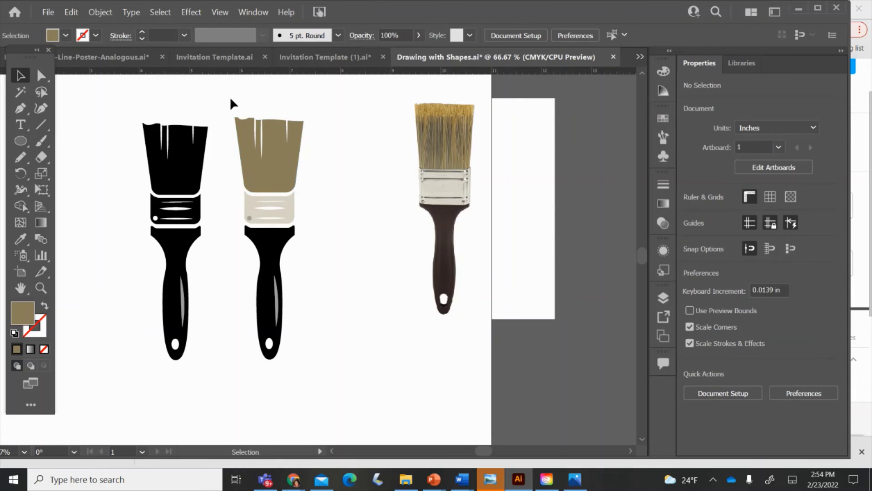
{"action": "left_click", "coordinate": [312, 353]}
{"action": "right_click", "coordinate": [277, 178]}
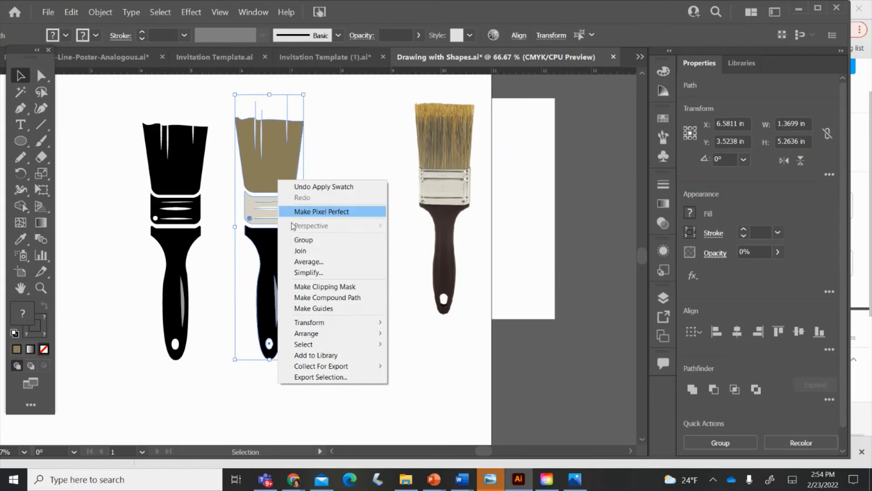
{"action": "left_click", "coordinate": [299, 239]}
{"action": "left_click", "coordinate": [145, 116]}
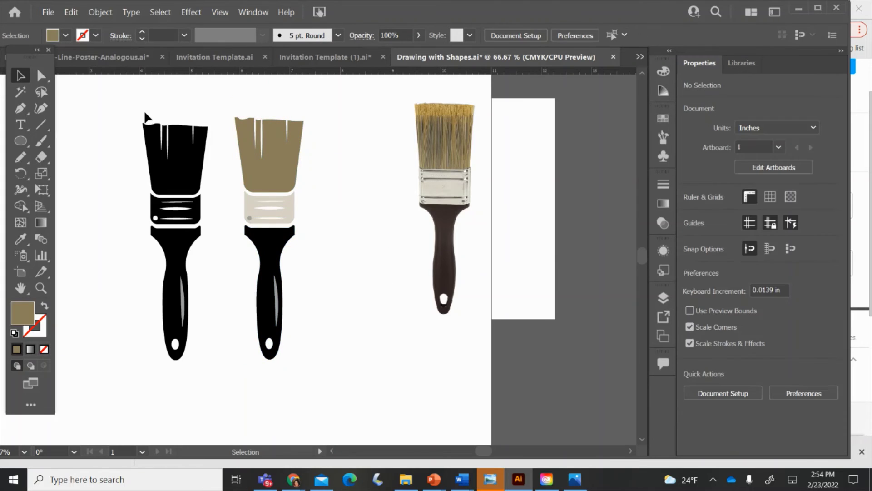
- Group all parts of the black brush with its white ferrule dot, and move the group slightly up and left
{"action": "left_click_drag", "start_coordinate": [146, 116], "coordinate": [210, 348]}
{"action": "right_click", "coordinate": [168, 164]}
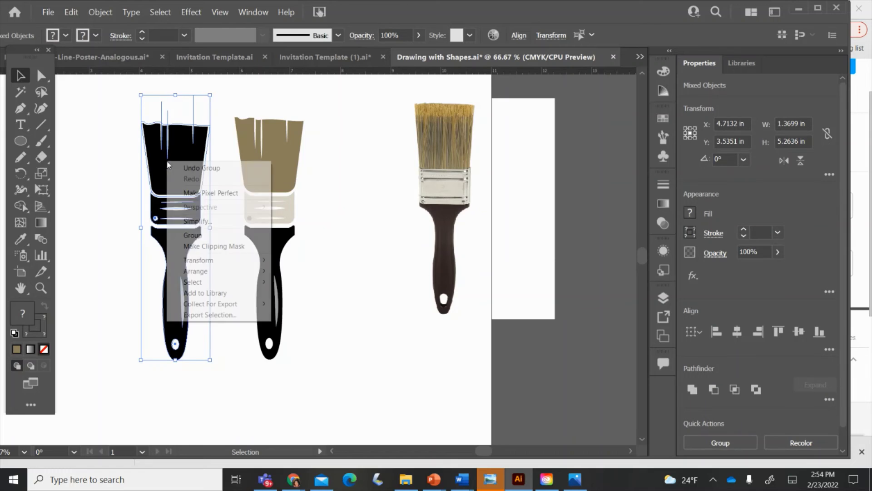
{"action": "left_click", "coordinate": [192, 235]}
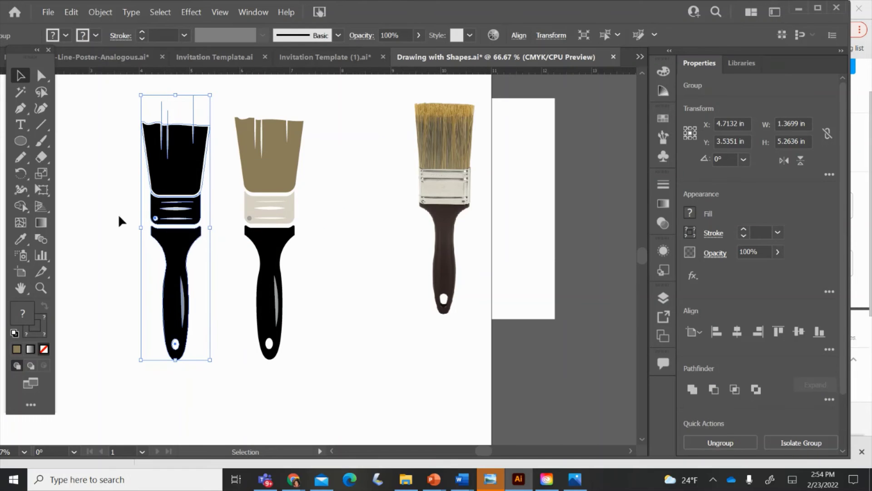
{"action": "left_click", "coordinate": [109, 198]}
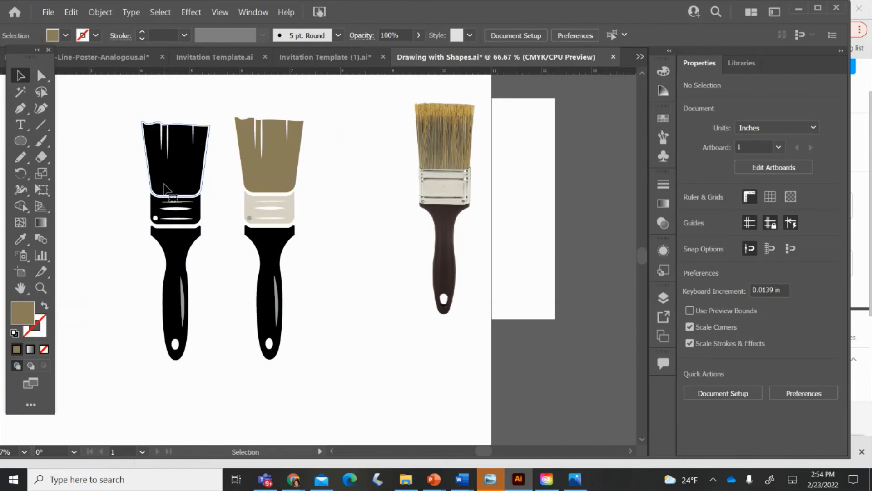
{"action": "left_click_drag", "start_coordinate": [165, 188], "coordinate": [154, 180]}
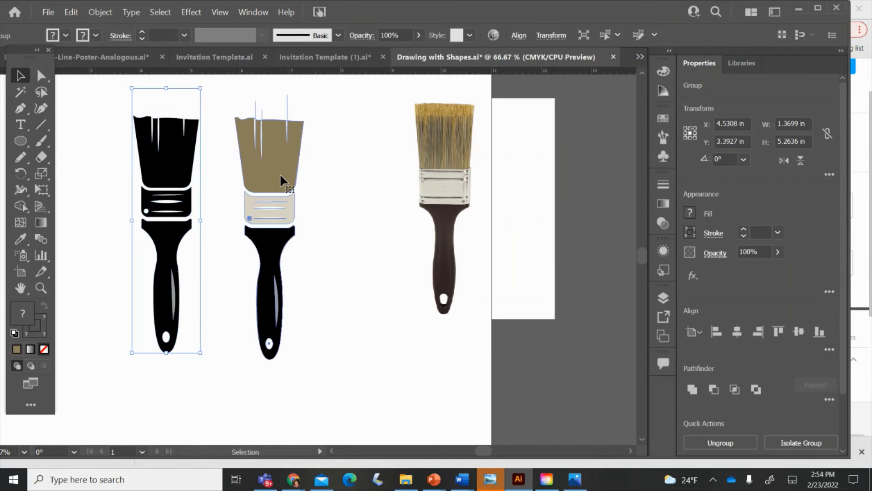
- Move the colored brush group closer to the black brush and deselect it
{"action": "left_click_drag", "start_coordinate": [280, 174], "coordinate": [253, 175]}
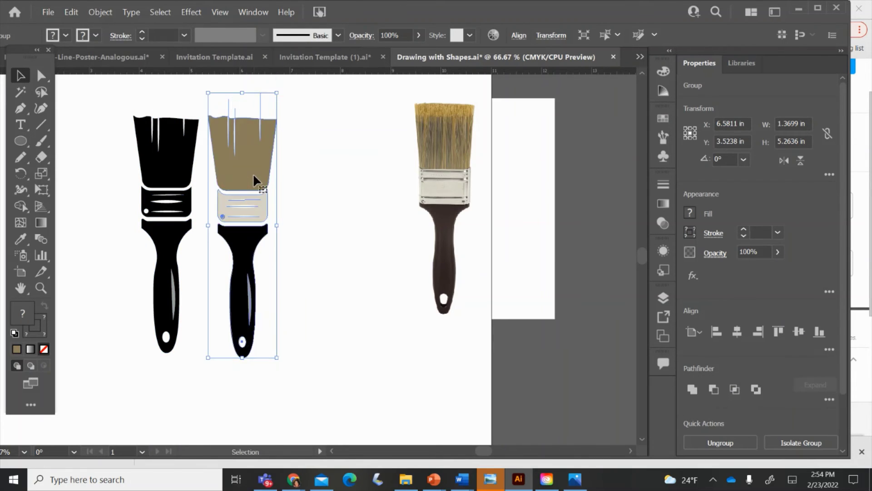
{"action": "left_click", "coordinate": [312, 186]}
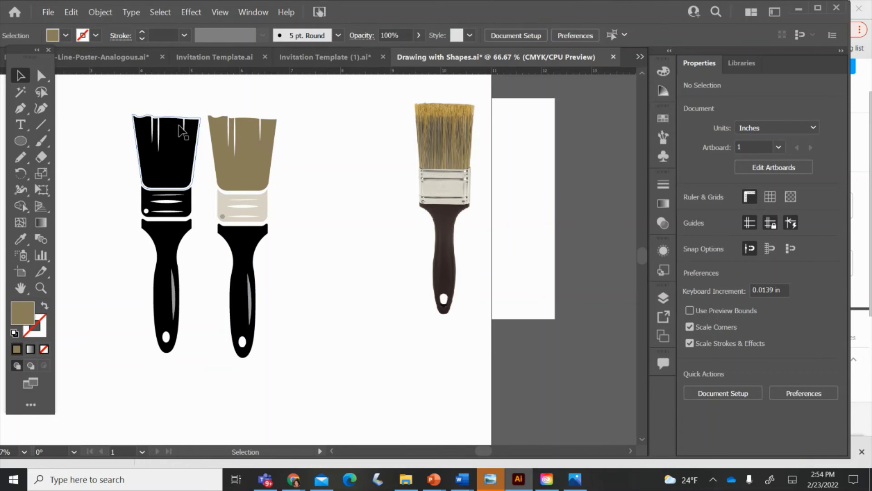
- Try to duplicate the black brush by pasting a copy and placing it beside the colored brush
{"action": "left_click", "coordinate": [181, 131]}
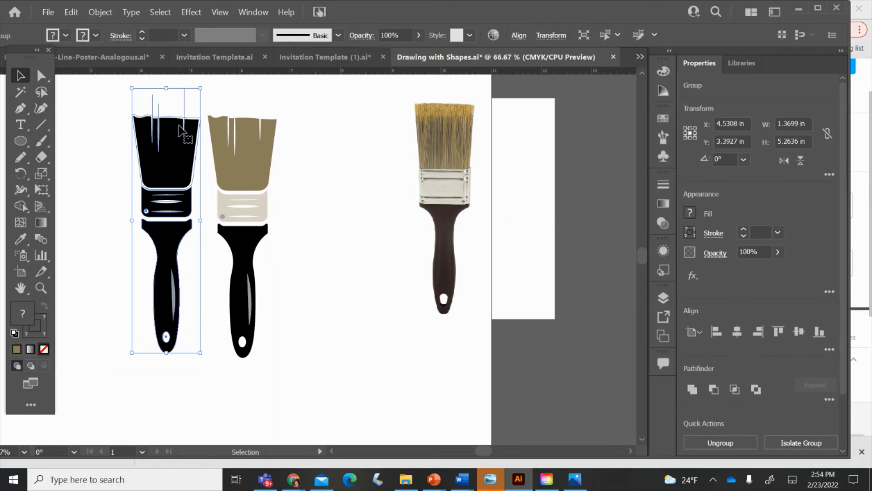
{"action": "key", "text": "c"}
{"action": "key", "text": "ctrl+v"}
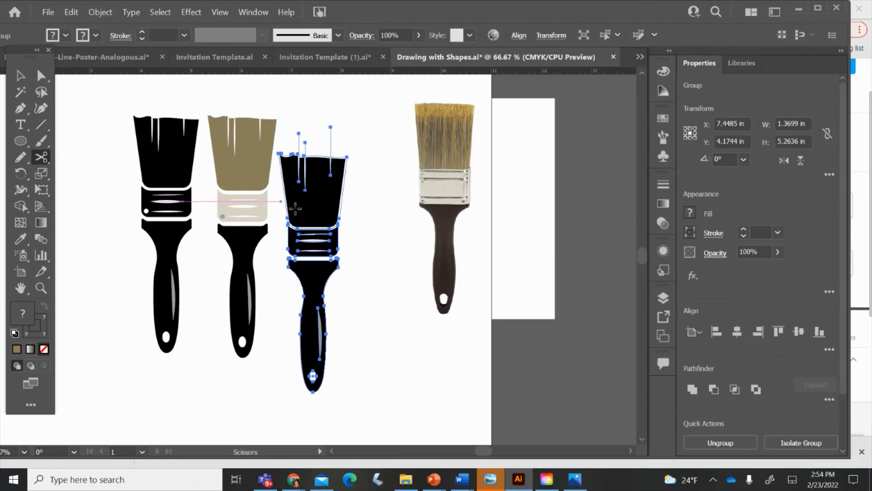
{"action": "left_click", "coordinate": [329, 204]}
{"action": "left_click", "coordinate": [544, 253]}
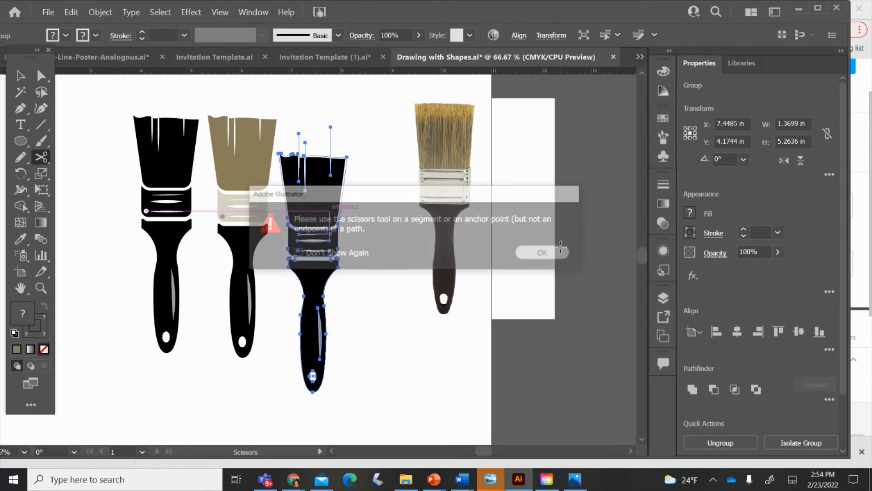
{"action": "key", "text": "v"}
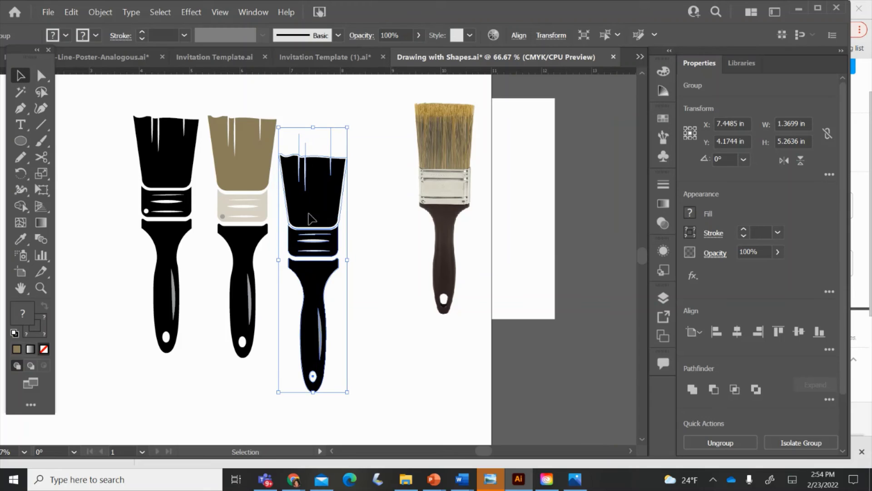
{"action": "mouse_move", "coordinate": [309, 221]}
{"action": "left_mouse_down"}
{"action": "mouse_move", "coordinate": [320, 181]}
{"action": "mouse_move", "coordinate": [314, 183]}
{"action": "left_mouse_up"}
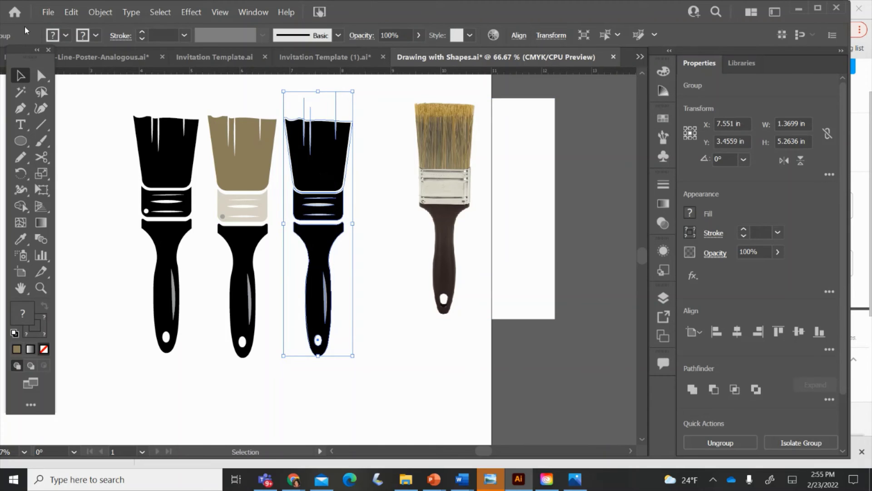
- Delete the pasted black brush copy that lacks the ferrule dot
{"action": "left_click", "coordinate": [147, 211]}
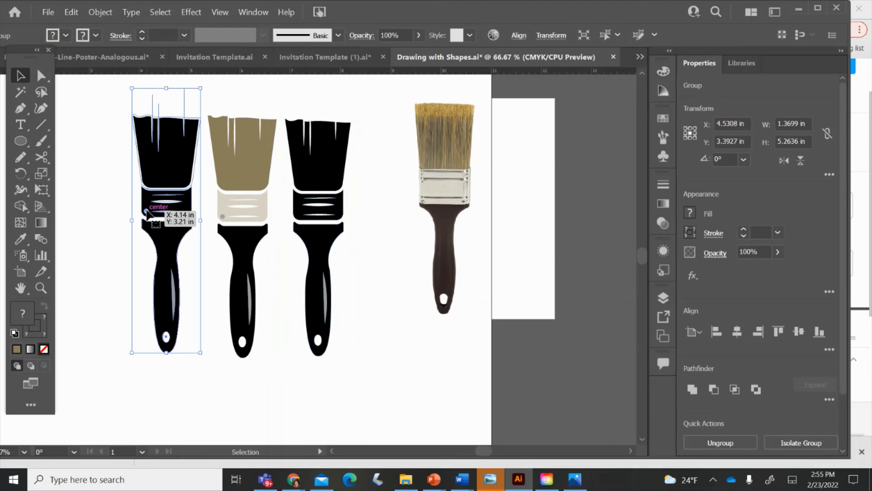
{"action": "key", "text": "Delete"}
{"action": "key", "text": "ctrl+z"}
{"action": "left_click", "coordinate": [334, 208]}
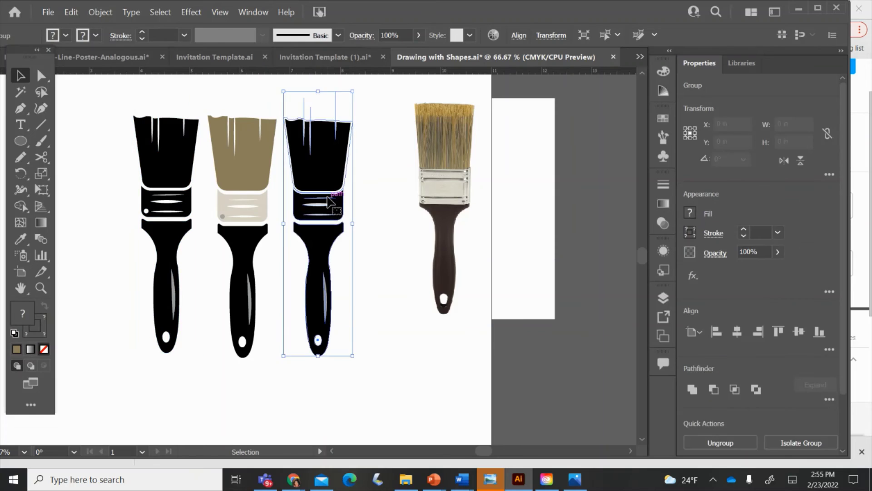
{"action": "key", "text": "Delete"}
{"action": "key", "text": "backslash"}
- Copy the complete black brush group with its ferrule dot, paste it, and line it up beside the colored brush
{"action": "left_click", "coordinate": [21, 76]}
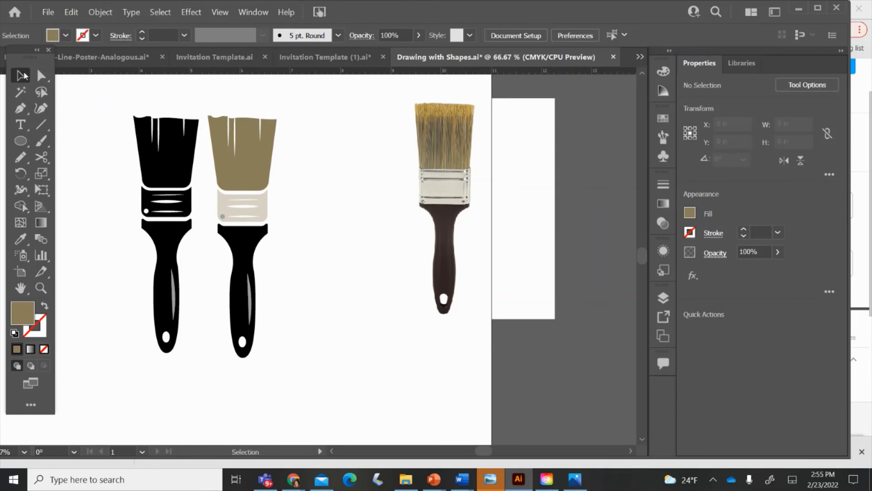
{"action": "left_click", "coordinate": [183, 197]}
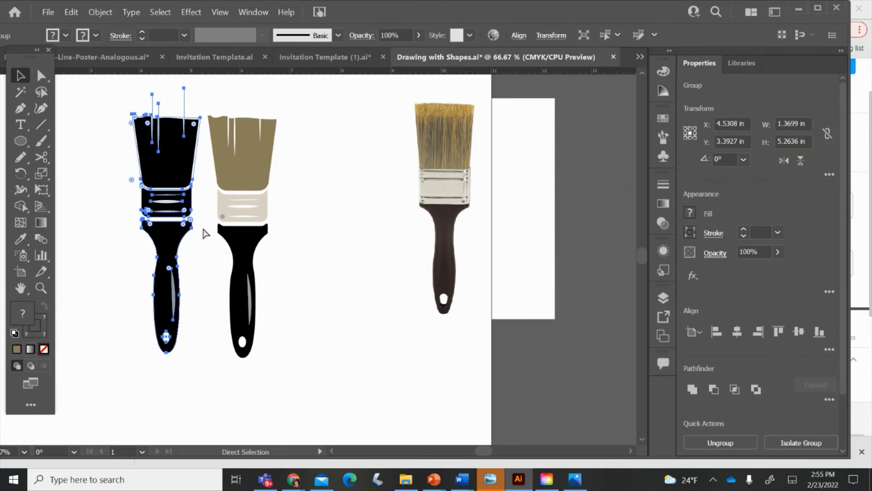
{"action": "key", "text": "ctrl+c"}
{"action": "key", "text": "ctrl+v"}
{"action": "left_click_drag", "start_coordinate": [306, 198], "coordinate": [315, 146]}
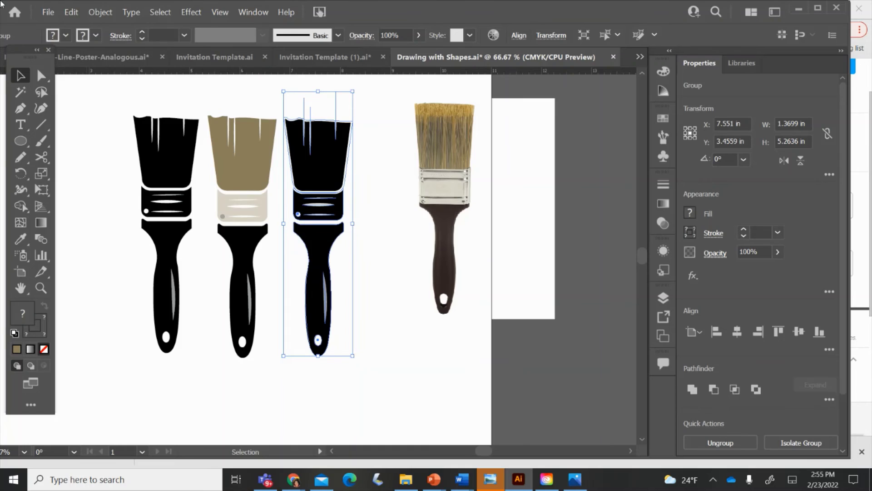
- Set the new brush copy's fill to None and give all its parts a black stroke
{"action": "left_click", "coordinate": [66, 36]}
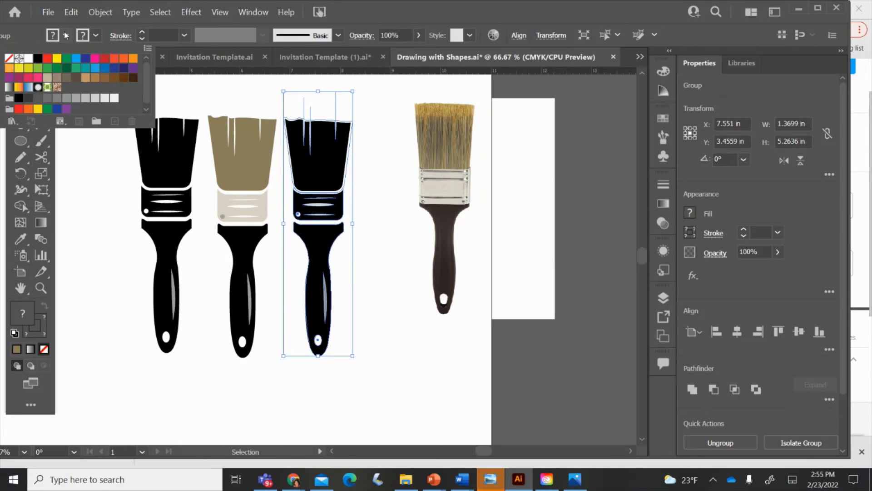
{"action": "left_click", "coordinate": [601, 298]}
{"action": "left_click", "coordinate": [690, 212]}
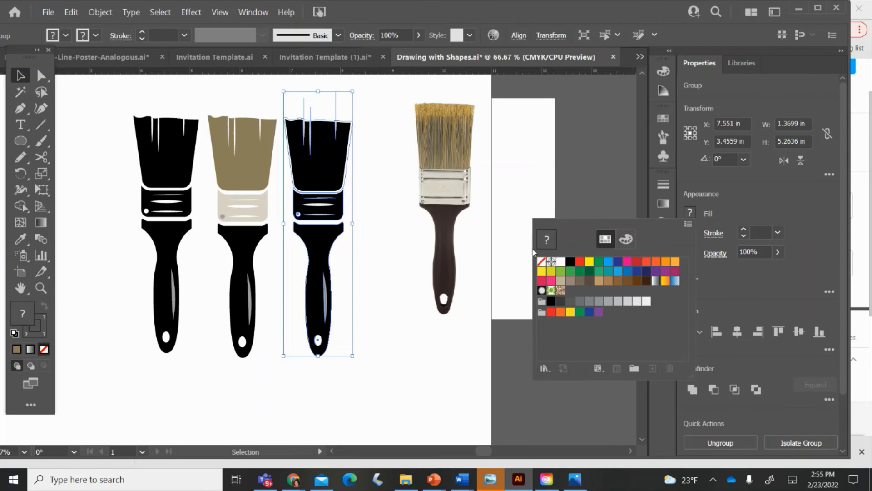
{"action": "left_click", "coordinate": [542, 262]}
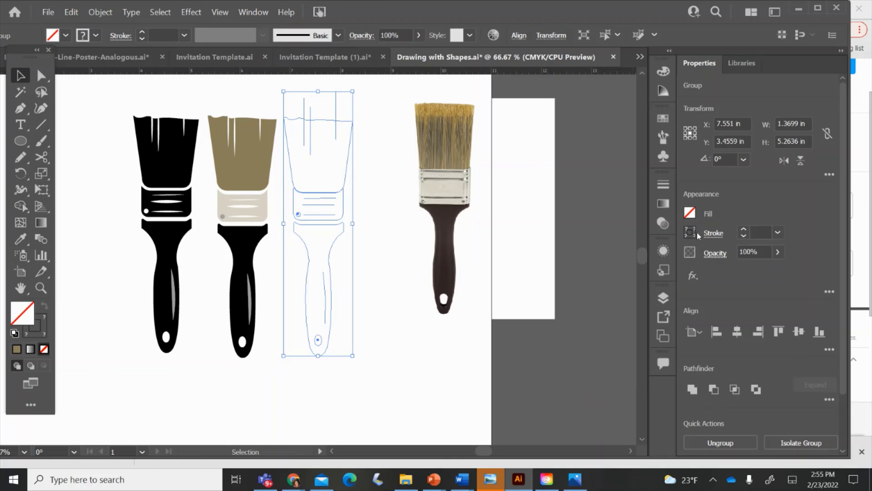
{"action": "left_click", "coordinate": [690, 232]}
{"action": "left_click", "coordinate": [570, 282]}
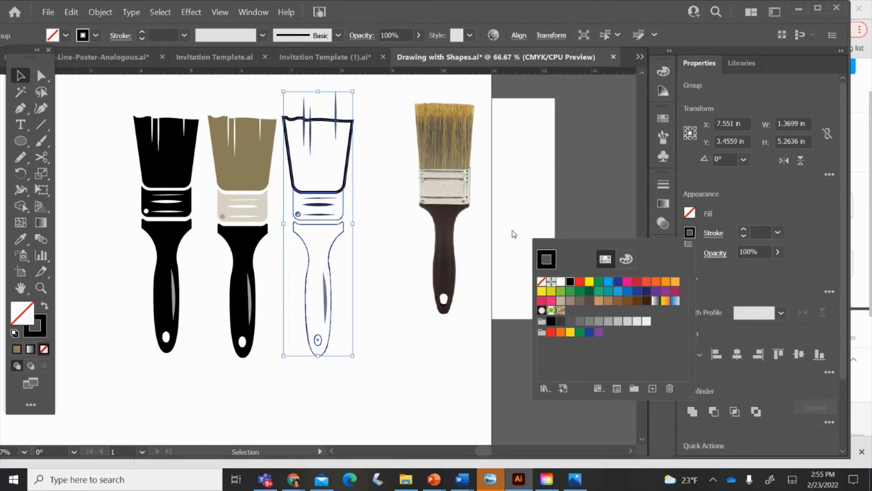
{"action": "left_click", "coordinate": [350, 129]}
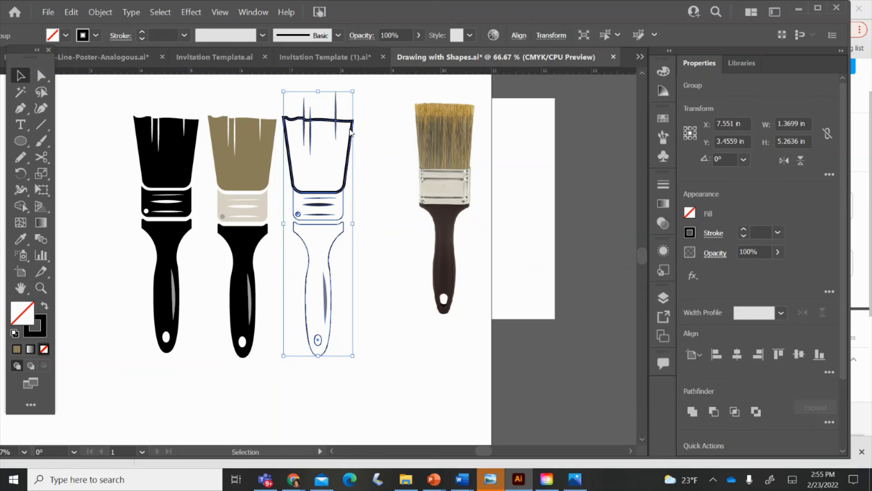
- Ungroup the outlined brush copy once to separate its ferrule dot, and deselect the parts
{"action": "right_click", "coordinate": [350, 132]}
{"action": "left_click", "coordinate": [376, 211]}
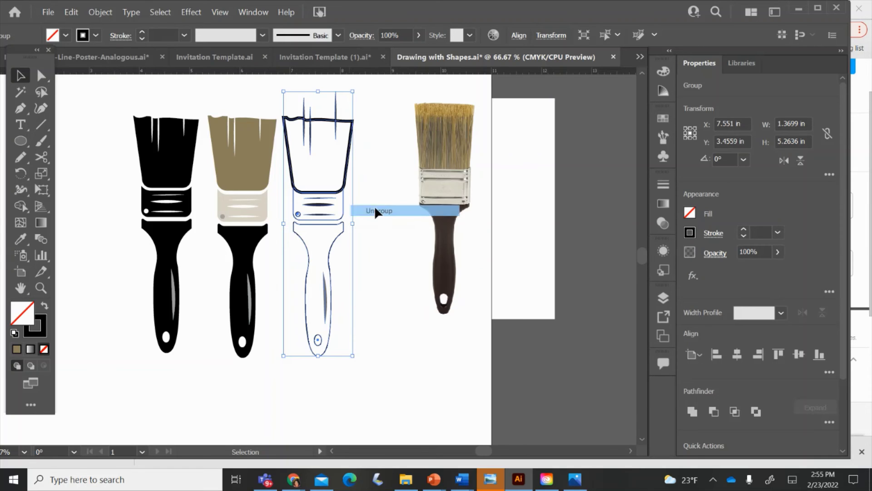
{"action": "right_click", "coordinate": [305, 130]}
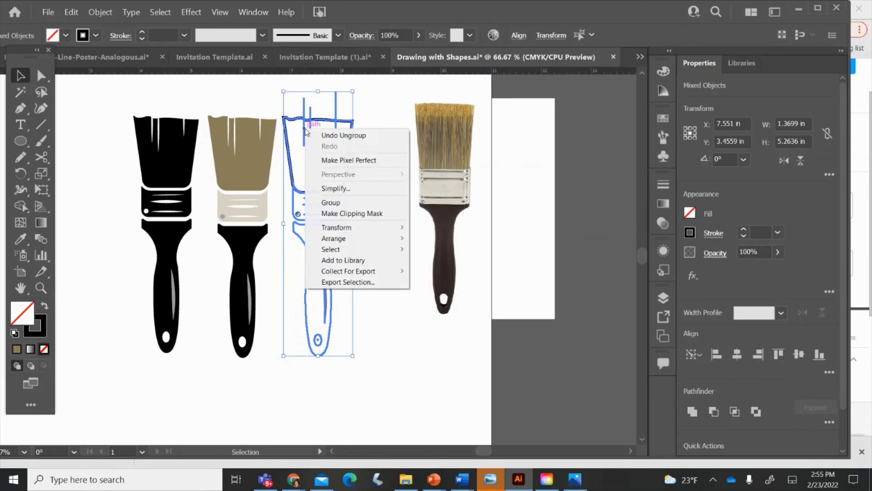
{"action": "left_click", "coordinate": [272, 258]}
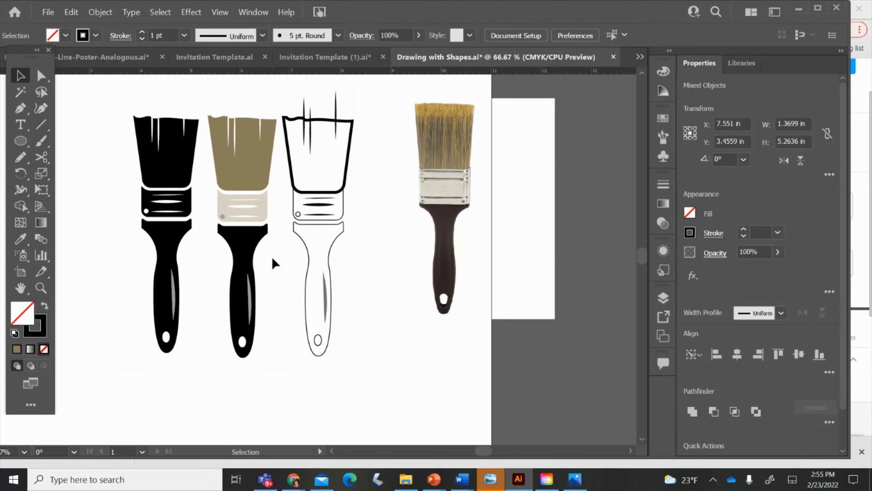
- Ungroup the outlined brush's two remaining nested groups into individual paths and deselect them
{"action": "left_click", "coordinate": [307, 246]}
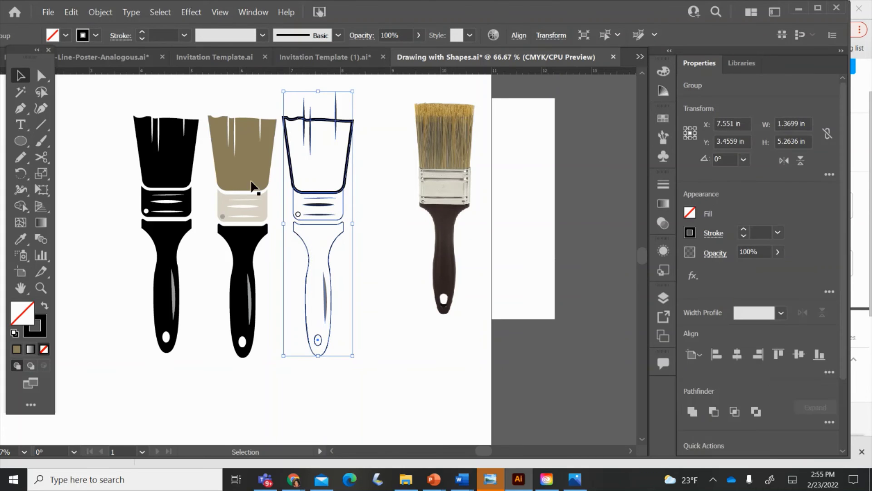
{"action": "right_click", "coordinate": [299, 135]}
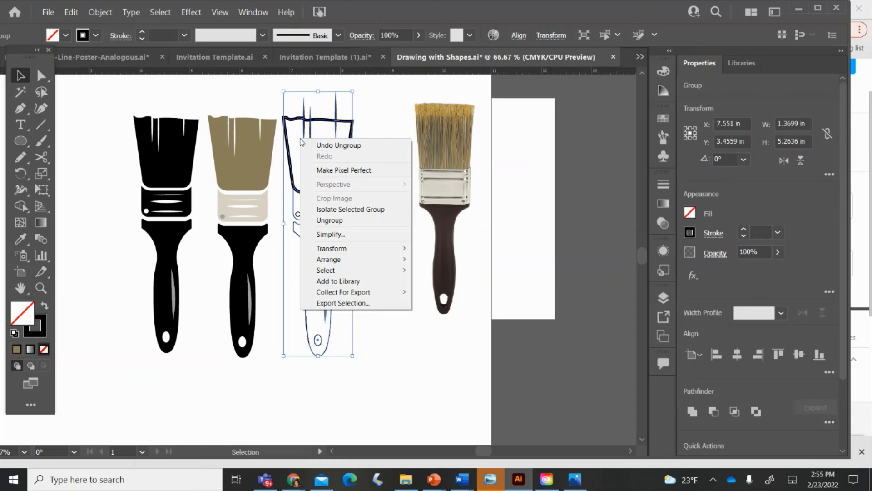
{"action": "left_click", "coordinate": [330, 222]}
{"action": "left_click", "coordinate": [268, 271]}
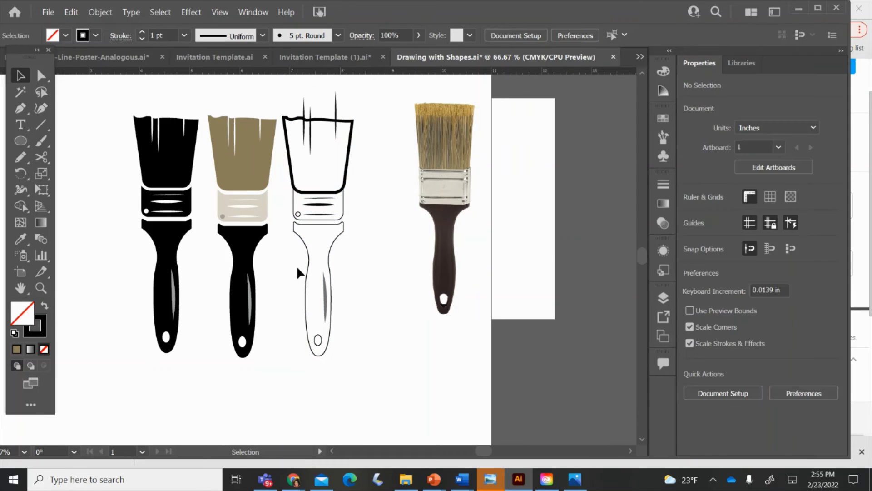
{"action": "left_click", "coordinate": [308, 273]}
{"action": "right_click", "coordinate": [307, 273]}
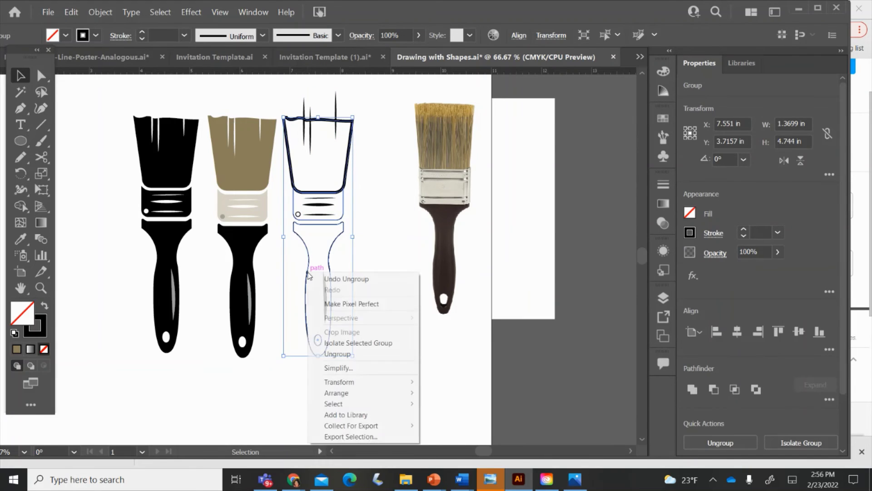
{"action": "left_click", "coordinate": [327, 355]}
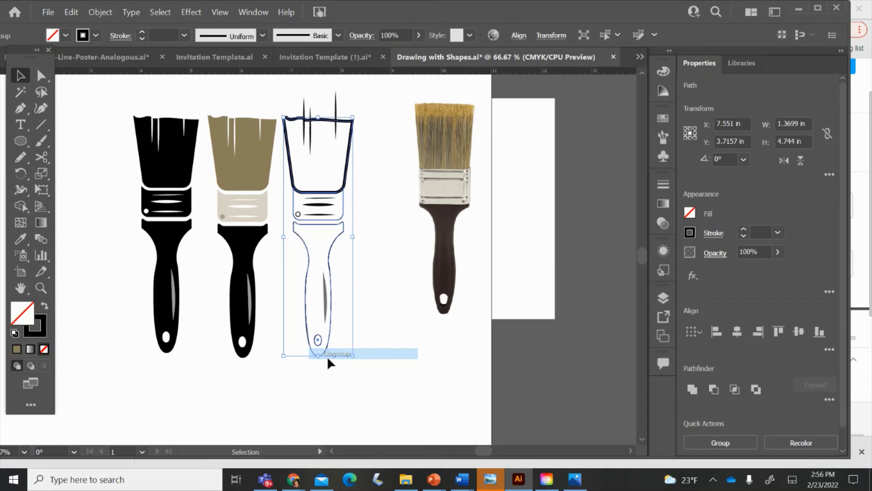
{"action": "left_click", "coordinate": [377, 344]}
{"action": "left_click", "coordinate": [41, 75]}
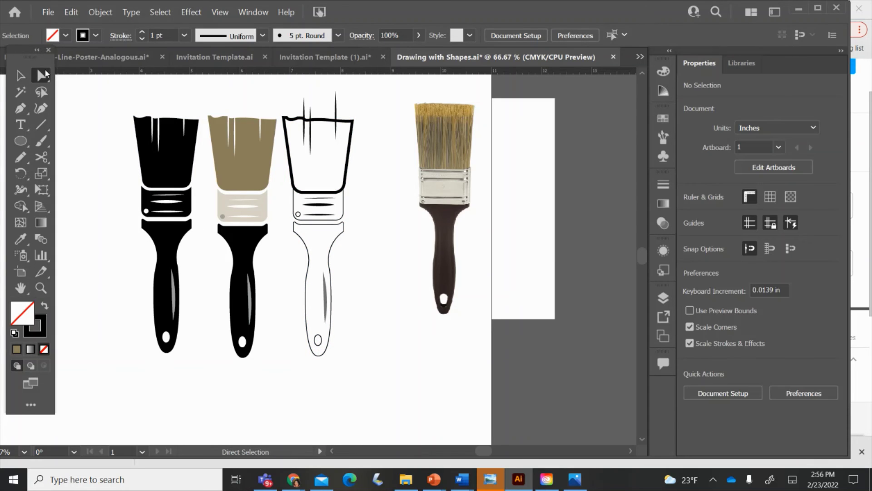
{"action": "left_click", "coordinate": [329, 251]}
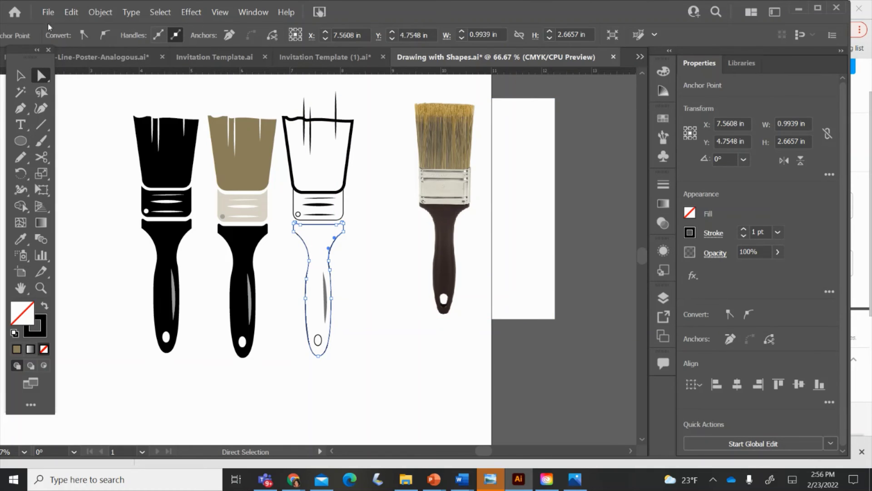
{"action": "left_click", "coordinate": [22, 76]}
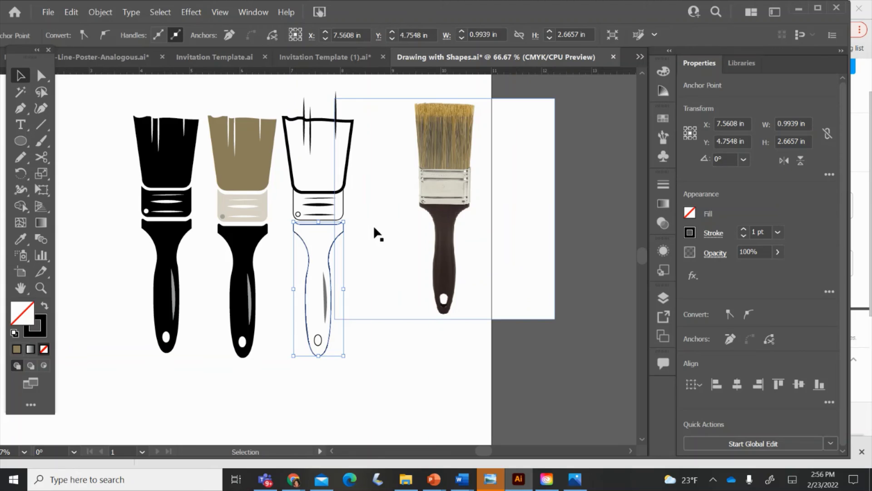
{"action": "left_click", "coordinate": [371, 351]}
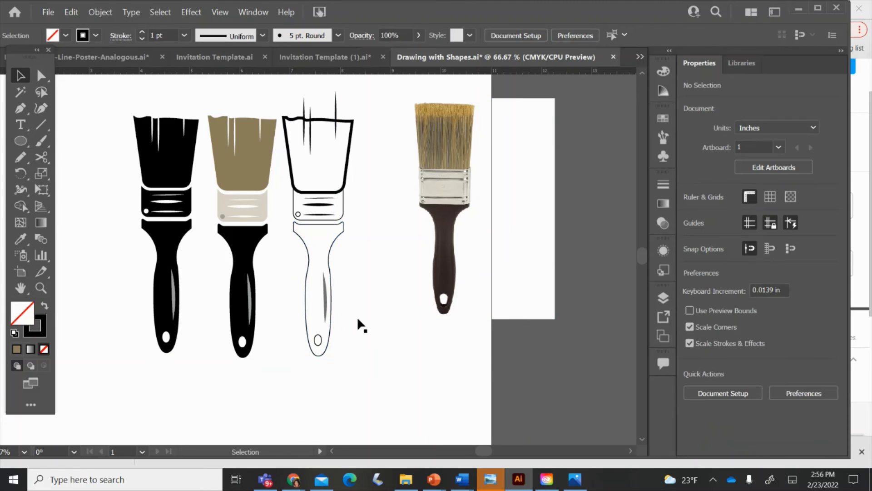
- Set the stroke weight of the outlined brush's handle to 3 pt
{"action": "left_click", "coordinate": [308, 247]}
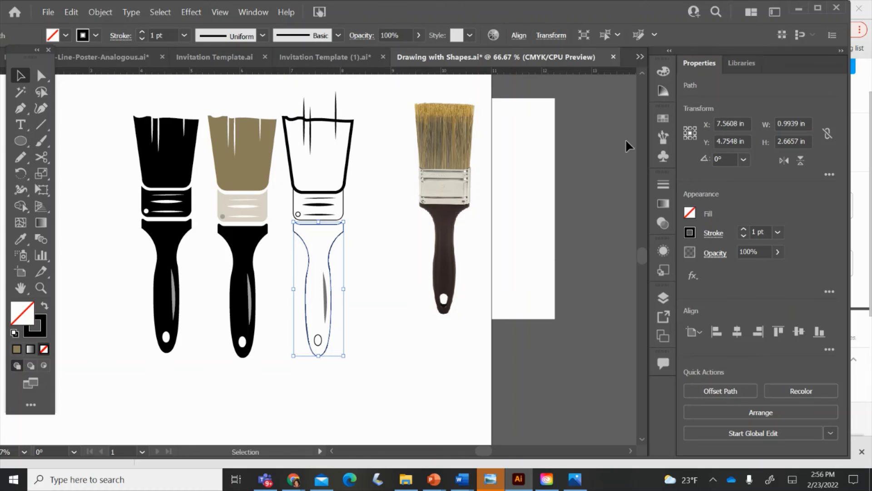
{"action": "left_click", "coordinate": [664, 184]}
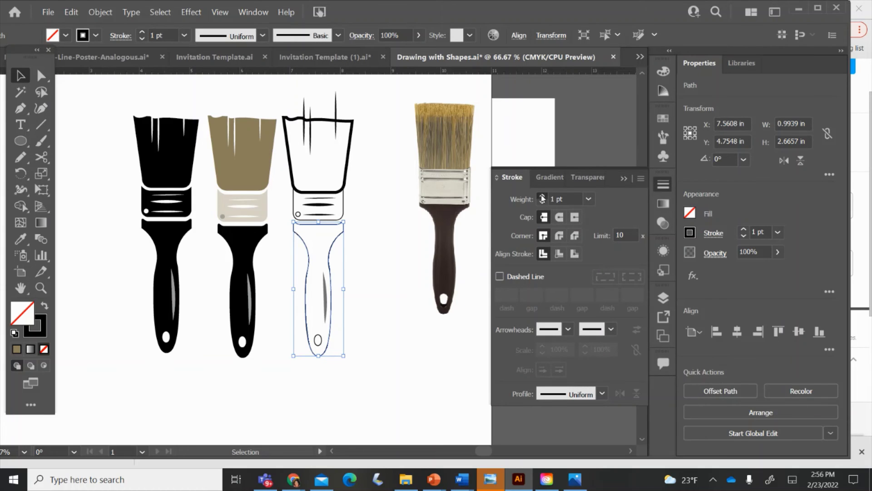
{"action": "left_click", "coordinate": [542, 196]}
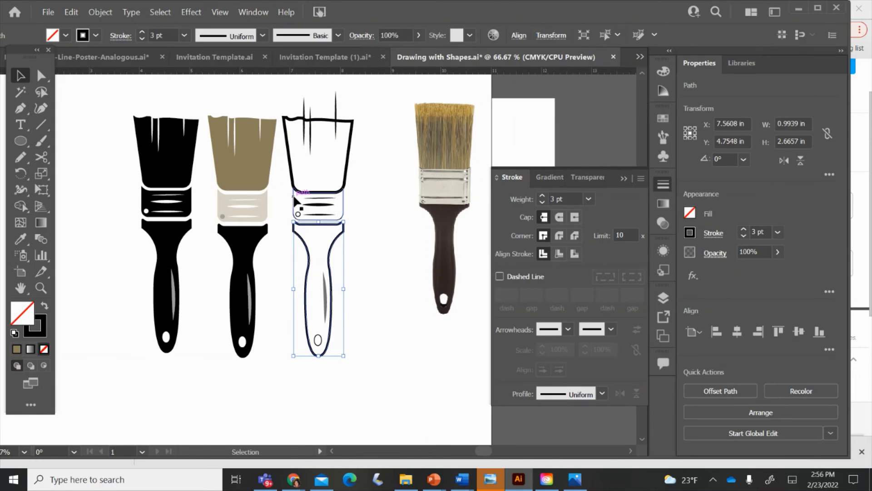
- Set the stroke weight of the outlined brush's ferrule to 3 pt
{"action": "left_click", "coordinate": [295, 200]}
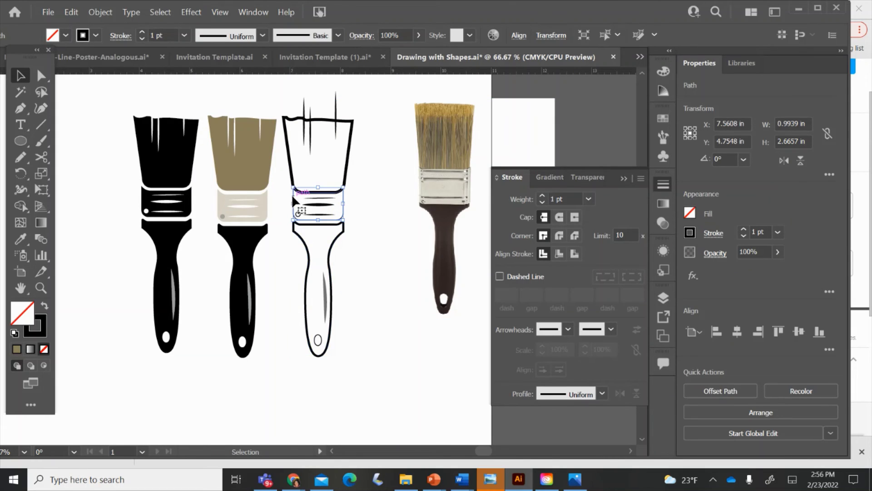
{"action": "double_click", "coordinate": [543, 197]}
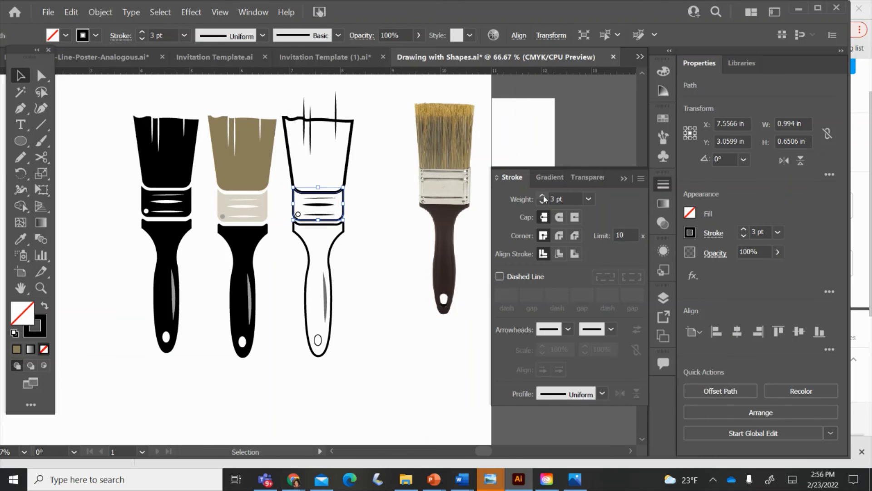
- Try the width profile tapered at both ends on the outlined brush's ferrule and flip it
{"action": "left_click", "coordinate": [602, 394]}
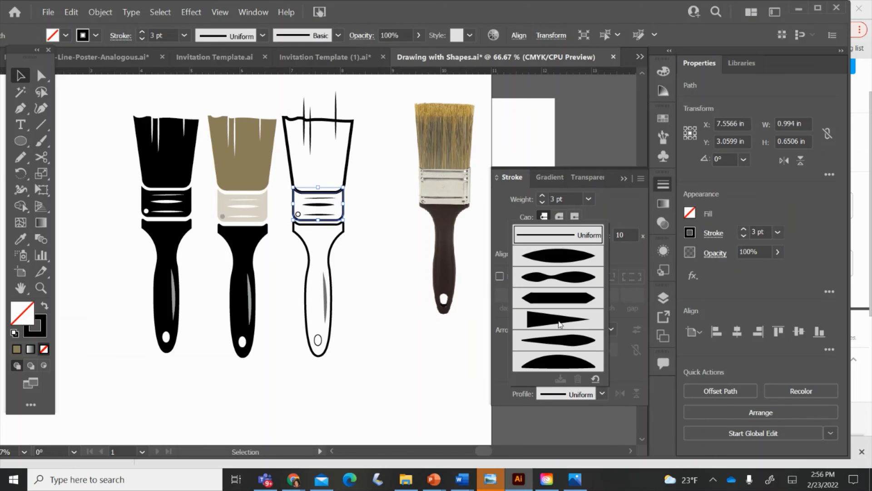
{"action": "left_click", "coordinate": [563, 251]}
{"action": "left_click", "coordinate": [353, 317]}
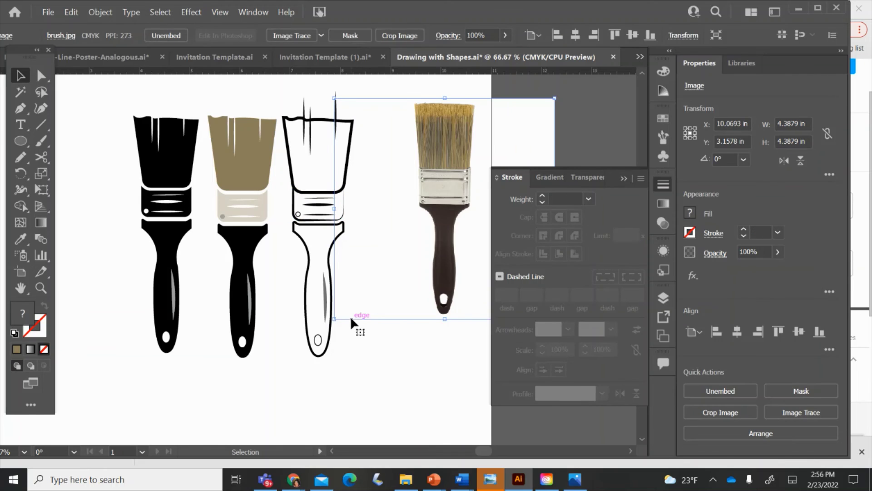
{"action": "left_click", "coordinate": [295, 199]}
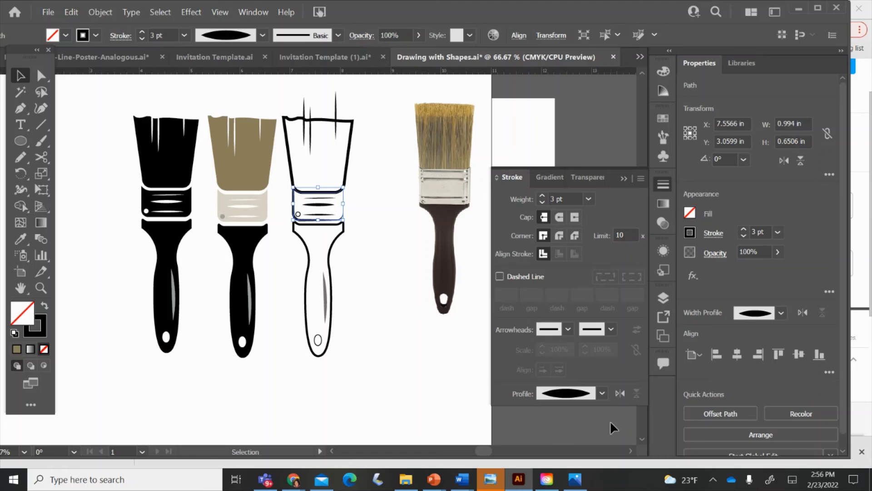
{"action": "left_click", "coordinate": [620, 394]}
{"action": "left_click", "coordinate": [619, 393]}
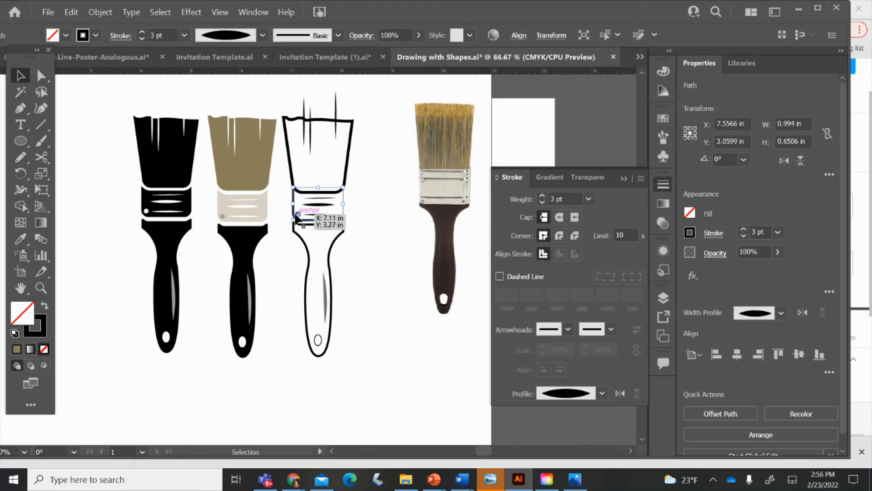
- Return the outlined brush's ferrule to the Uniform width profile and deselect it
{"action": "left_click", "coordinate": [297, 213]}
{"action": "left_click", "coordinate": [298, 222]}
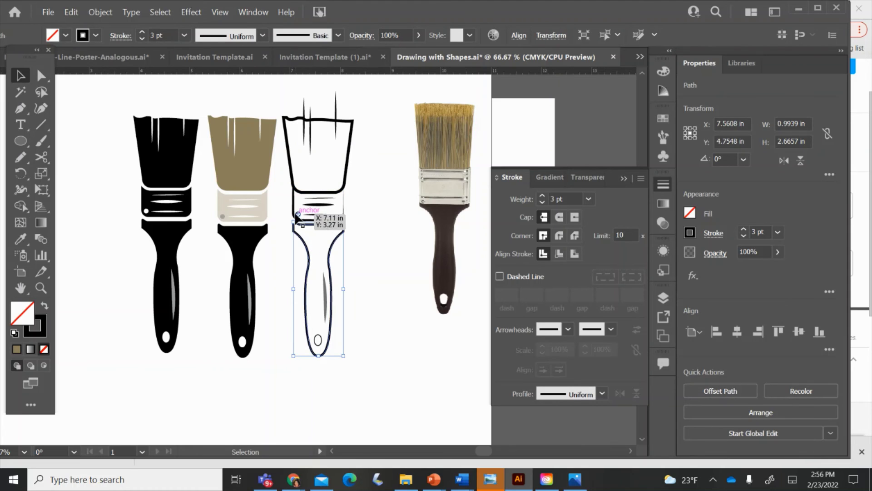
{"action": "left_click", "coordinate": [298, 214]}
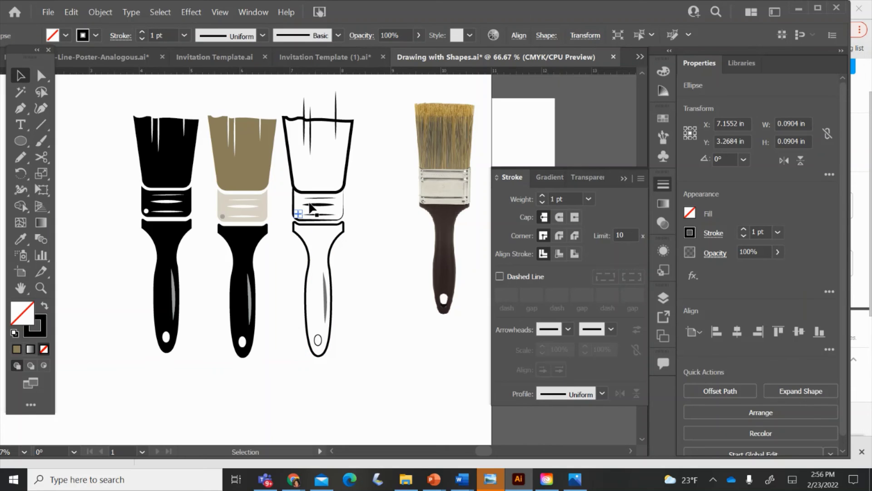
{"action": "left_click", "coordinate": [311, 270]}
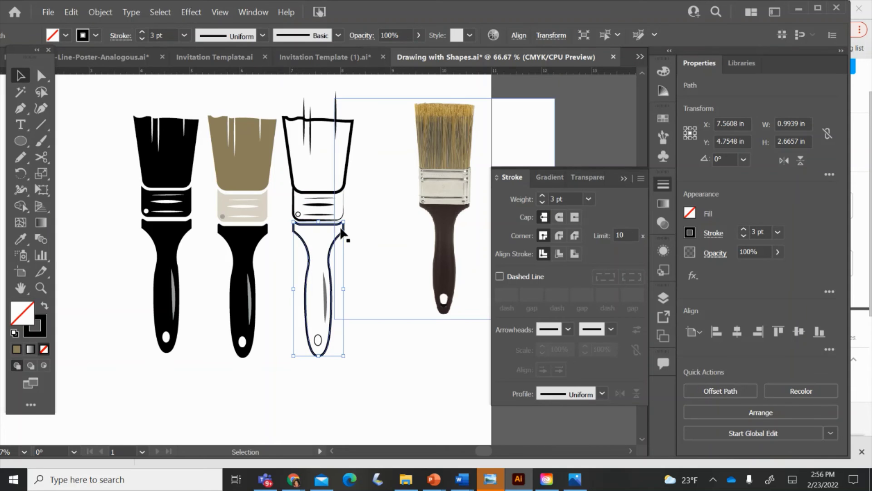
{"action": "left_click", "coordinate": [300, 206]}
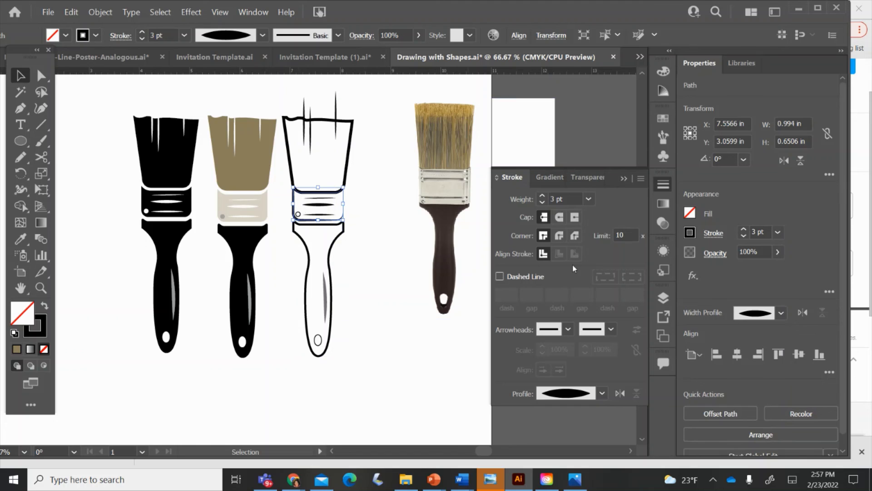
{"action": "left_click", "coordinate": [602, 393]}
{"action": "left_click", "coordinate": [540, 241]}
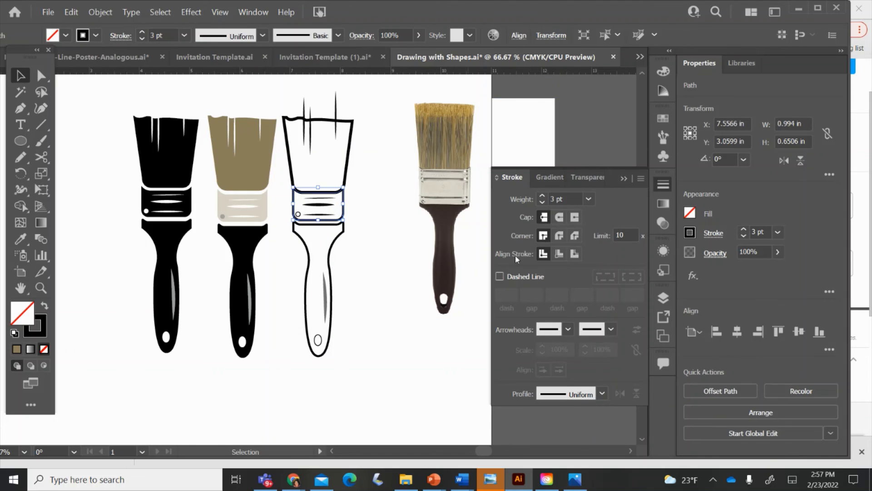
{"action": "left_click", "coordinate": [388, 341]}
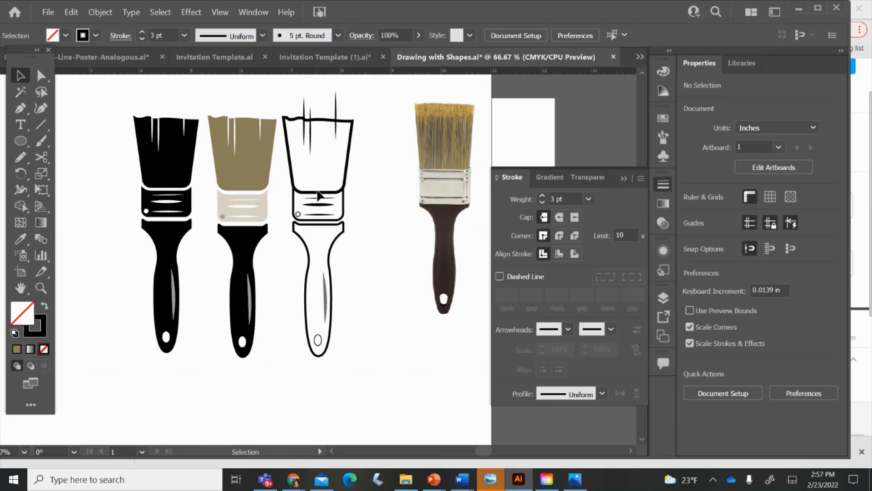
- Nudge the outlined brush's bristle shape up about 0.11 in, away from the ferrule, and deselect it
{"action": "left_click", "coordinate": [318, 192]}
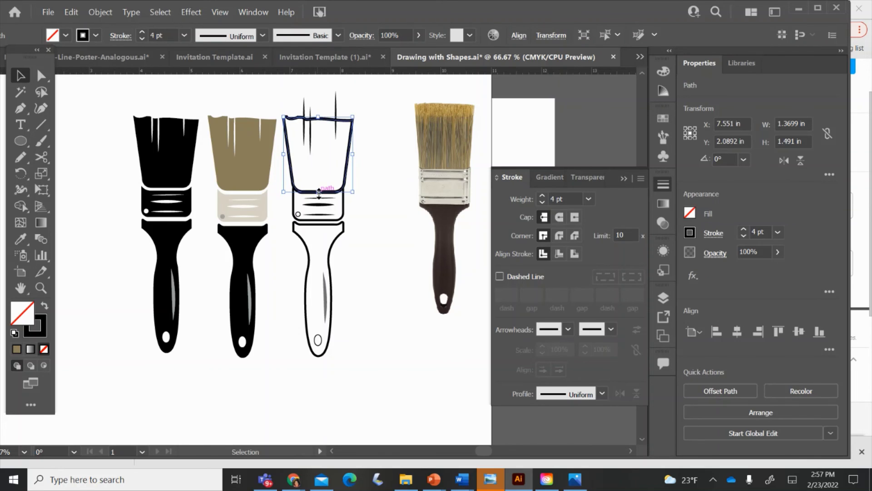
{"action": "key", "text": "Up"}
{"action": "key", "text": "Up"}
{"action": "key", "text": "Up"}
{"action": "key", "text": "Up"}
{"action": "key", "text": "Up"}
{"action": "key", "text": "Up"}
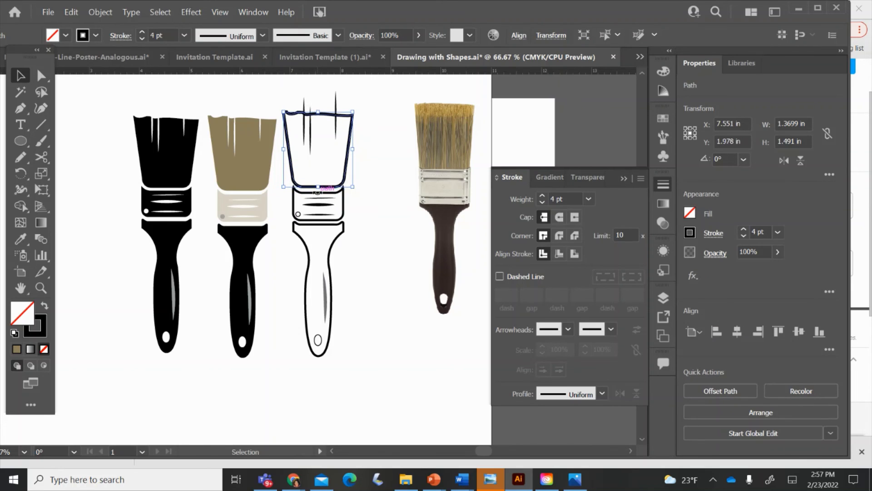
{"action": "left_click", "coordinate": [369, 248]}
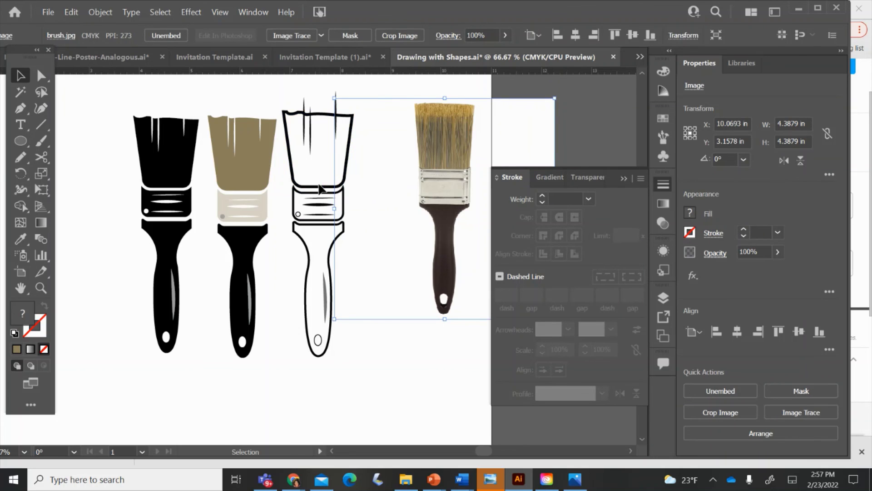
- Nudge the outlined brush's bristle shape back down about 0.03 in toward the ferrule
{"action": "left_click", "coordinate": [320, 189]}
{"action": "left_click", "coordinate": [319, 186]}
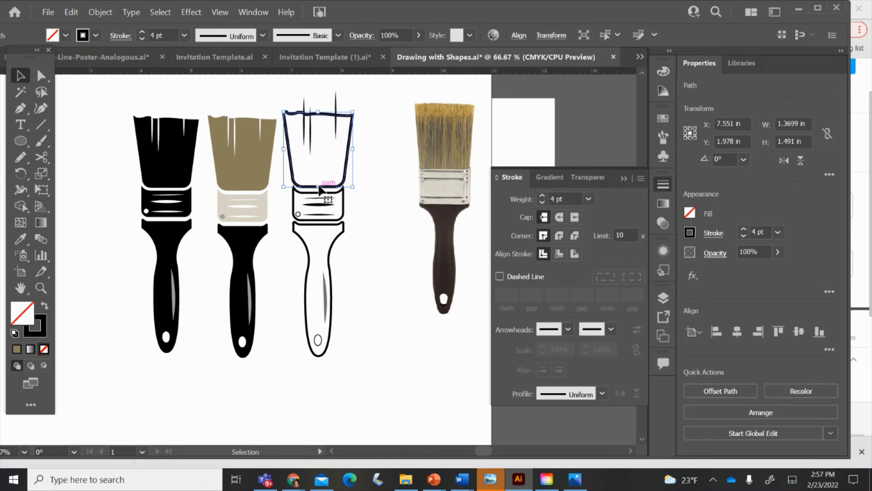
{"action": "key", "text": "Down"}
{"action": "key", "text": "Down"}
{"action": "key", "text": "Down"}
{"action": "key", "text": "Up"}
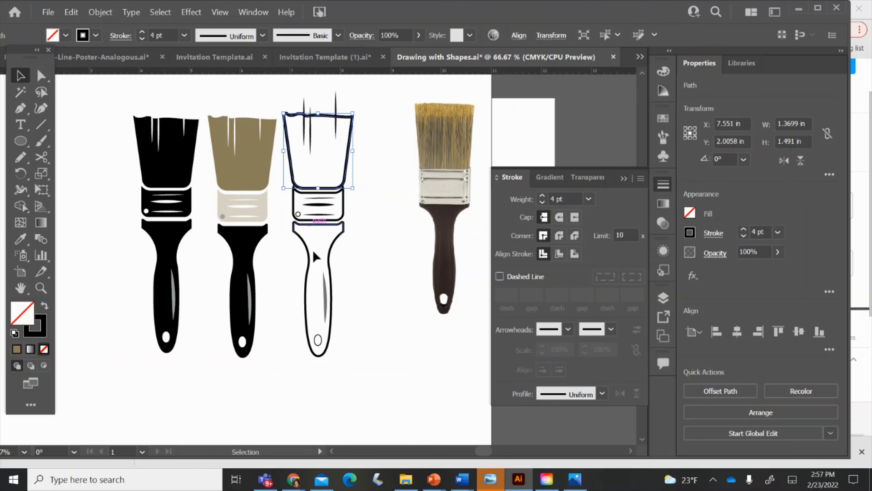
- Raise the opacity of the highlight stroke in the outlined brush's handle to make it solid black
{"action": "left_click", "coordinate": [326, 299]}
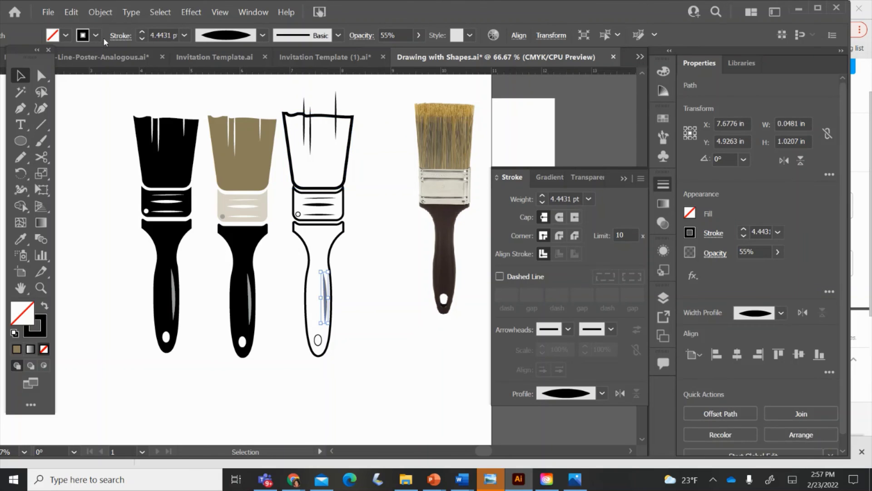
{"action": "left_click", "coordinate": [417, 36]}
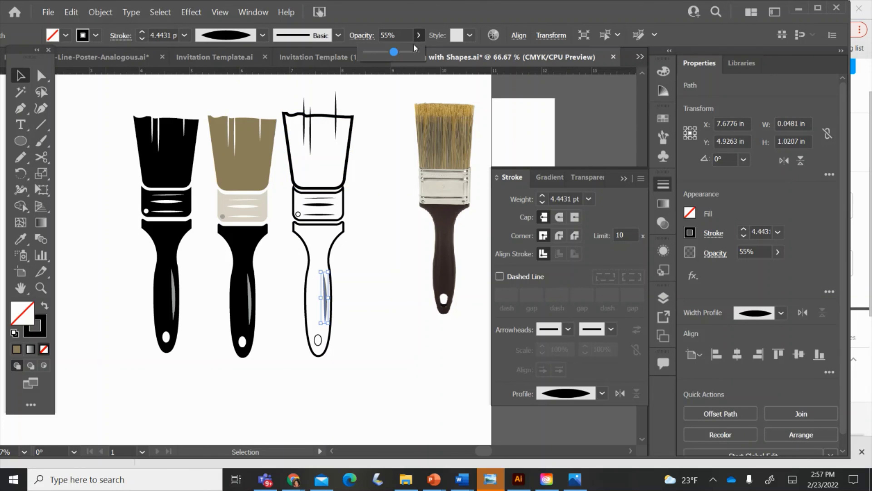
{"action": "left_click", "coordinate": [356, 160]}
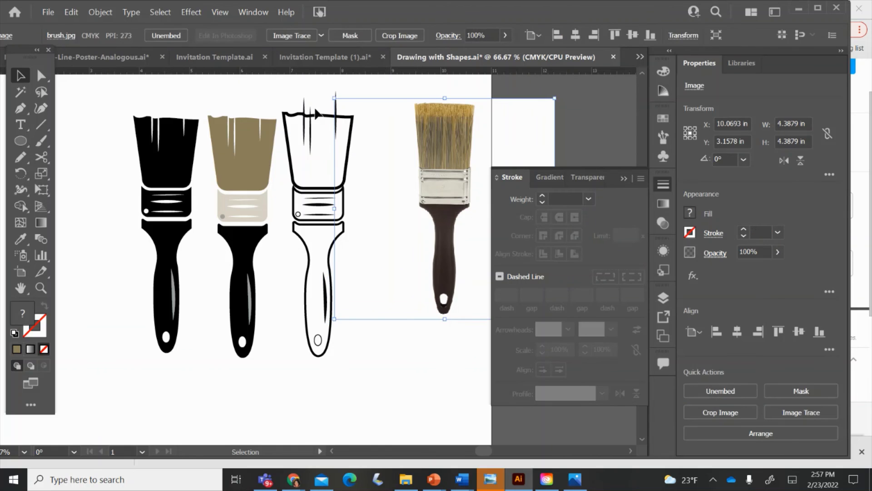
- Shorten the outlined brush's leftmost bristle line by moving its top anchor down to the bristle shape's upper edge
{"action": "left_click", "coordinate": [307, 101]}
{"action": "left_click", "coordinate": [304, 99]}
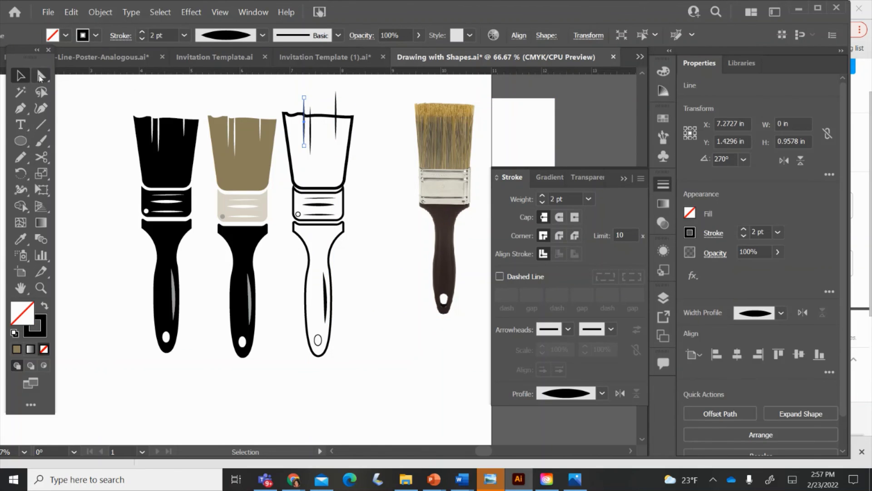
{"action": "left_click", "coordinate": [40, 75]}
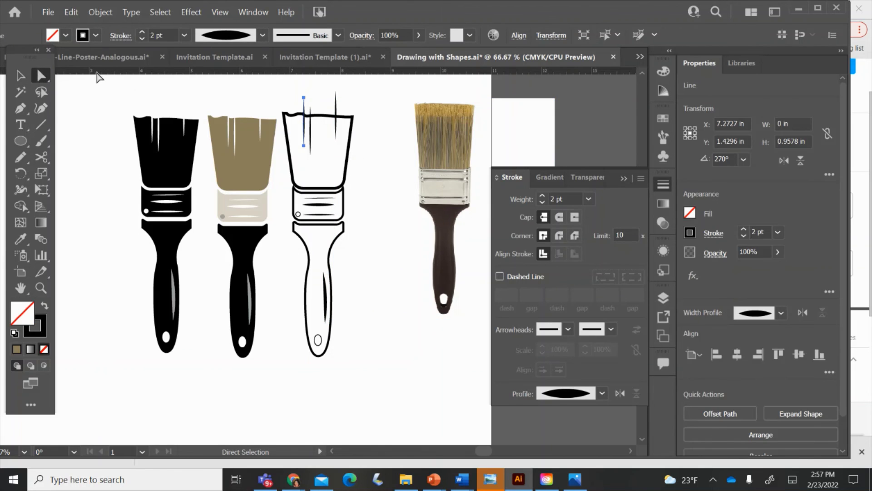
{"action": "left_click", "coordinate": [304, 98]}
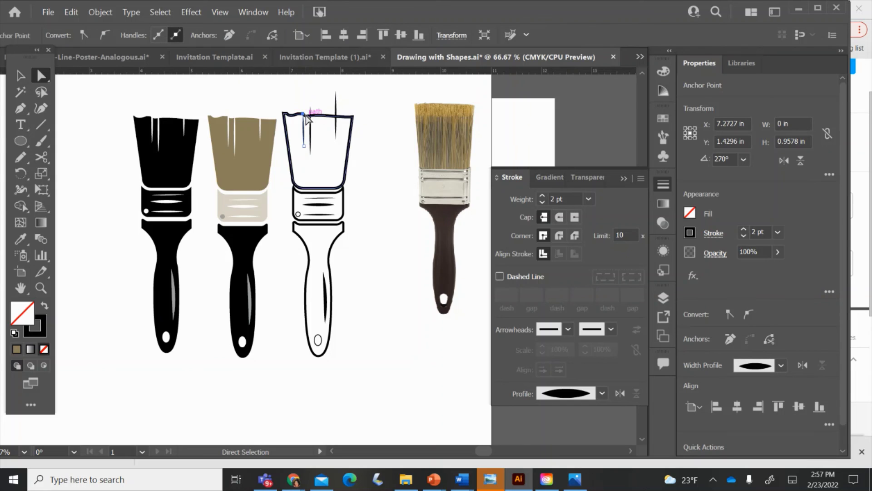
{"action": "left_click", "coordinate": [303, 113]}
- Shorten the second bristle line from the left by moving its top anchor down to the bristle shape's upper edge
{"action": "left_click", "coordinate": [311, 109]}
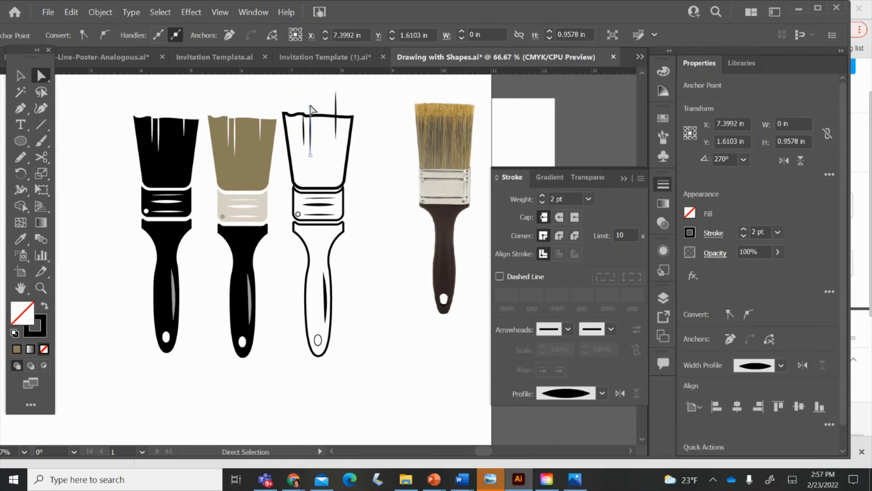
{"action": "left_click", "coordinate": [310, 105]}
{"action": "left_click", "coordinate": [310, 116]}
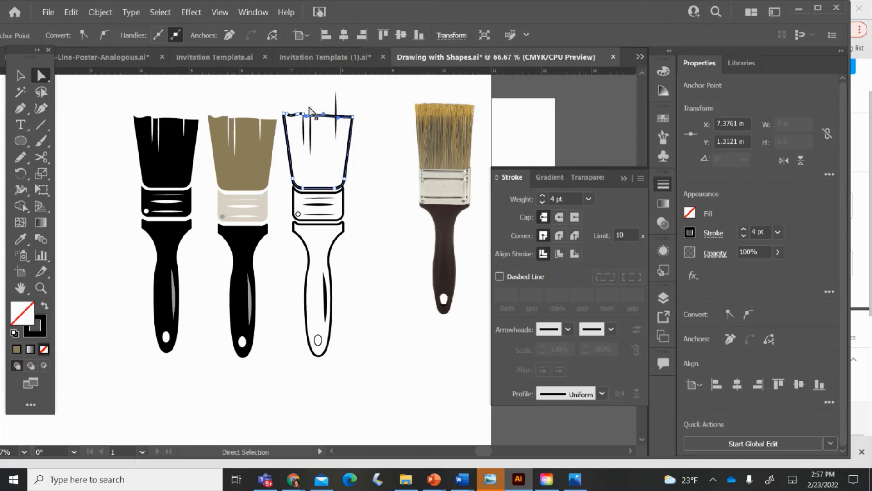
{"action": "left_click", "coordinate": [311, 115]}
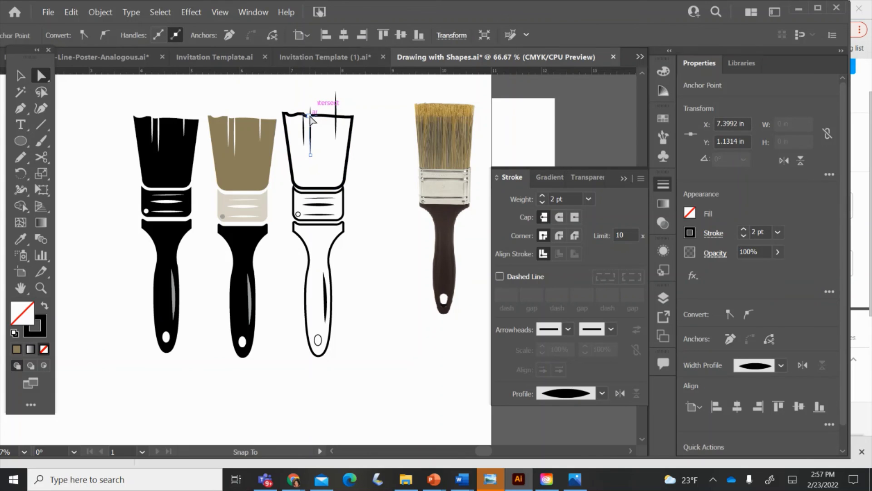
{"action": "left_click_drag", "start_coordinate": [310, 118], "coordinate": [310, 117]}
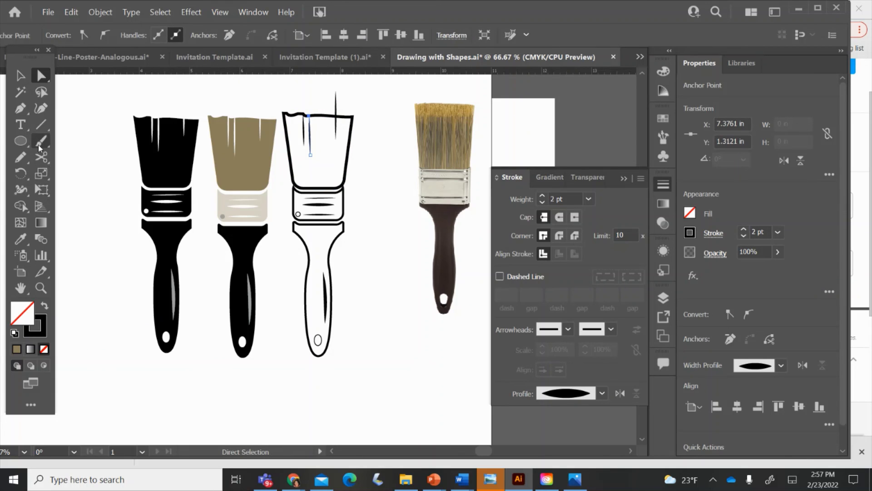
- Erase the part of the rightmost bristle line that extends above the outlined brush's bristle shape
{"action": "left_click", "coordinate": [47, 159]}
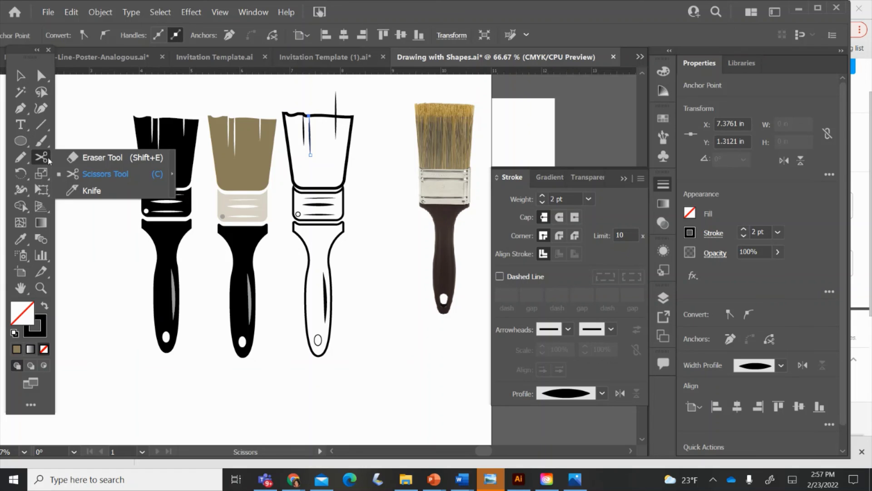
{"action": "left_click", "coordinate": [85, 157]}
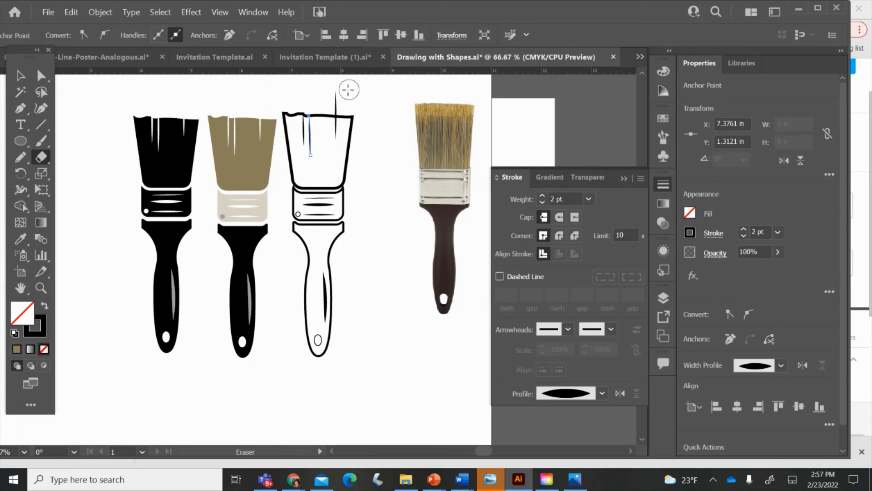
{"action": "mouse_move", "coordinate": [349, 90]}
{"action": "left_mouse_down"}
{"action": "mouse_move", "coordinate": [339, 89]}
{"action": "mouse_move", "coordinate": [335, 107]}
{"action": "left_mouse_up"}
{"action": "left_click", "coordinate": [20, 75]}
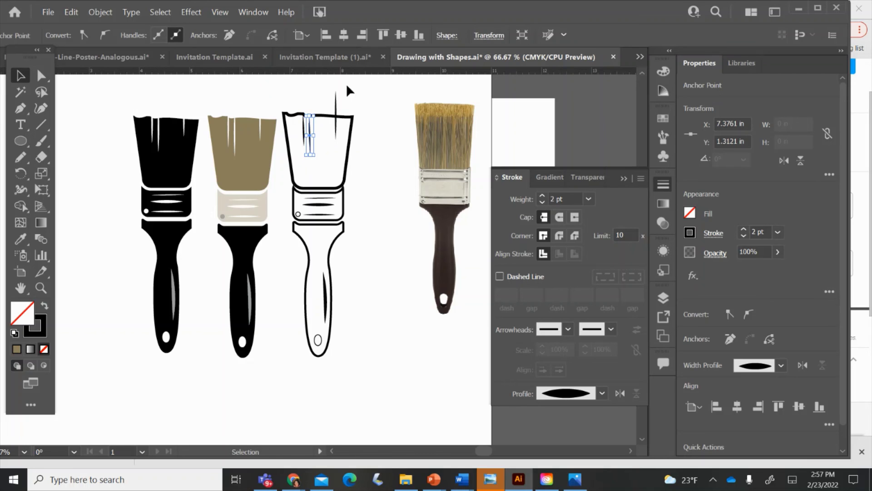
{"action": "left_click", "coordinate": [336, 98]}
{"action": "left_click", "coordinate": [42, 157]}
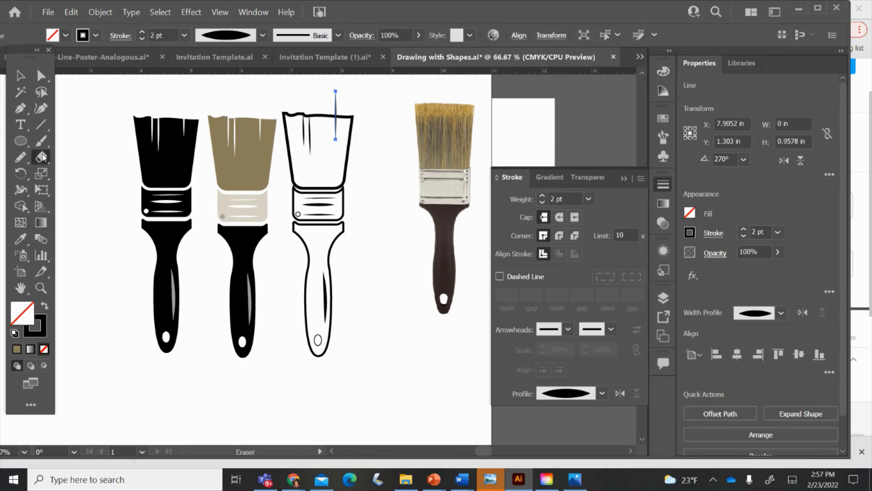
{"action": "left_click_drag", "start_coordinate": [337, 89], "coordinate": [336, 107]}
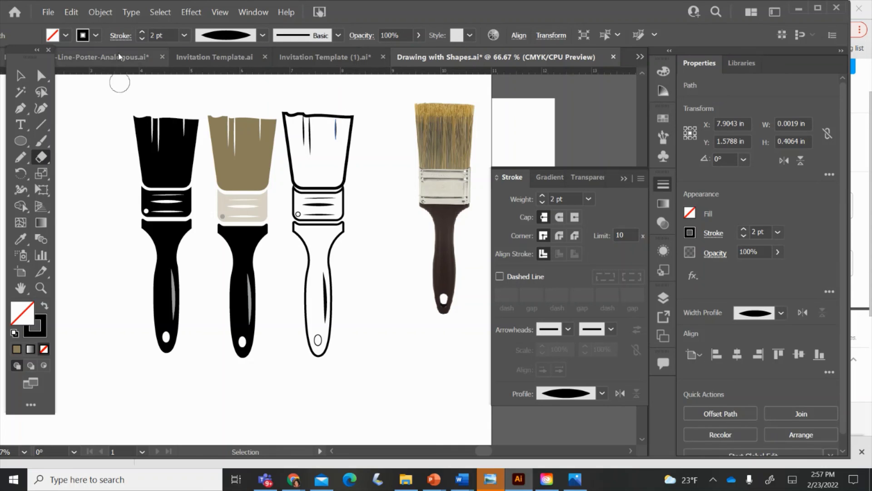
{"action": "left_click", "coordinate": [20, 76]}
- Adjust the remaining piece of the rightmost bristle line inside the outlined bristle shape, and deselect it
{"action": "left_click", "coordinate": [382, 185]}
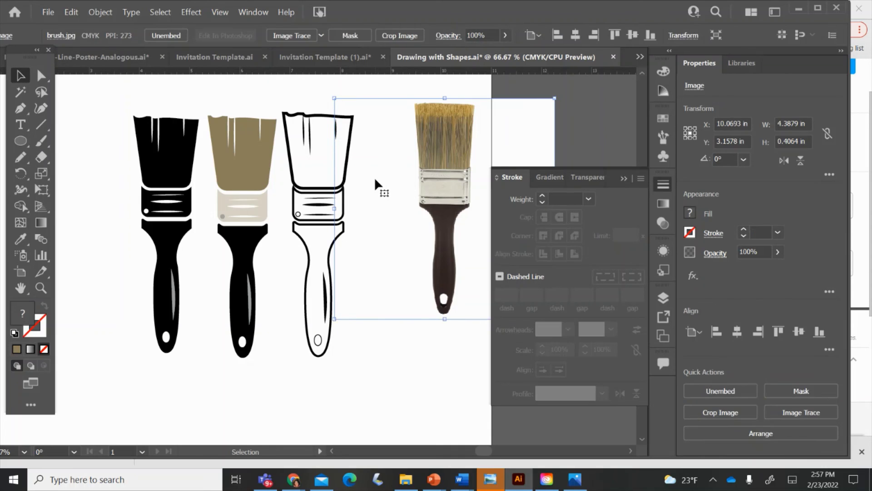
{"action": "left_click", "coordinate": [337, 131]}
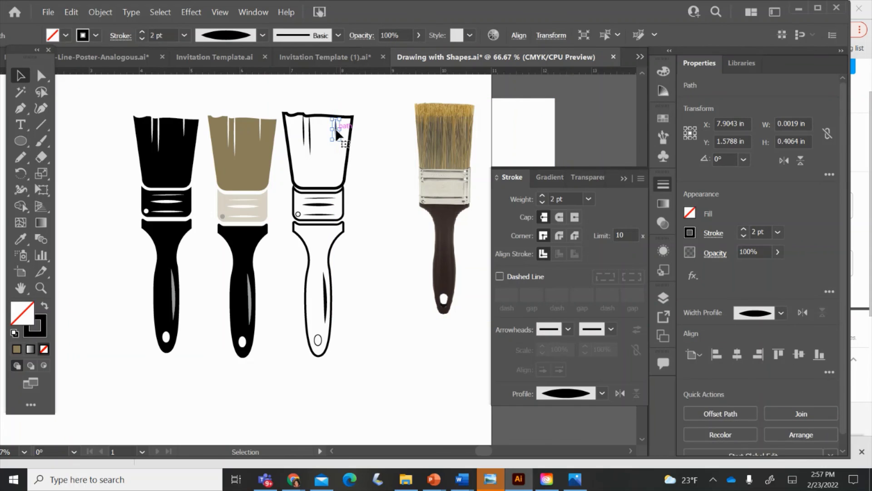
{"action": "left_click_drag", "start_coordinate": [337, 131], "coordinate": [338, 187]}
{"action": "left_click", "coordinate": [265, 107]}
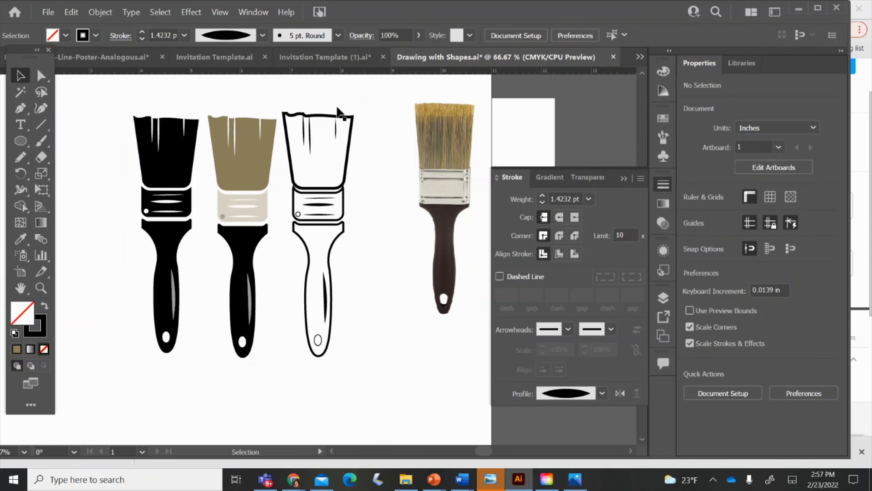
- Set the handle hole ellipse on the outlined brush to a 2 pt stroke and a black fill, and deselect it
{"action": "left_click", "coordinate": [318, 338]}
{"action": "left_click", "coordinate": [142, 32]}
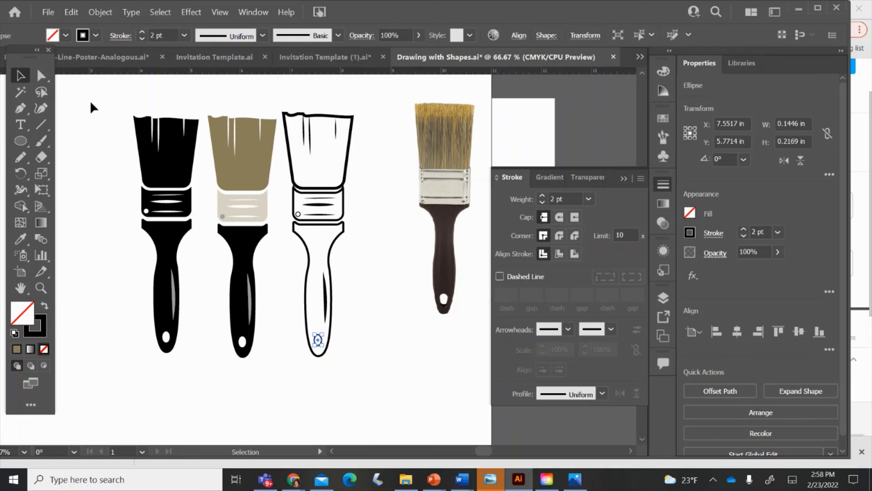
{"action": "left_click", "coordinate": [62, 39]}
{"action": "left_click", "coordinate": [38, 58]}
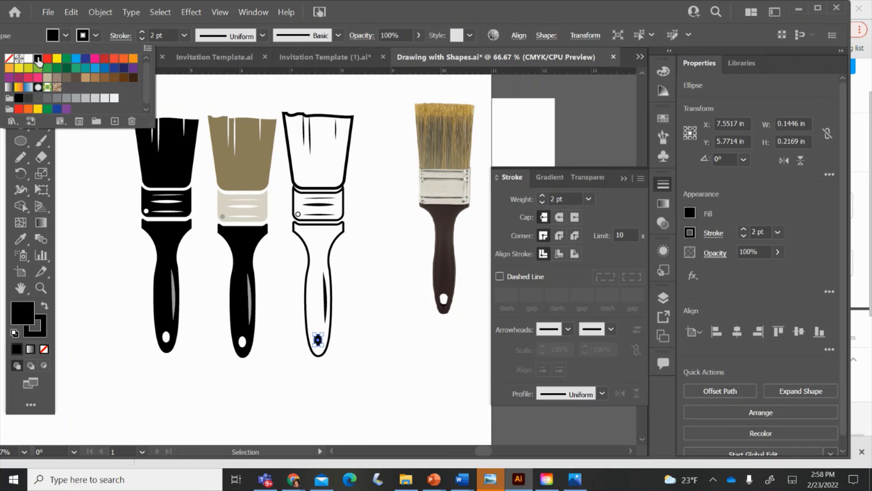
{"action": "left_click", "coordinate": [78, 159]}
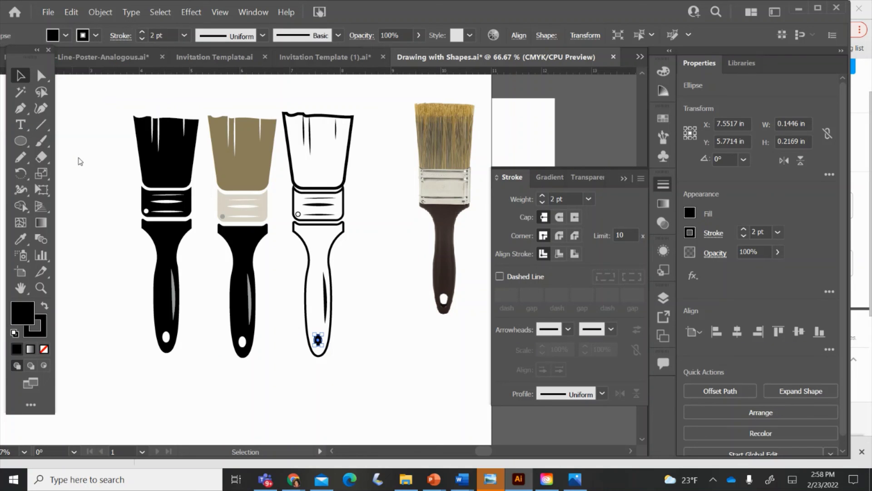
{"action": "left_click", "coordinate": [272, 105]}
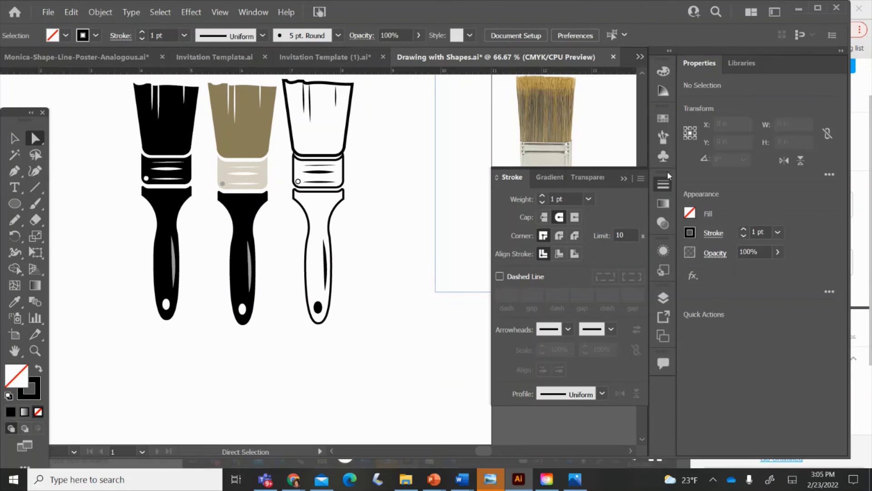
- Hide the extra stroke options and show them again
{"action": "left_click", "coordinate": [640, 182]}
{"action": "left_click", "coordinate": [653, 182]}
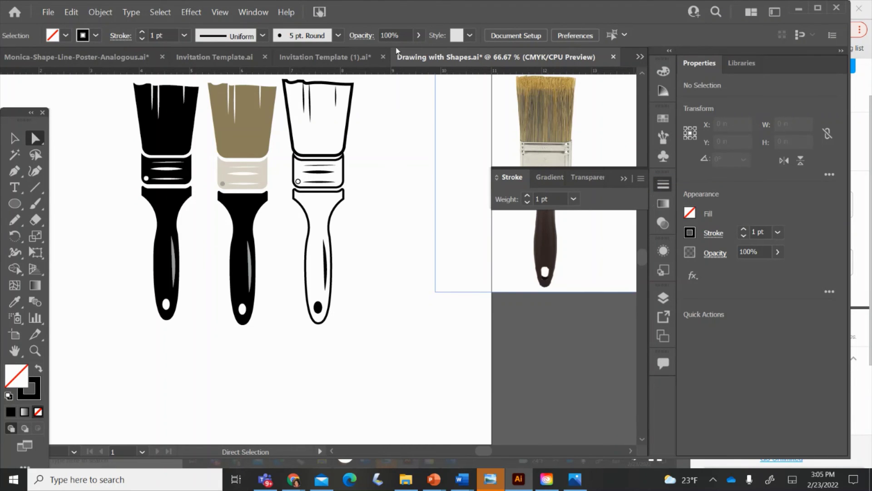
{"action": "left_click", "coordinate": [244, 11]}
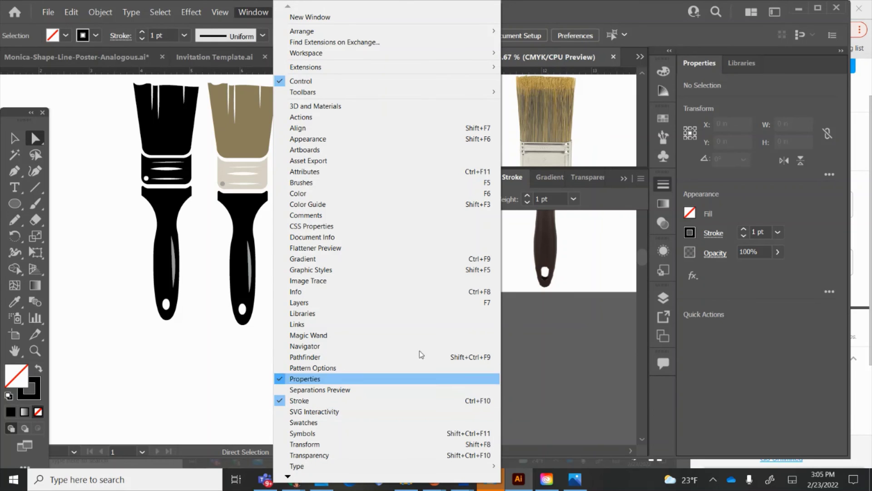
{"action": "left_click", "coordinate": [576, 356]}
{"action": "left_click", "coordinate": [642, 179]}
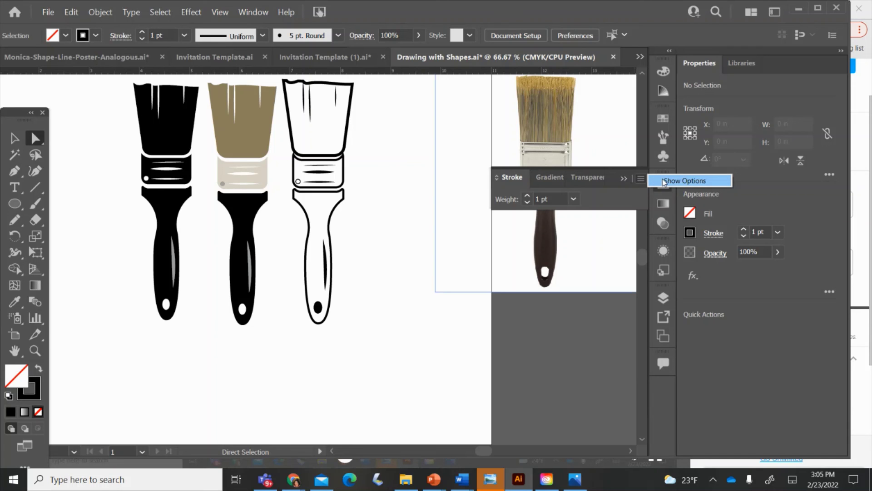
{"action": "left_click", "coordinate": [663, 181]}
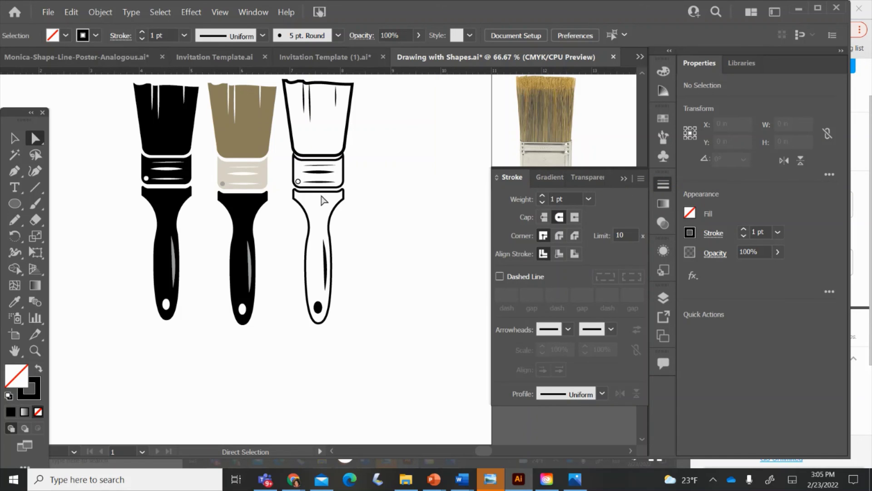
- Give the outlined brush's second bristle line from the left a Uniform width profile and a round cap
{"action": "left_click", "coordinate": [311, 119]}
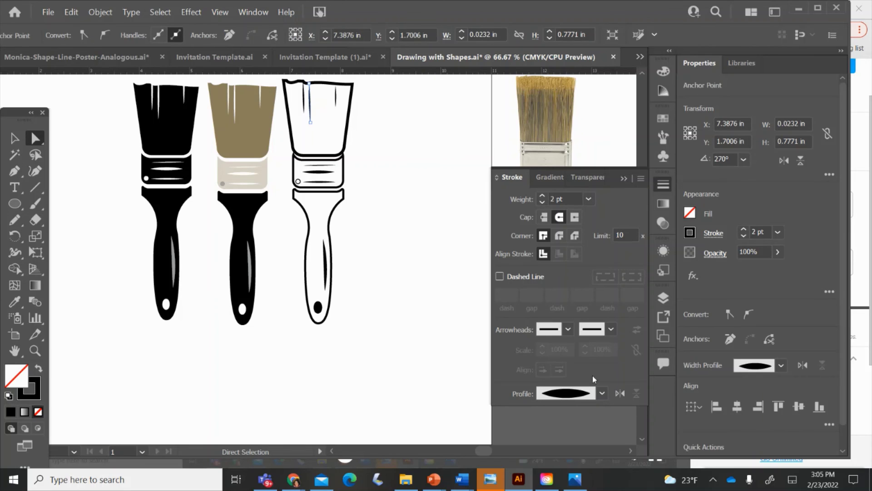
{"action": "left_click", "coordinate": [602, 393]}
{"action": "left_click", "coordinate": [552, 236]}
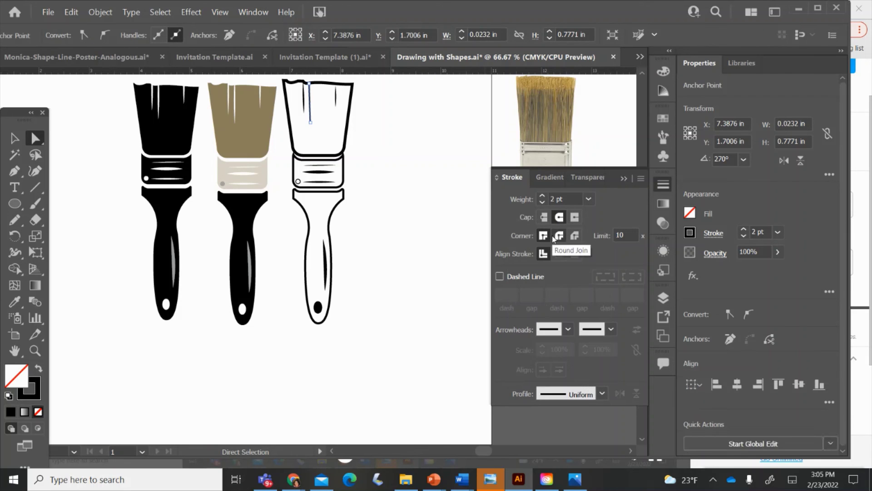
{"action": "left_click", "coordinate": [392, 187]}
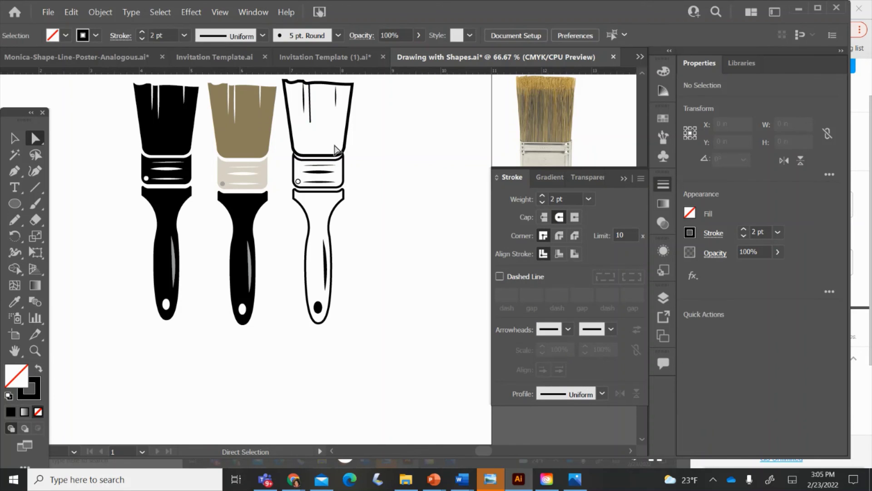
{"action": "left_click", "coordinate": [312, 121]}
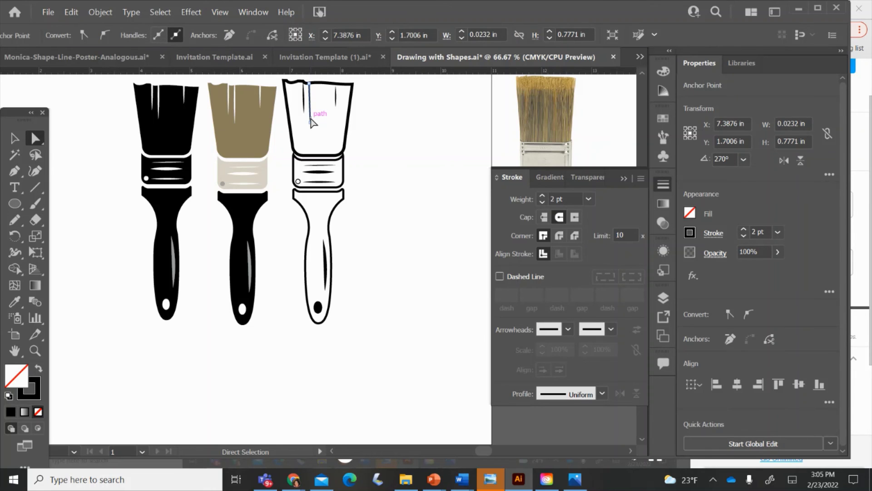
{"action": "key", "text": "ctrl+plus"}
{"action": "key", "text": "ctrl+plus"}
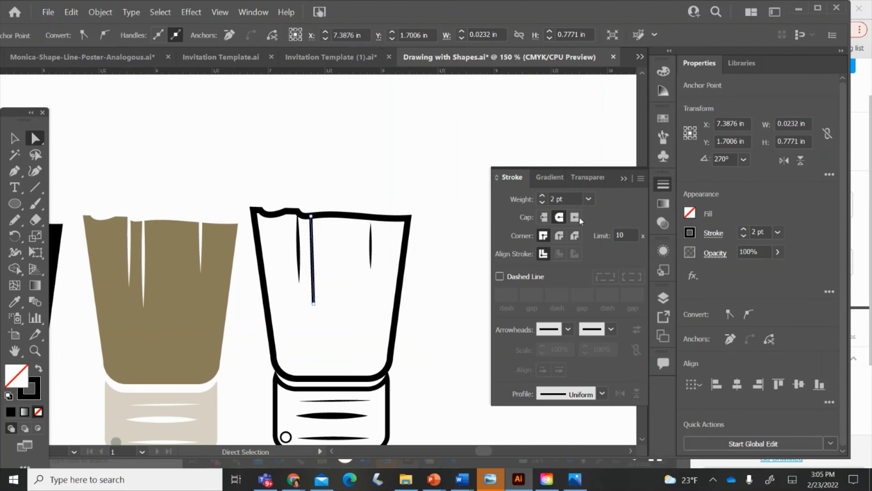
{"action": "left_click", "coordinate": [558, 217]}
{"action": "left_click", "coordinate": [438, 189]}
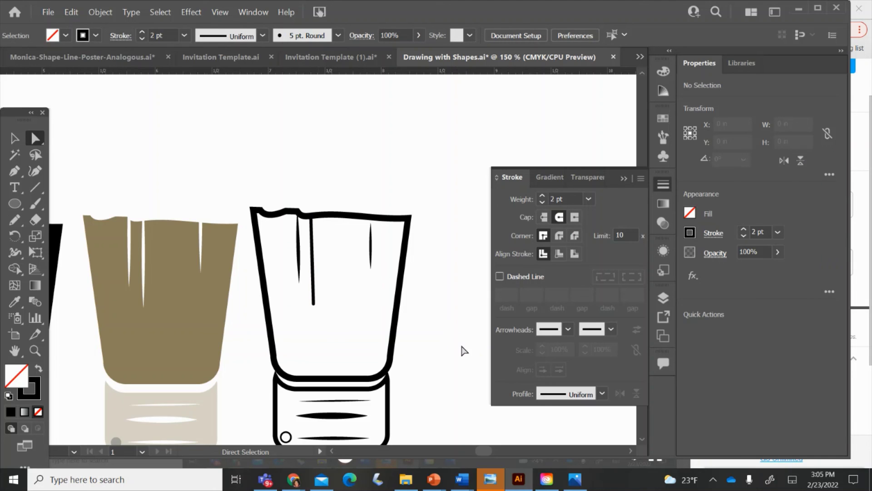
- Give the outlined brush's leftmost bristle line a Uniform width profile and a round cap
{"action": "left_click", "coordinate": [297, 260]}
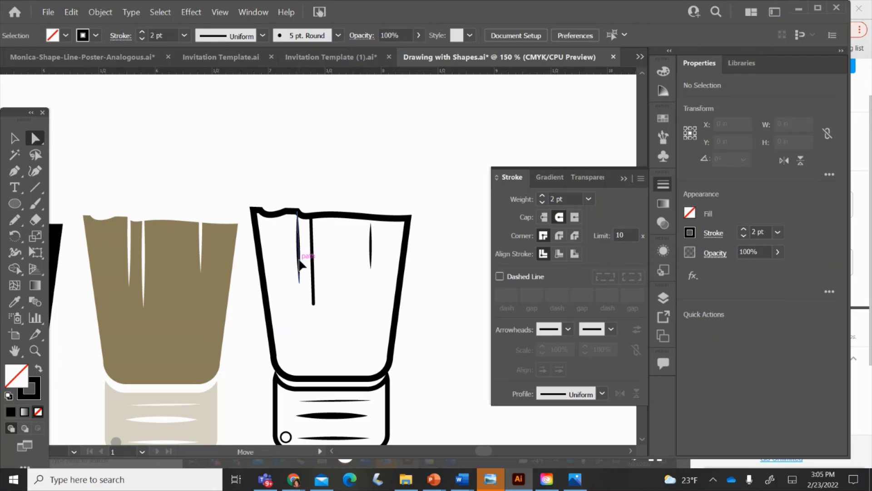
{"action": "left_click", "coordinate": [602, 393]}
{"action": "left_click", "coordinate": [519, 230]}
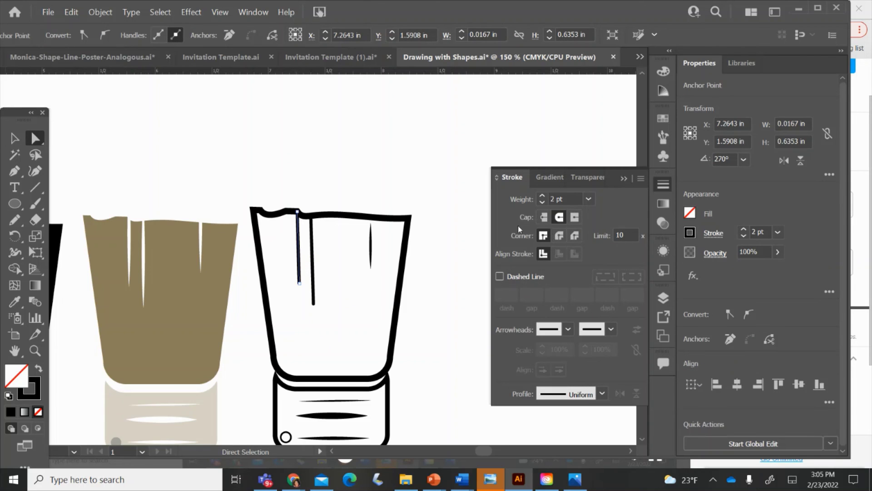
{"action": "left_click", "coordinate": [543, 218]}
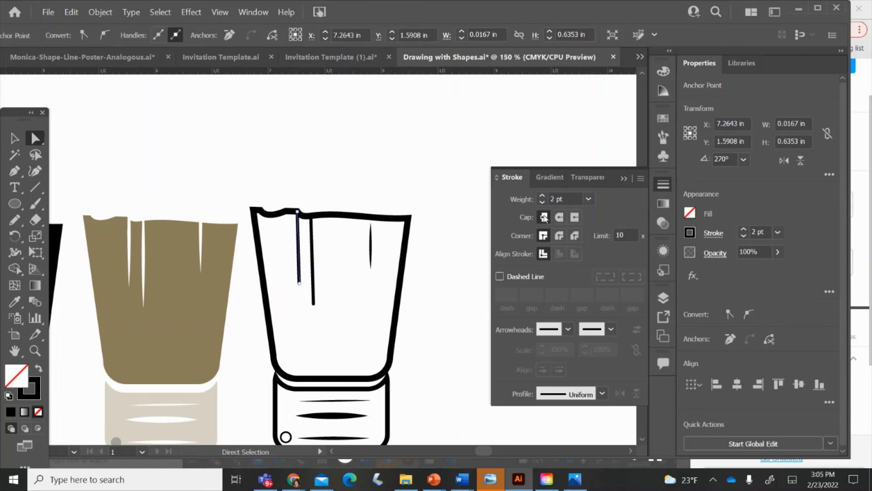
{"action": "left_click", "coordinate": [443, 197]}
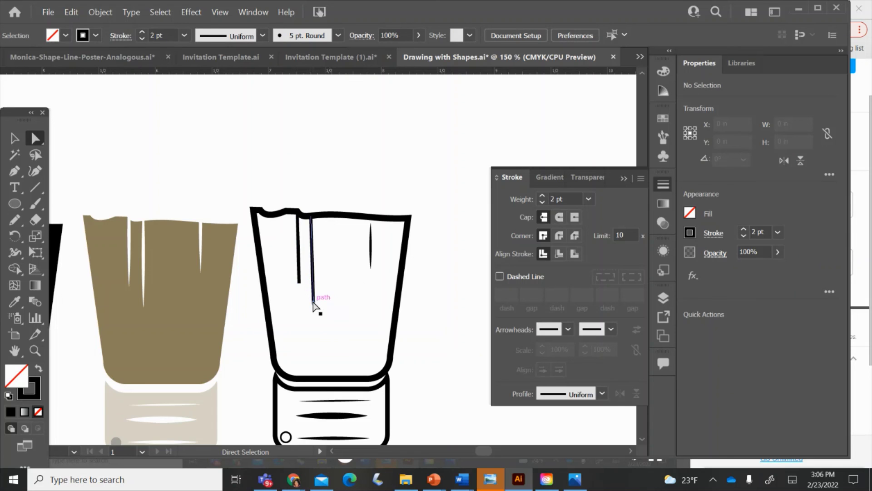
{"action": "left_click", "coordinate": [559, 217]}
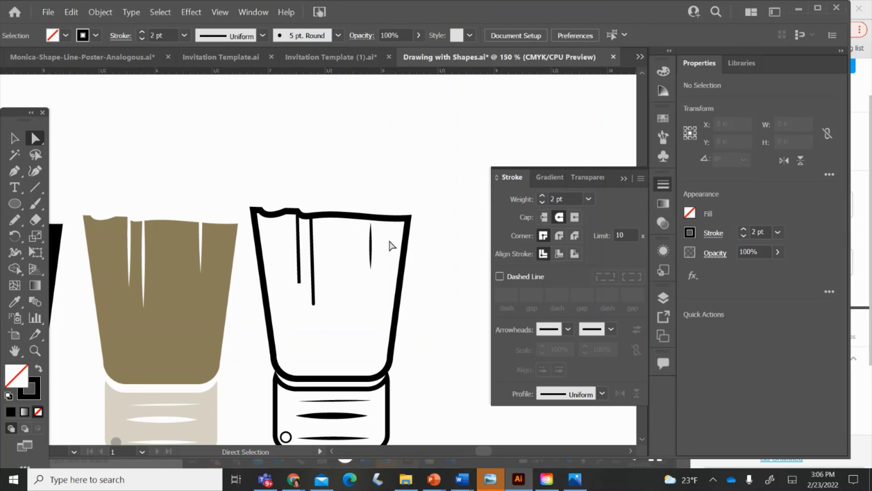
{"action": "left_click", "coordinate": [299, 252]}
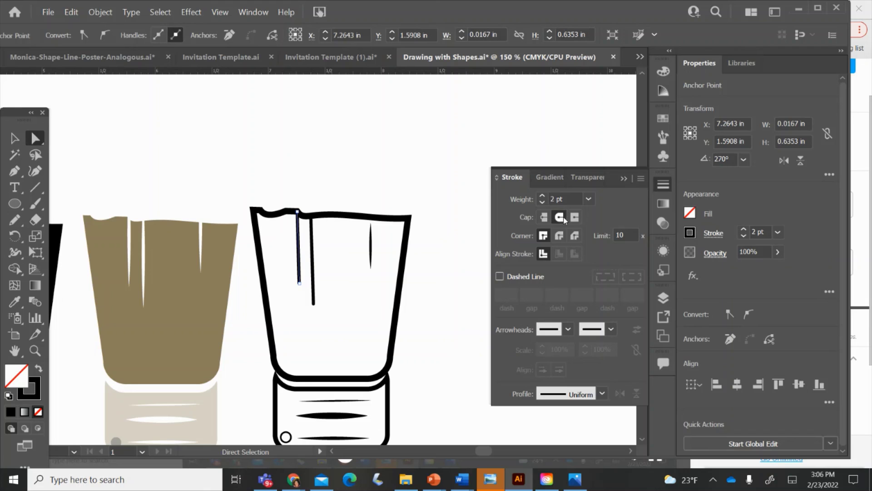
{"action": "left_click", "coordinate": [411, 185]}
- Give the outlined brush's rightmost bristle line a Uniform width profile and a round cap
{"action": "left_click", "coordinate": [372, 246]}
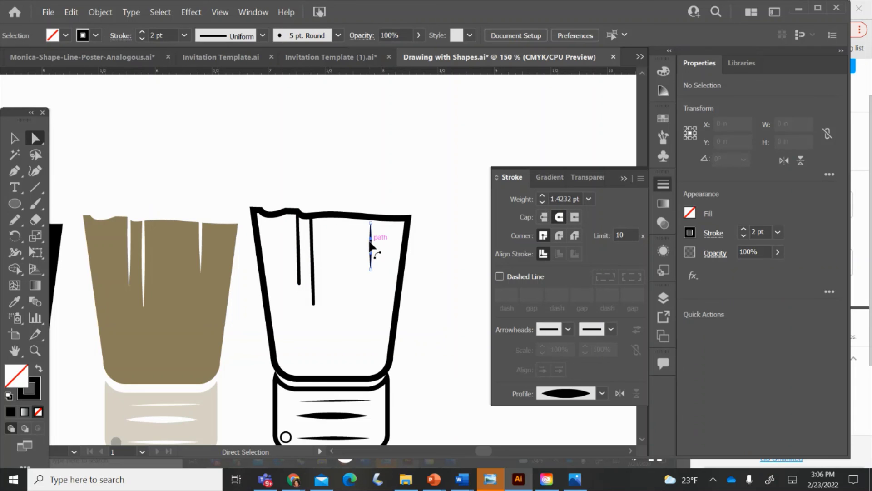
{"action": "left_click", "coordinate": [589, 388]}
{"action": "left_click", "coordinate": [540, 237]}
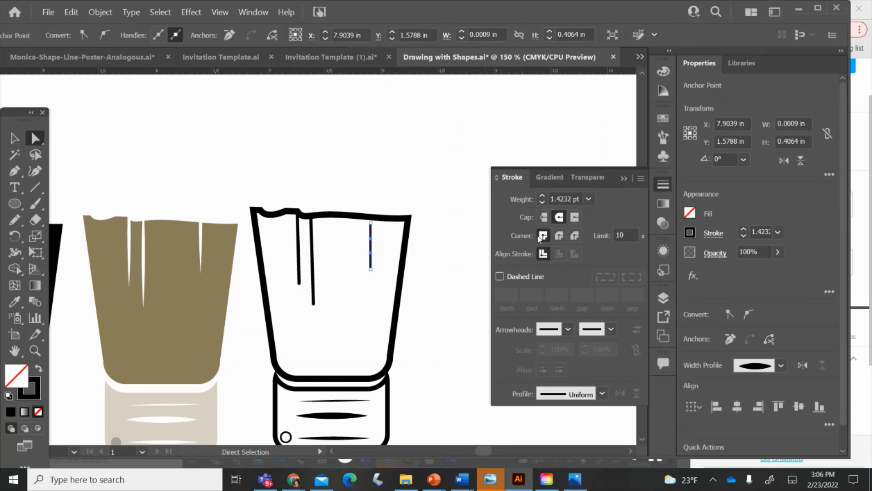
{"action": "left_click", "coordinate": [557, 220]}
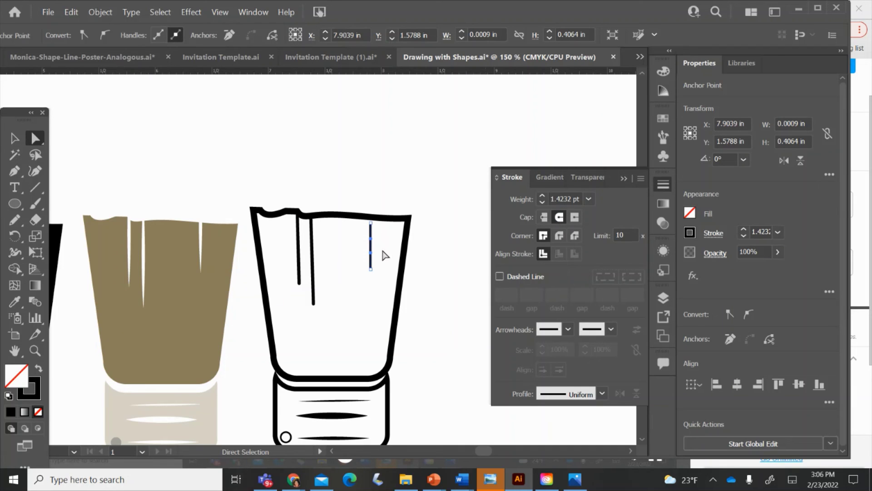
{"action": "left_click", "coordinate": [420, 240]}
- Apply a round join to the corners of the outlined brush's bristle shape, and deselect it
{"action": "left_click", "coordinate": [410, 217]}
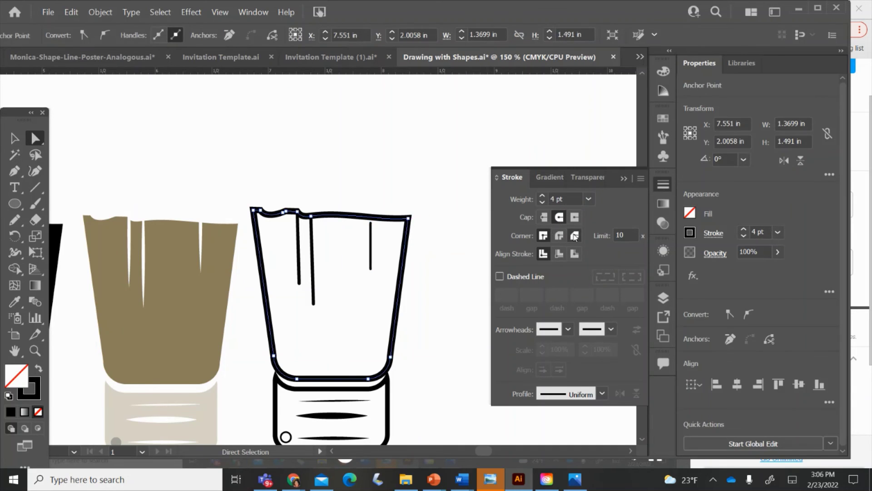
{"action": "left_click", "coordinate": [559, 234]}
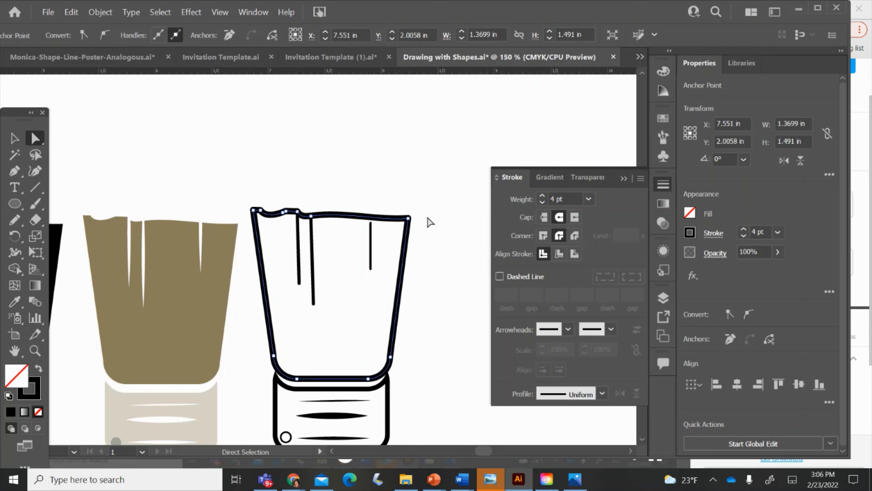
{"action": "left_click", "coordinate": [432, 264]}
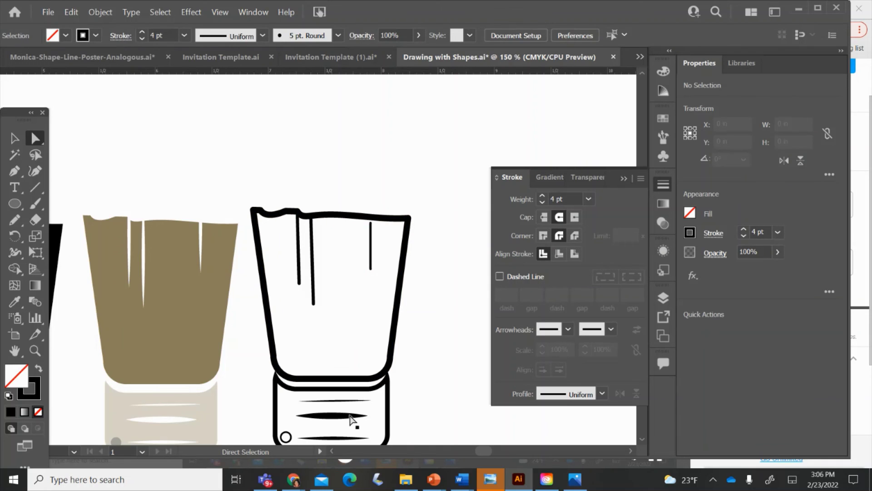
{"action": "right_click", "coordinate": [344, 415]}
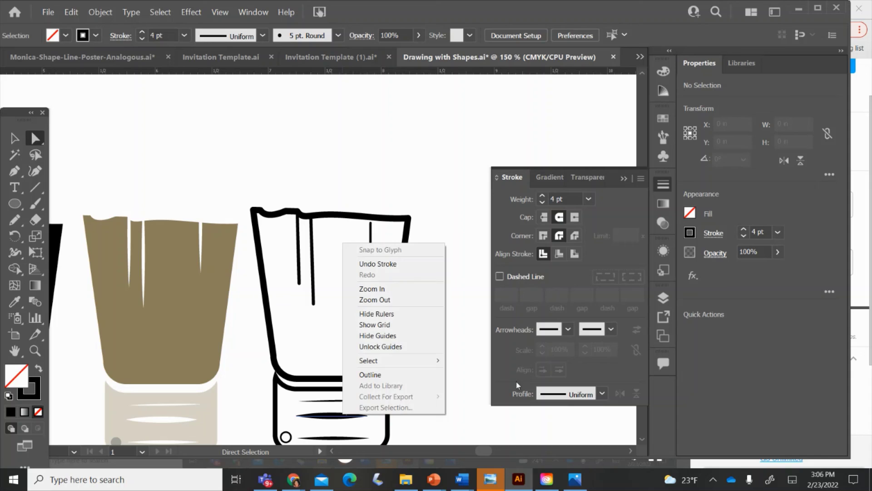
{"action": "left_click", "coordinate": [597, 397]}
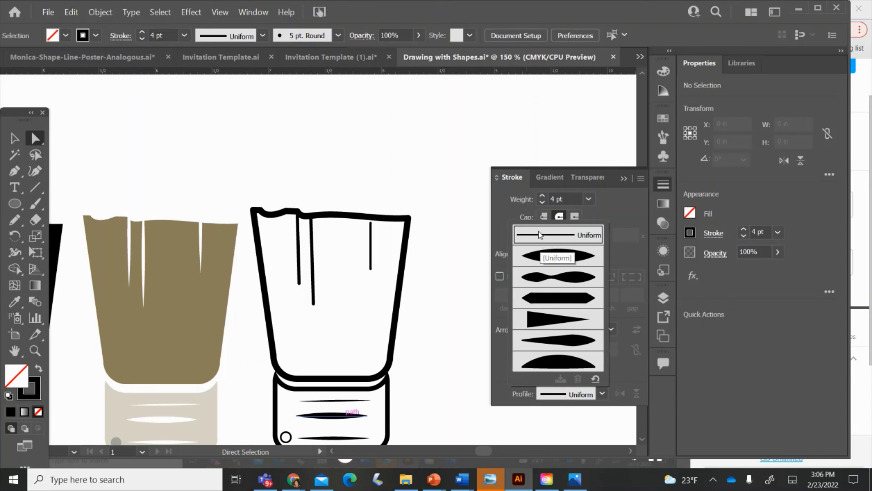
{"action": "left_click", "coordinate": [521, 220]}
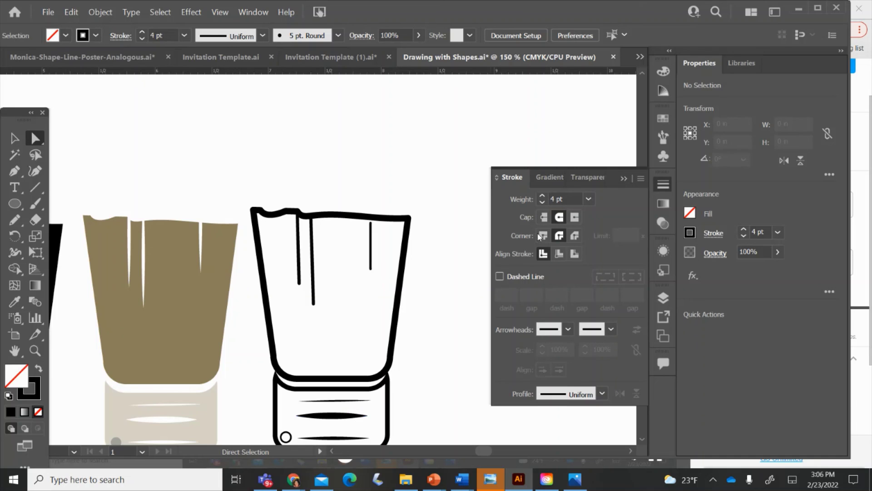
- Give the middle line on the outlined brush's metal band a Uniform width profile, and deselect it
{"action": "left_click", "coordinate": [362, 416]}
{"action": "left_click", "coordinate": [601, 394]}
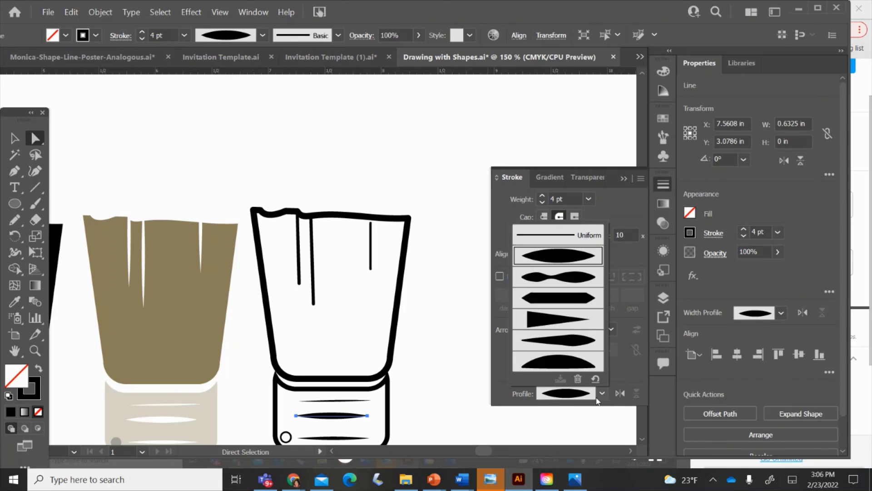
{"action": "left_click", "coordinate": [560, 222]}
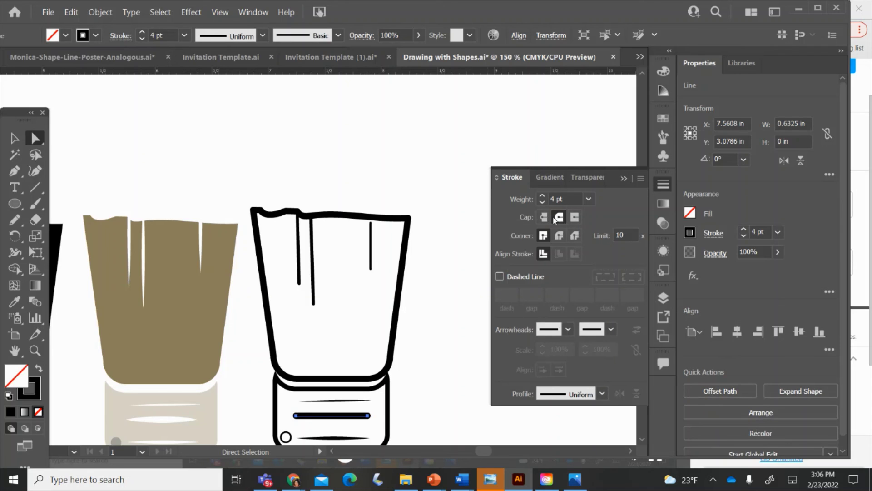
{"action": "left_click", "coordinate": [460, 235]}
{"action": "key", "text": "ctrl+minus"}
{"action": "key", "text": "ctrl+minus"}
{"action": "key", "text": "ctrl+minus"}
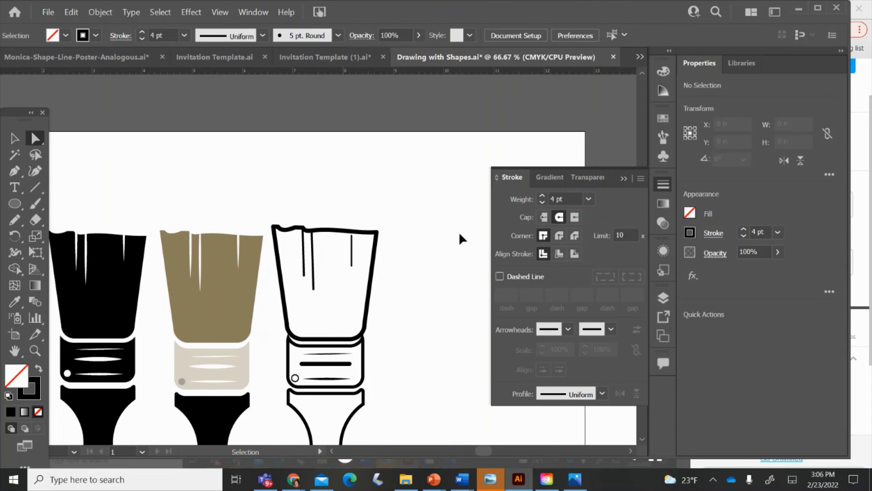